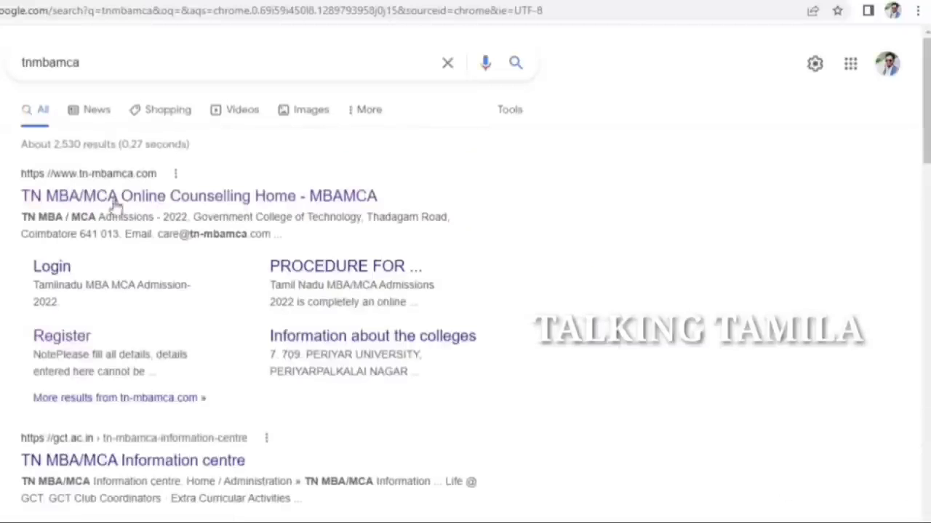
# Open the 'TN MBA/MCA Online Counselling Home - MBAMCA' result from Google Search.
pyautogui.click(187, 198)
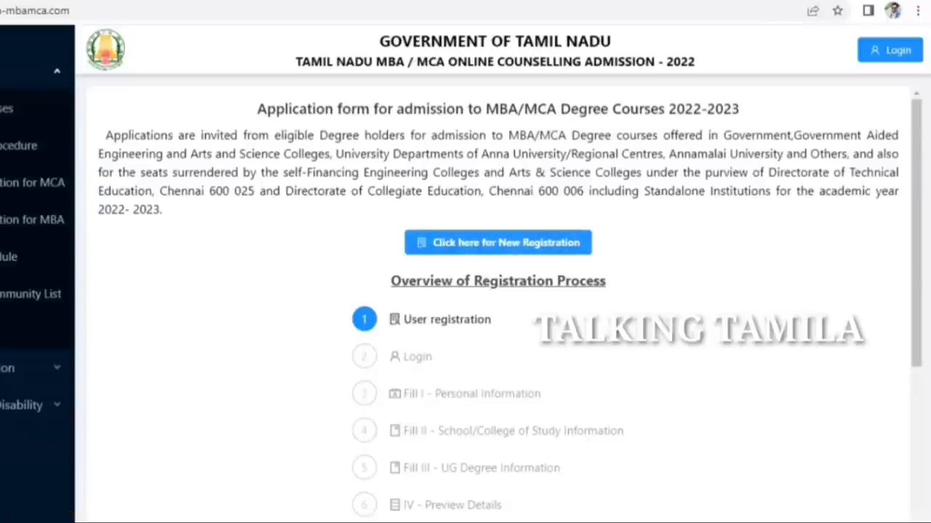
# Read the Overview of Registration Process, then start a New Registration.
pyautogui.moveTo(923, 267); pyautogui.dragTo(921, 342)
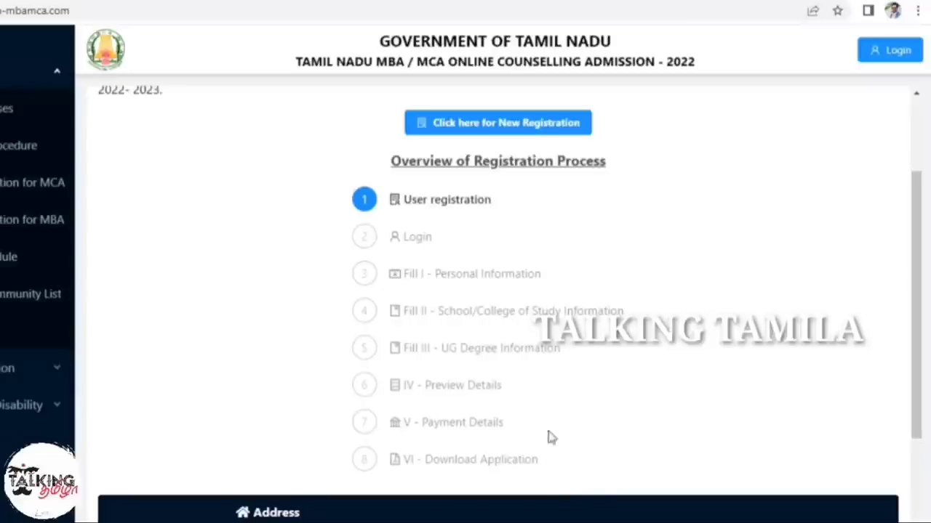
pyautogui.scroll(2, 918, 305)
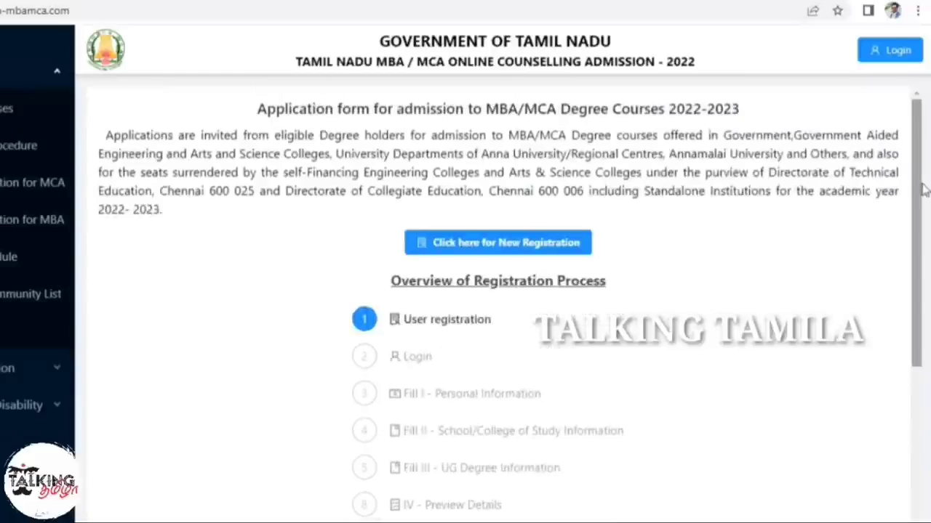
pyautogui.click(548, 245)
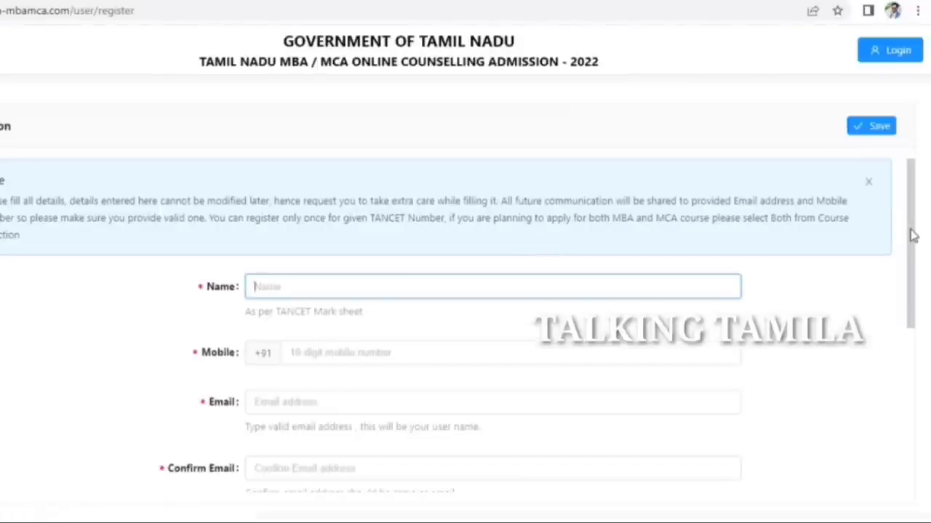
# Visit the empty Name, Mobile, Email and Confirm Email fields, then reach the TANCET 2022 Registration Number field.
pyautogui.moveTo(913, 234); pyautogui.dragTo(920, 272)
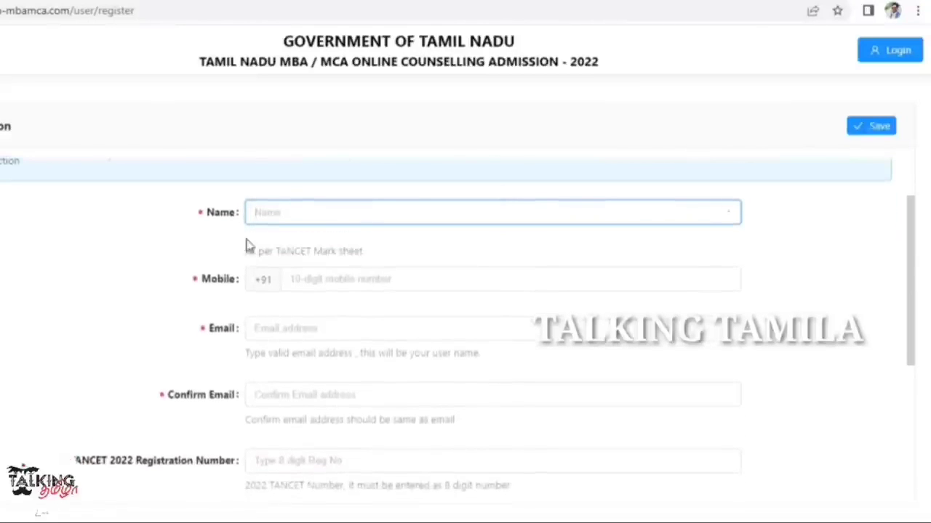
pyautogui.moveTo(248, 245)
pyautogui.mouseDown()
pyautogui.moveTo(345, 249)
pyautogui.moveTo(245, 259)
pyautogui.mouseUp()
pyautogui.click(356, 251)
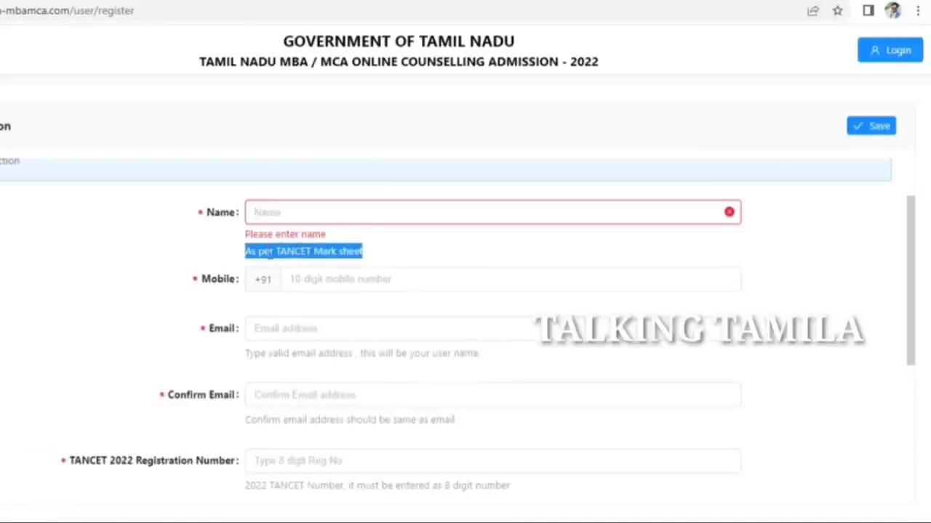
pyautogui.click(405, 262)
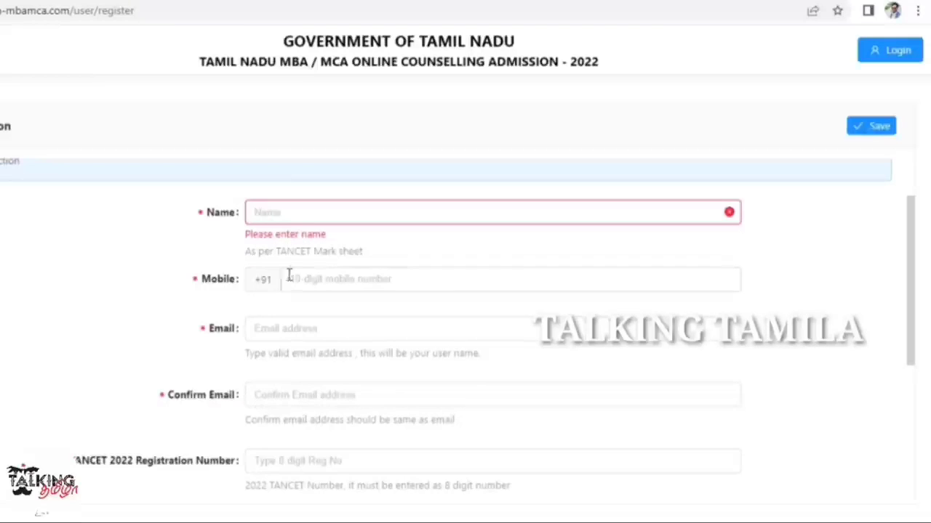
pyautogui.click(430, 278)
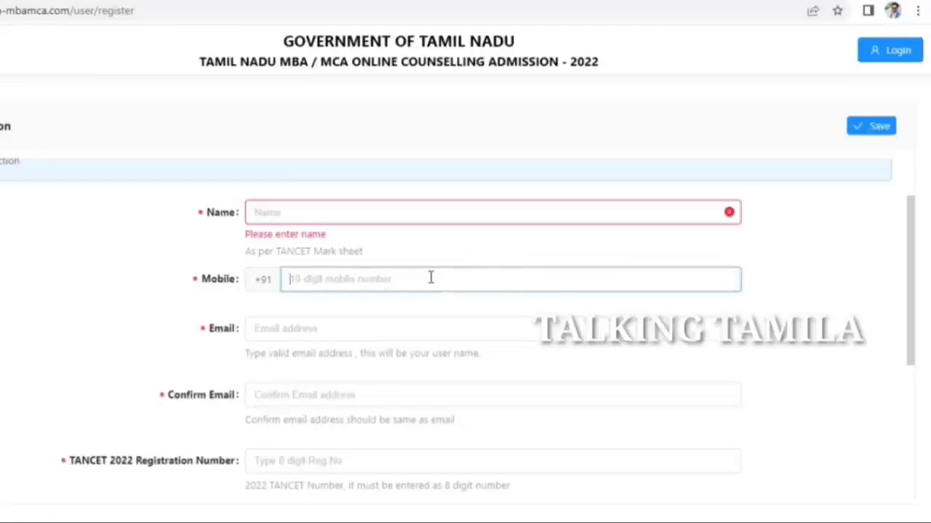
pyautogui.click(365, 336)
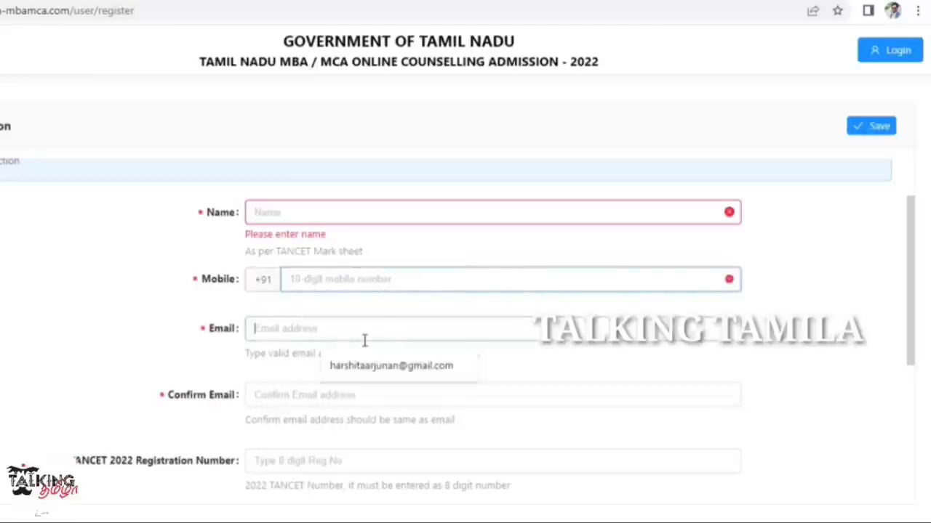
pyautogui.click(278, 347)
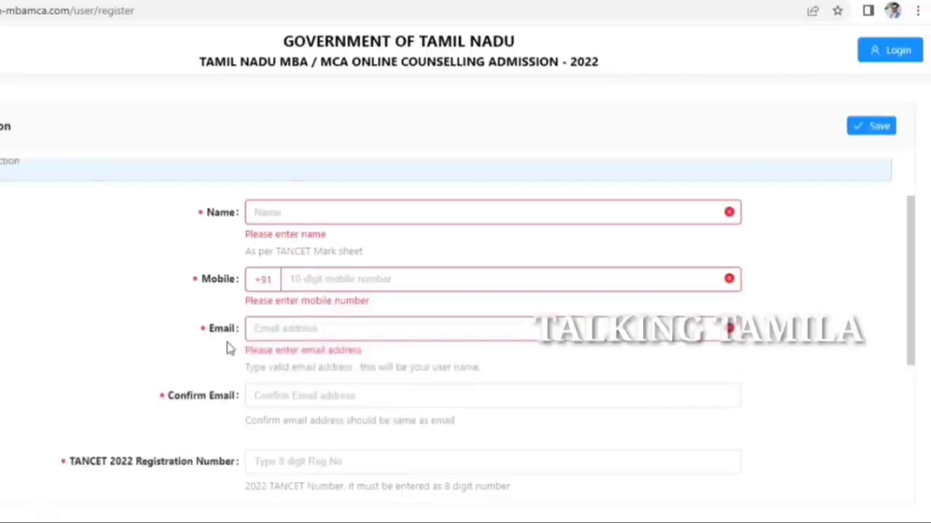
pyautogui.click(269, 395)
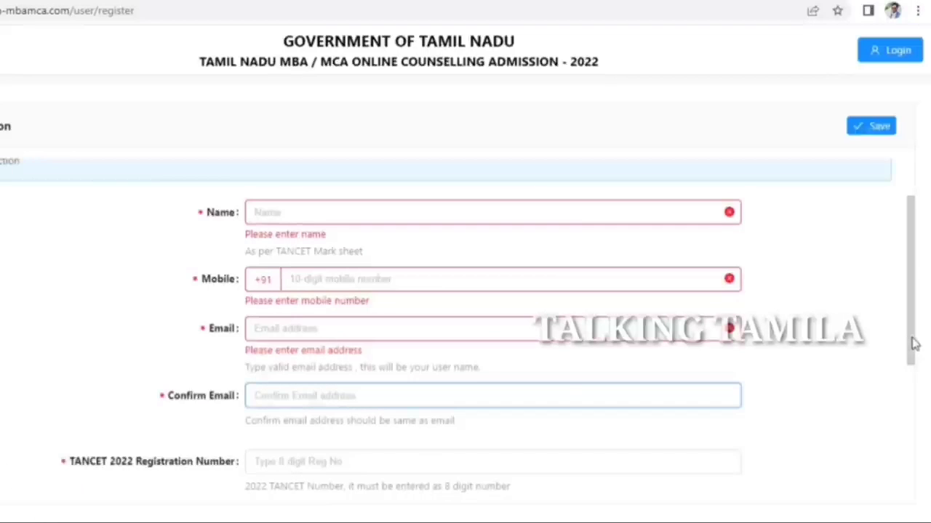
pyautogui.moveTo(914, 344); pyautogui.dragTo(914, 447)
pyautogui.click(391, 254)
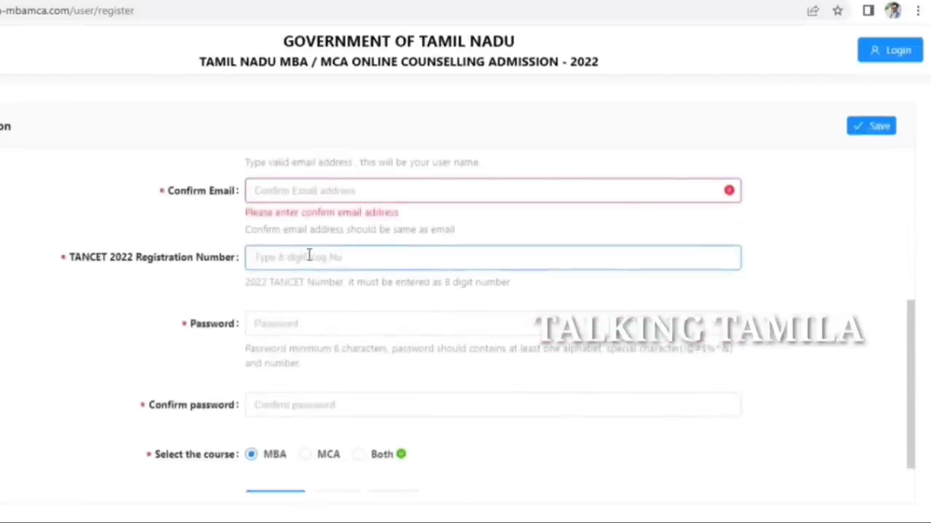
# Enter the TANCET number, a password and matching confirmation, and choose MBA as the course.
pyautogui.click(298, 323)
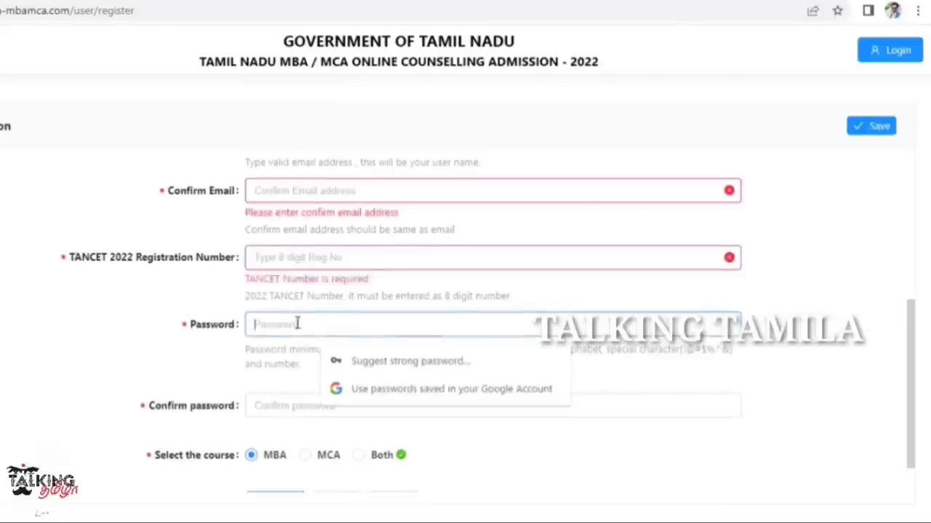
pyautogui.click(183, 333)
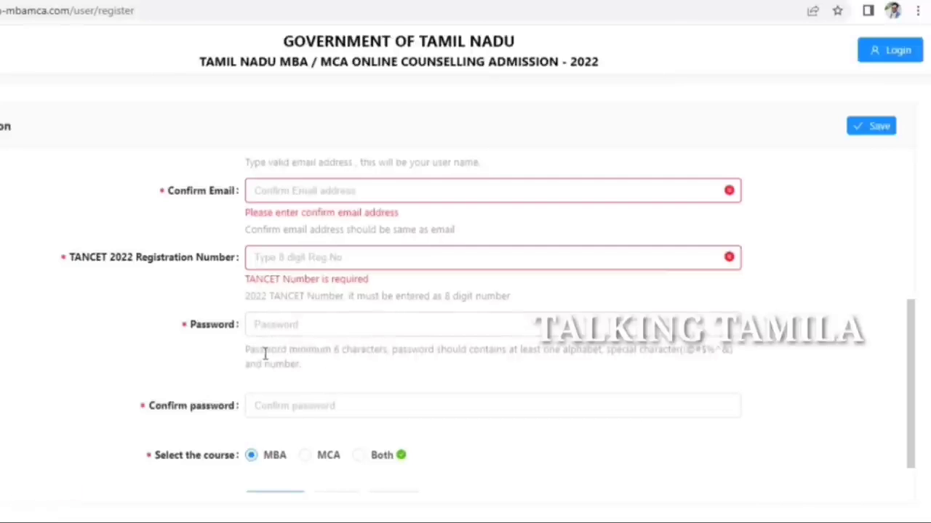
pyautogui.click(280, 405)
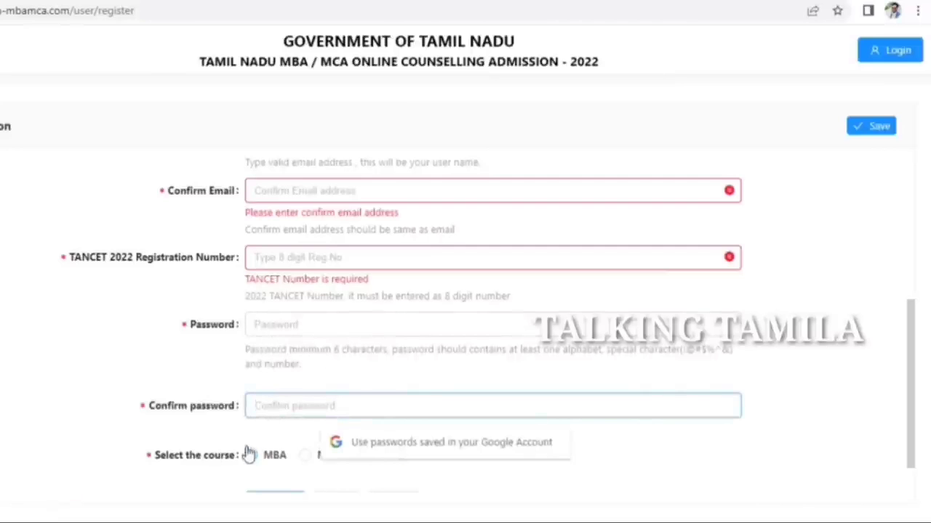
pyautogui.click(183, 438)
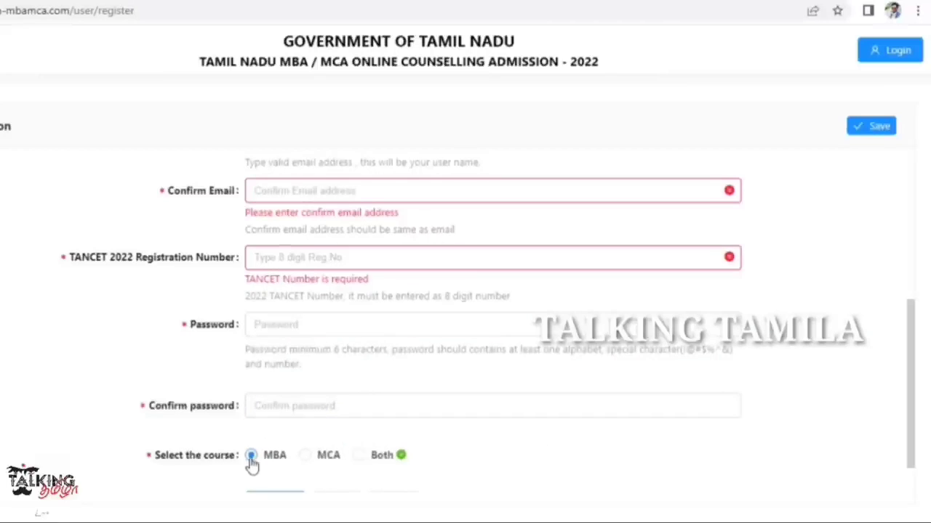
pyautogui.click(306, 457)
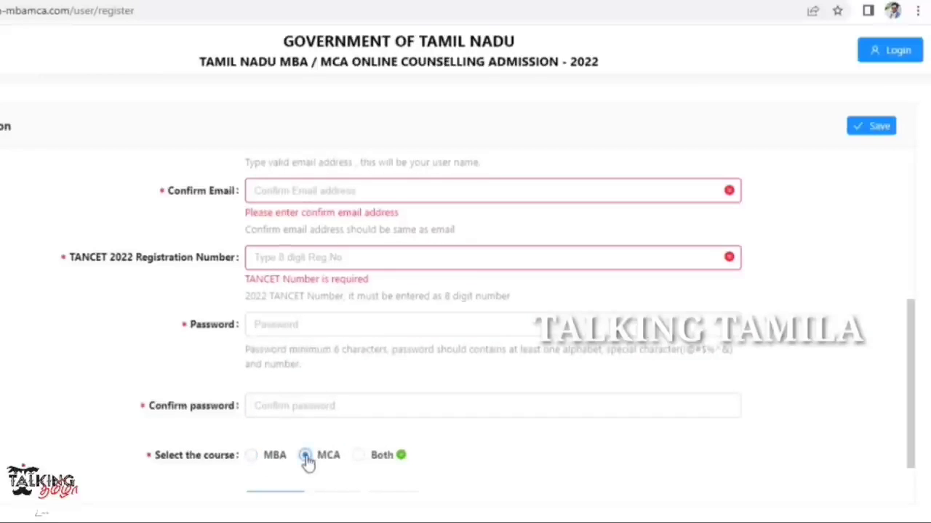
pyautogui.click(359, 458)
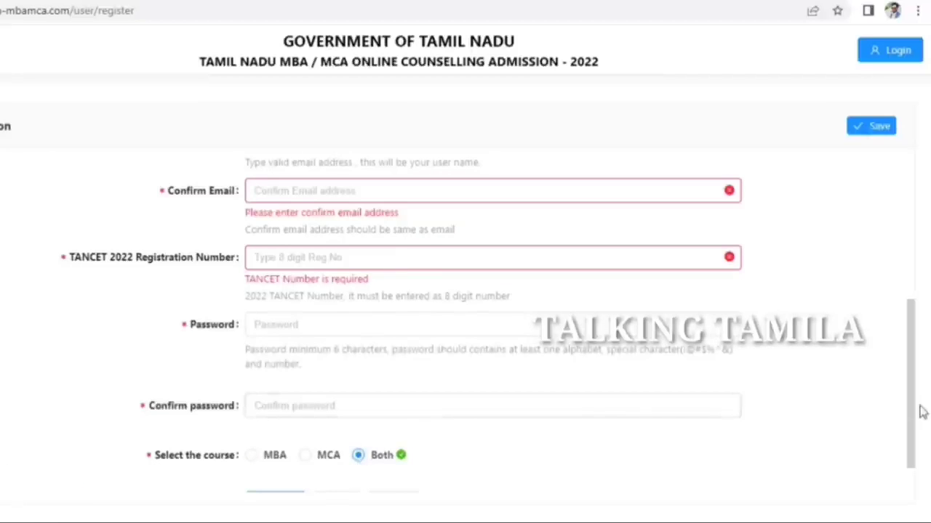
pyautogui.moveTo(910, 410); pyautogui.dragTo(910, 449)
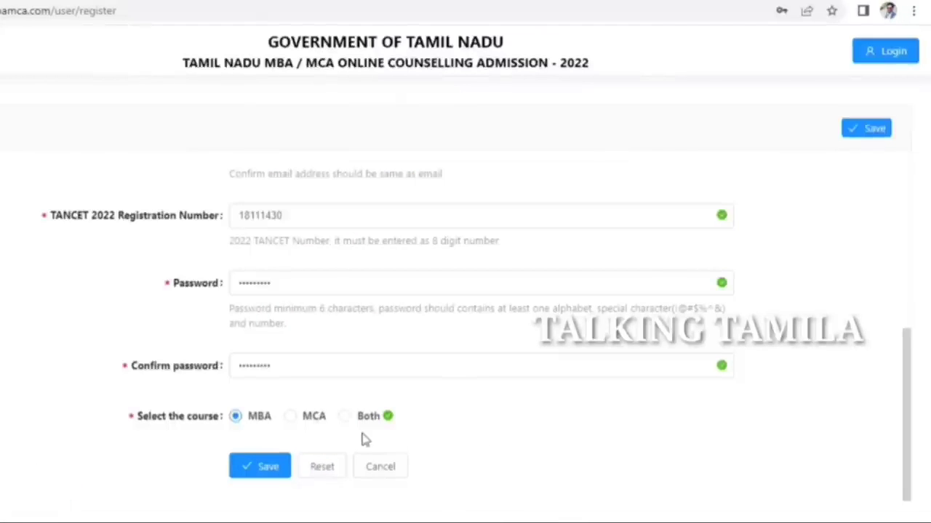
# Save and confirm the registration, decline Chrome's password saving, and enter the 6-digit OTP.
pyautogui.click(269, 471)
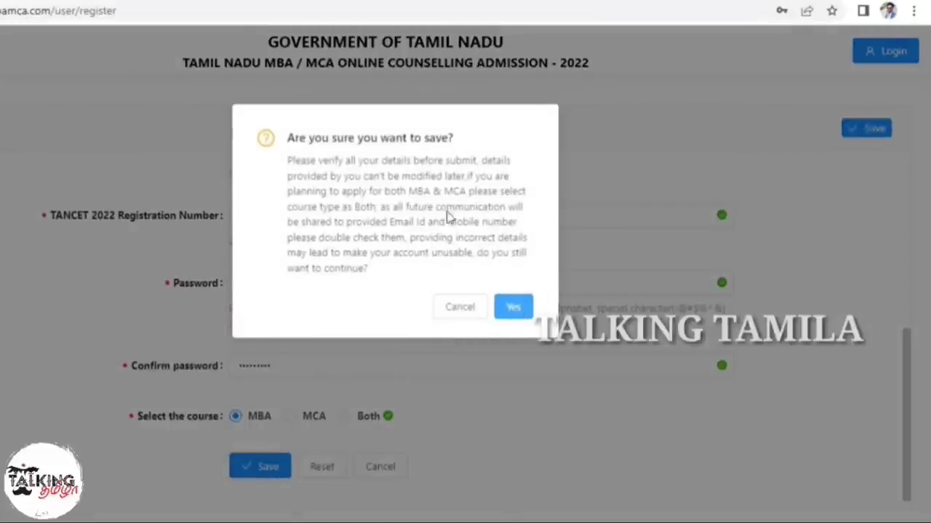
pyautogui.click(514, 309)
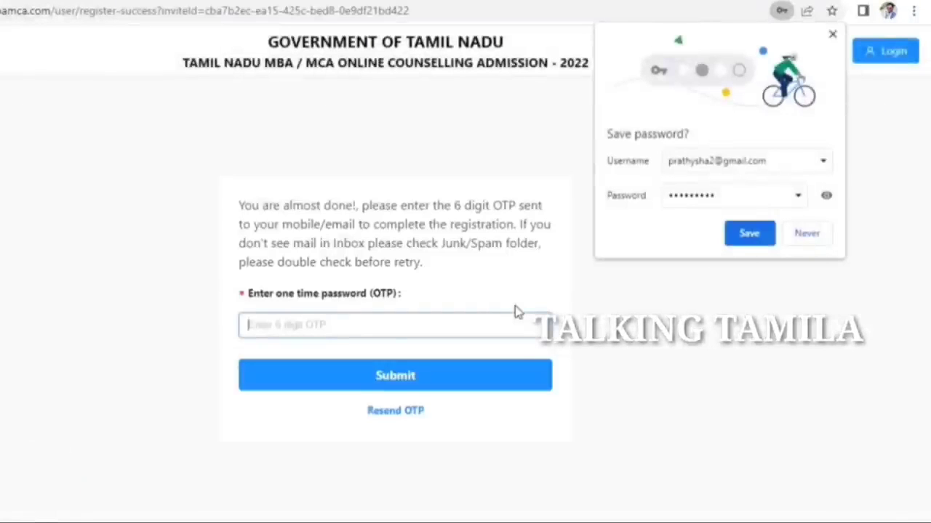
pyautogui.click(807, 235)
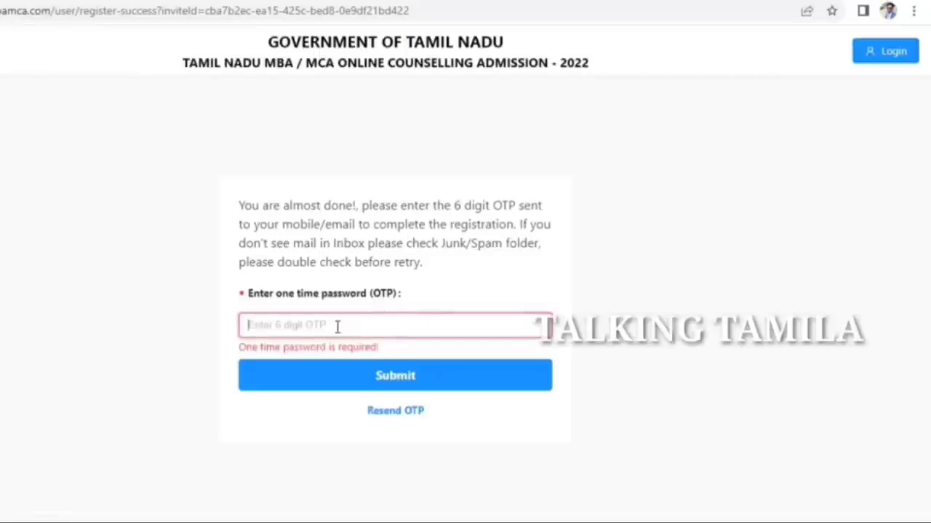
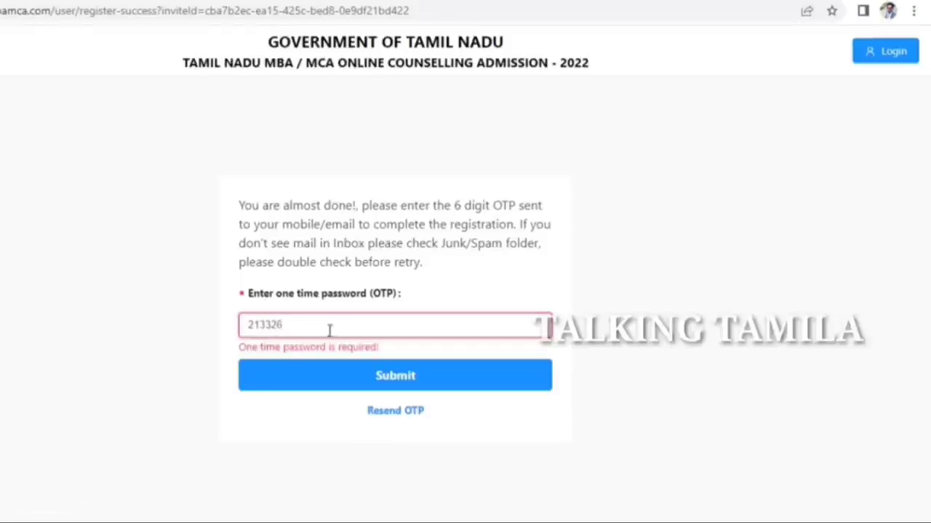
# Submit the OTP, then log in with the registered email address and account password.
pyautogui.click(356, 389)
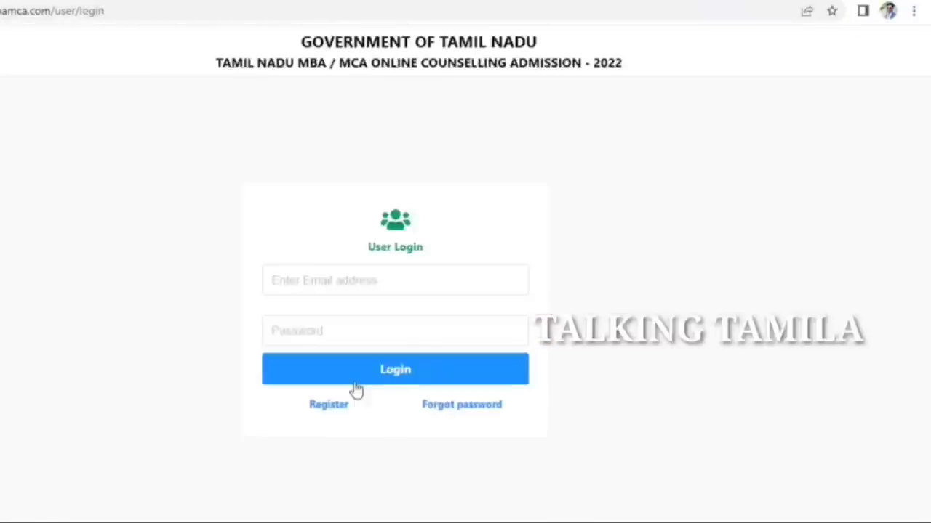
pyautogui.click(391, 273)
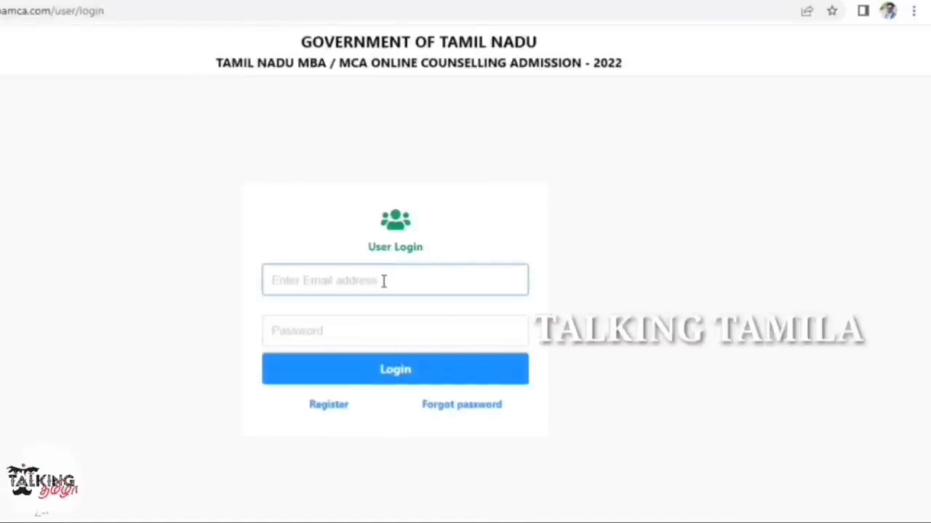
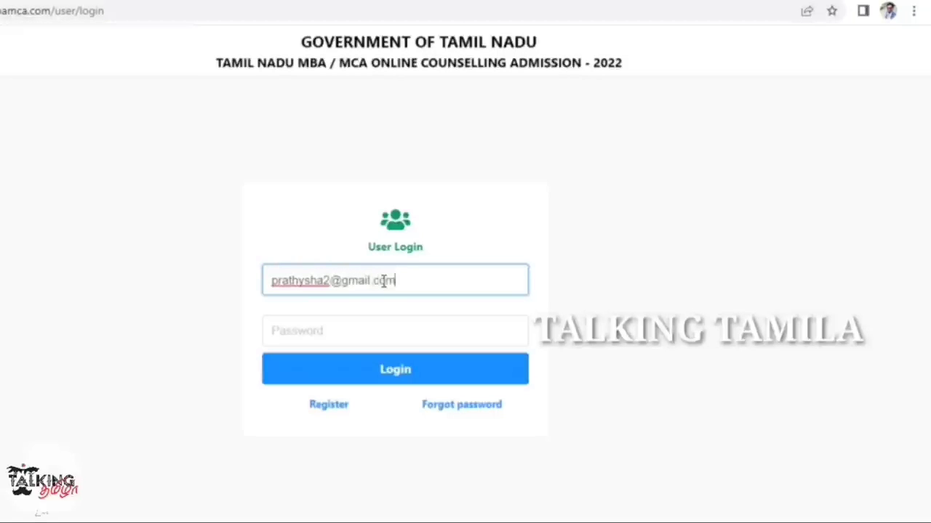
pyautogui.click(382, 333)
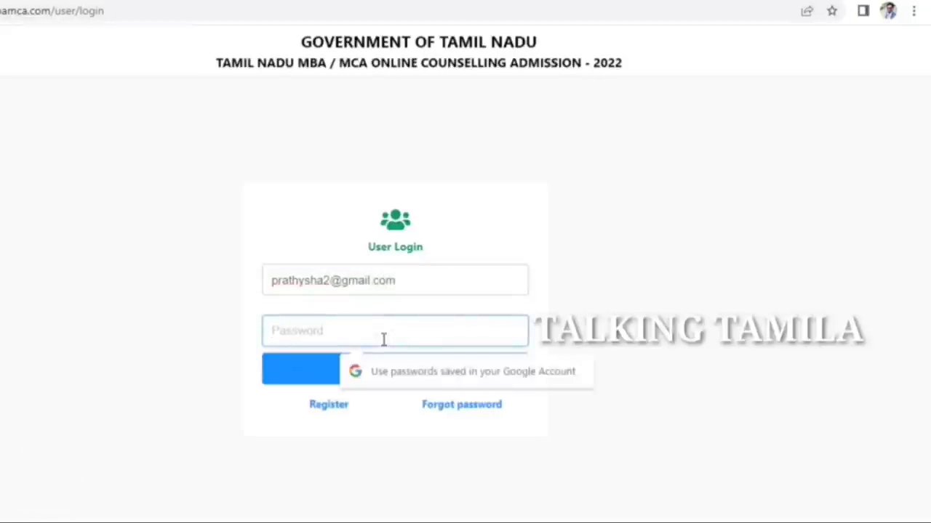
pyautogui.write('•')
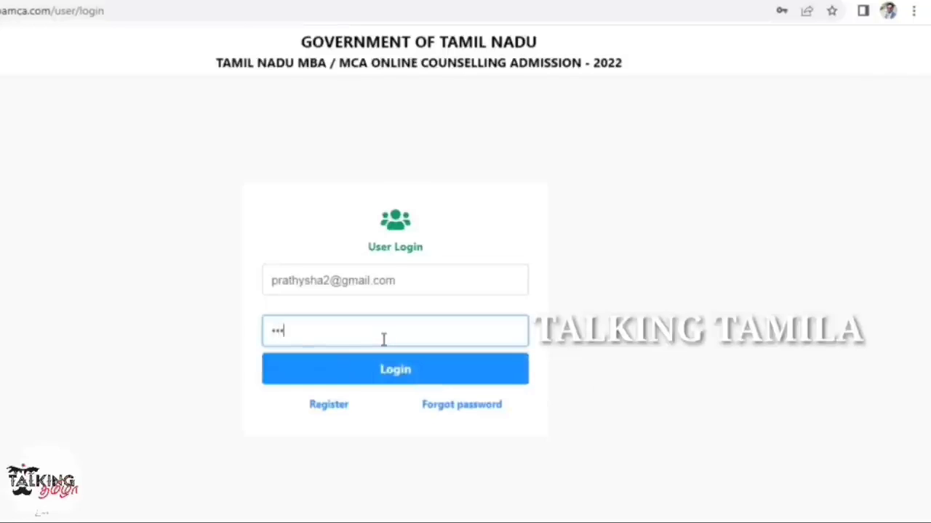
pyautogui.write('•')
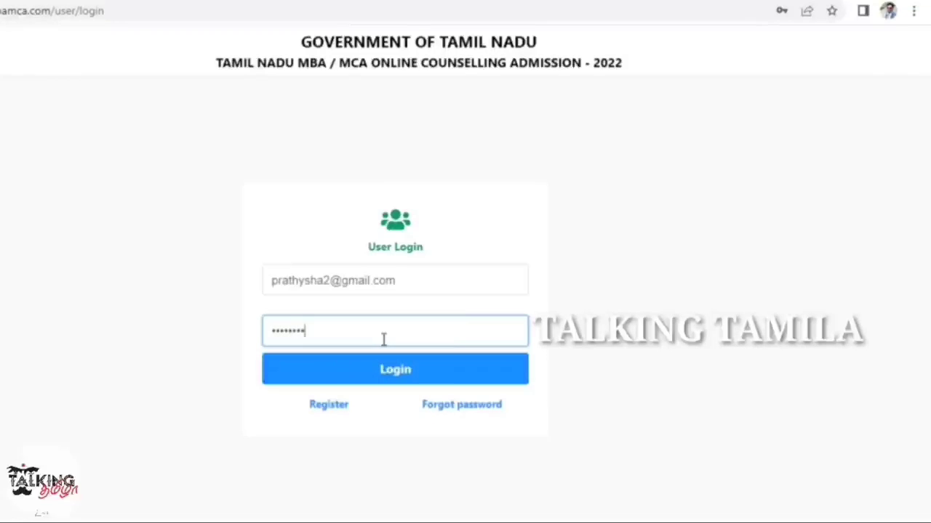
pyautogui.click(389, 382)
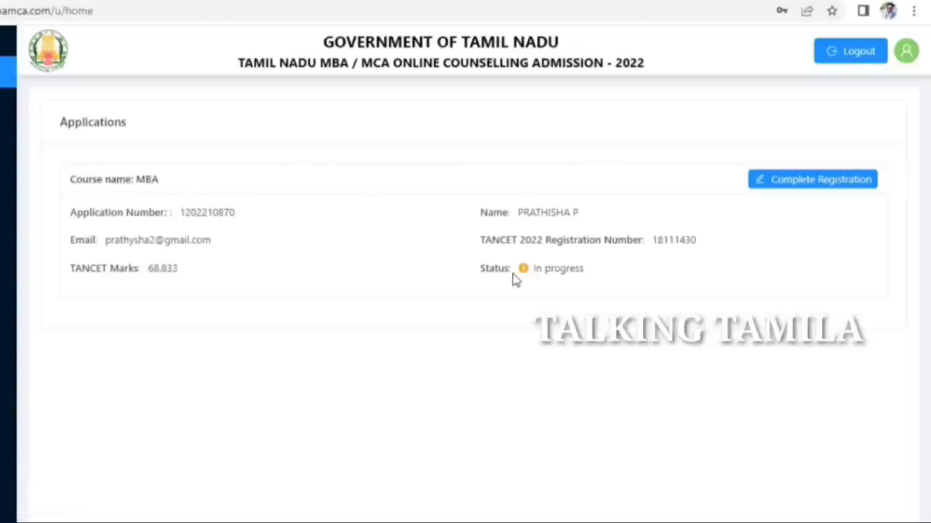
# Choose Complete Registration on the MBA application card to open its Personal Information step.
pyautogui.moveTo(519, 270); pyautogui.dragTo(587, 275)
pyautogui.click(586, 274)
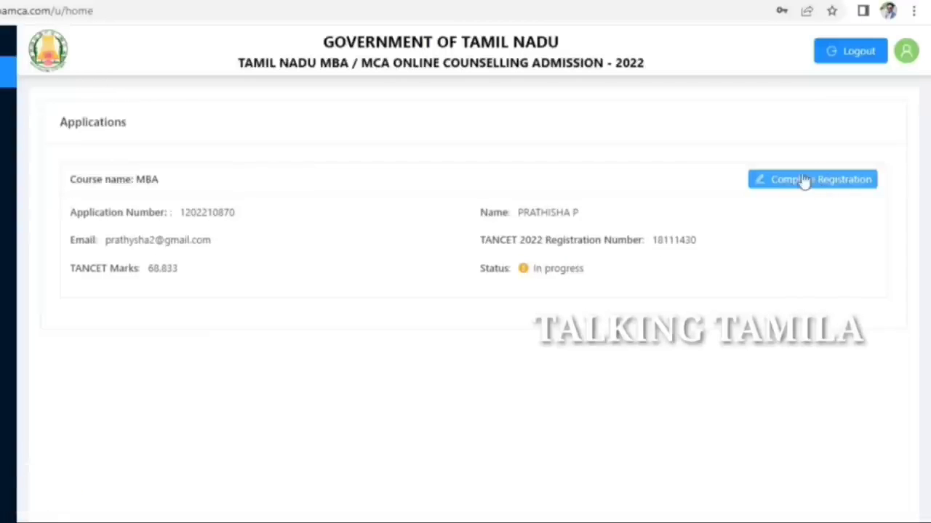
pyautogui.click(827, 183)
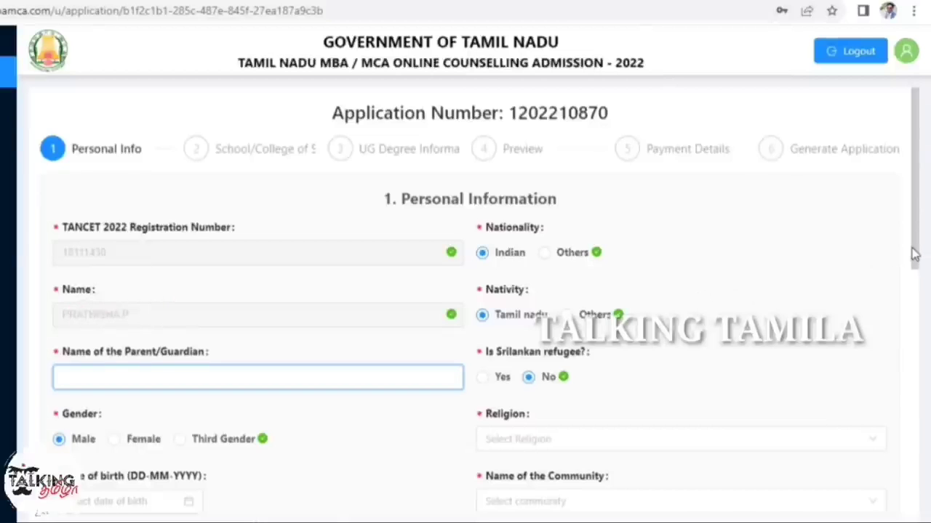
pyautogui.moveTo(917, 256); pyautogui.dragTo(920, 478)
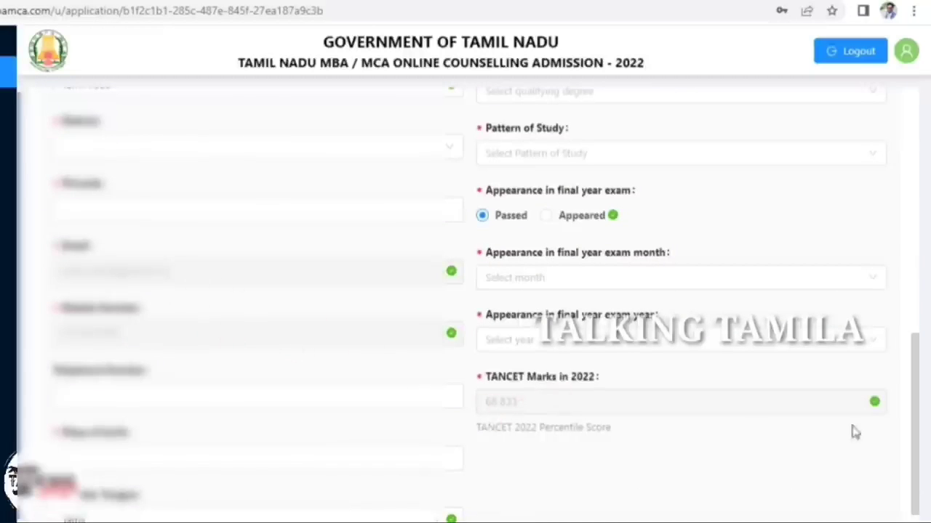
pyautogui.moveTo(916, 432); pyautogui.dragTo(920, 127)
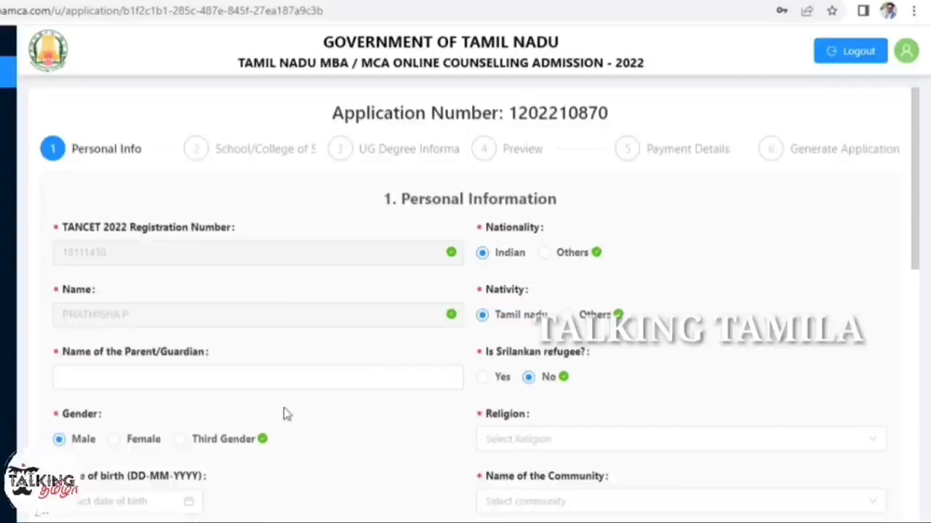
# Type the parent/guardian's name into its field, correcting one mistyped letter.
pyautogui.click(281, 368)
pyautogui.write('PAULSA')
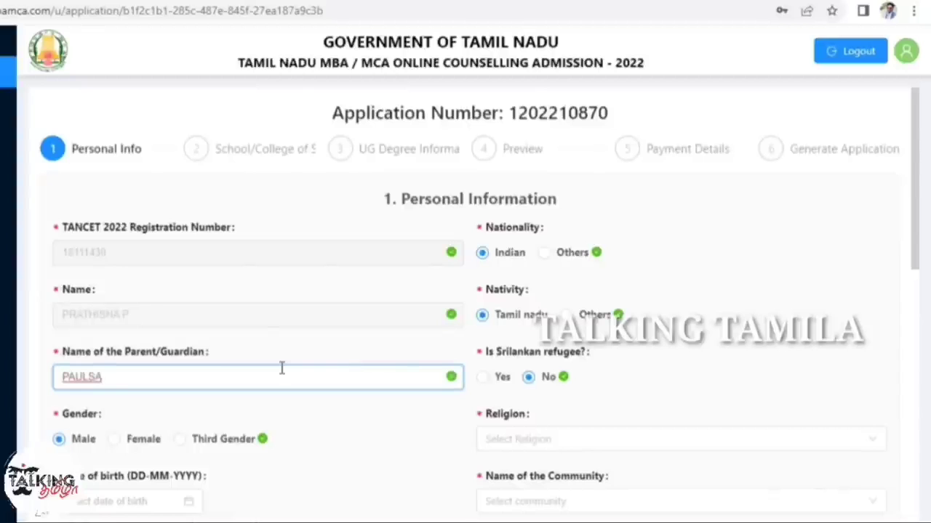
pyautogui.press('BackSpace')
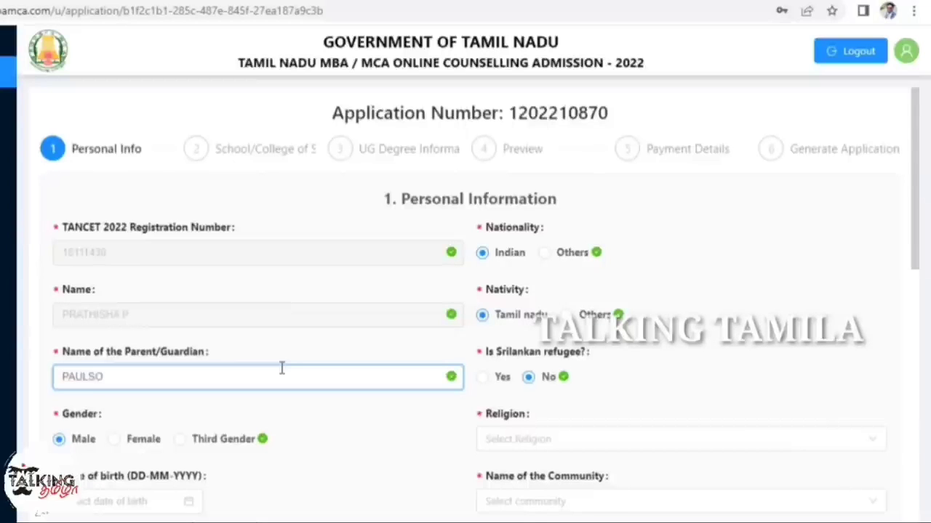
pyautogui.write('ON')
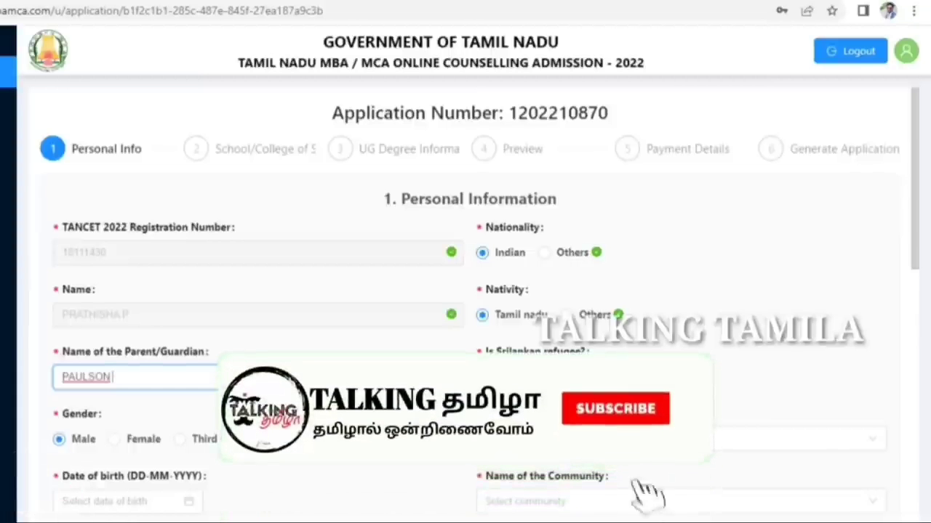
pyautogui.write('P')
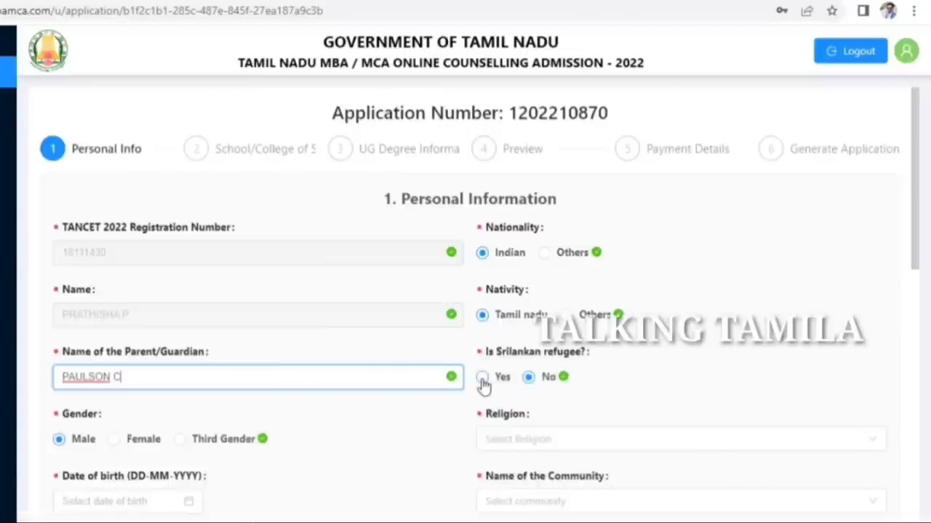
pyautogui.click(483, 378)
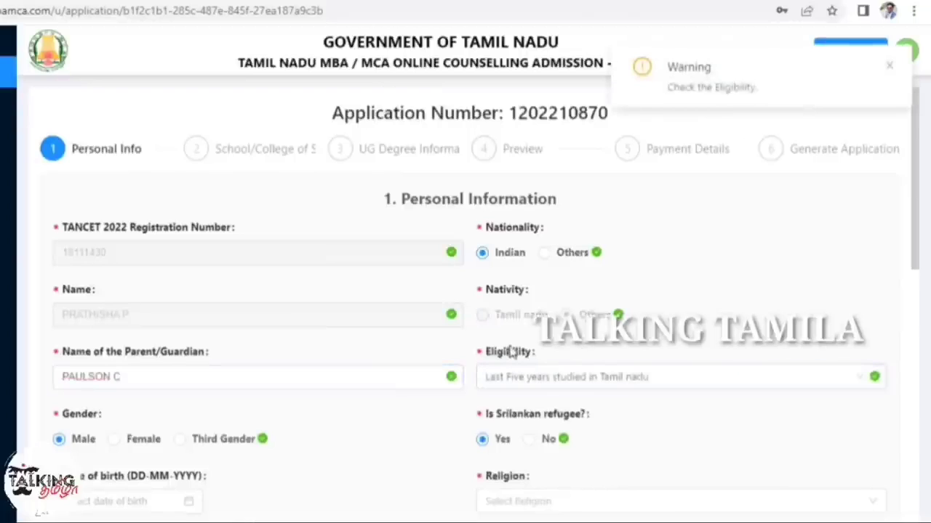
pyautogui.click(530, 440)
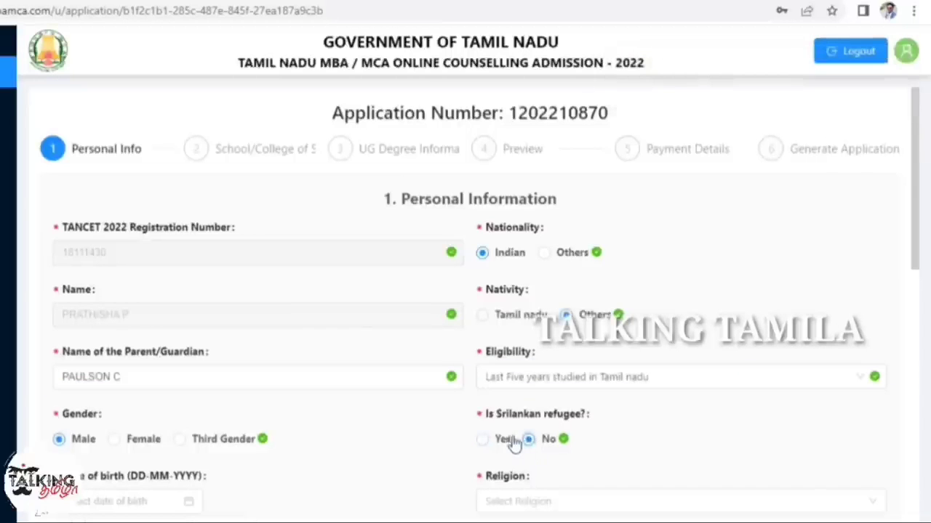
pyautogui.click(485, 440)
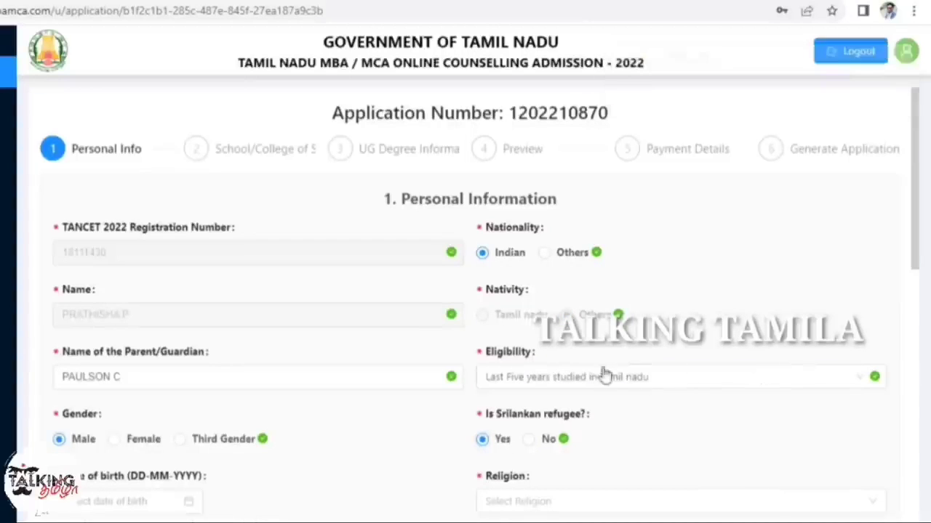
pyautogui.click(865, 380)
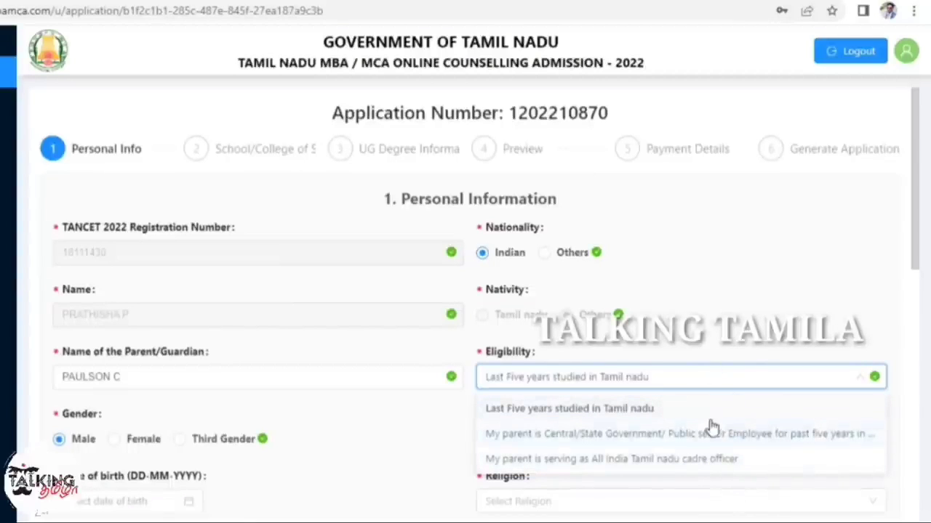
pyautogui.click(717, 382)
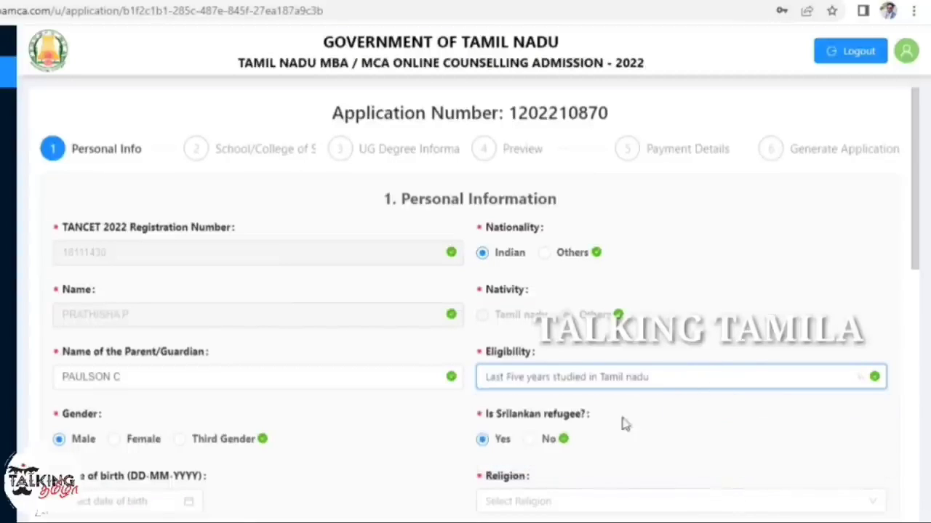
pyautogui.click(530, 440)
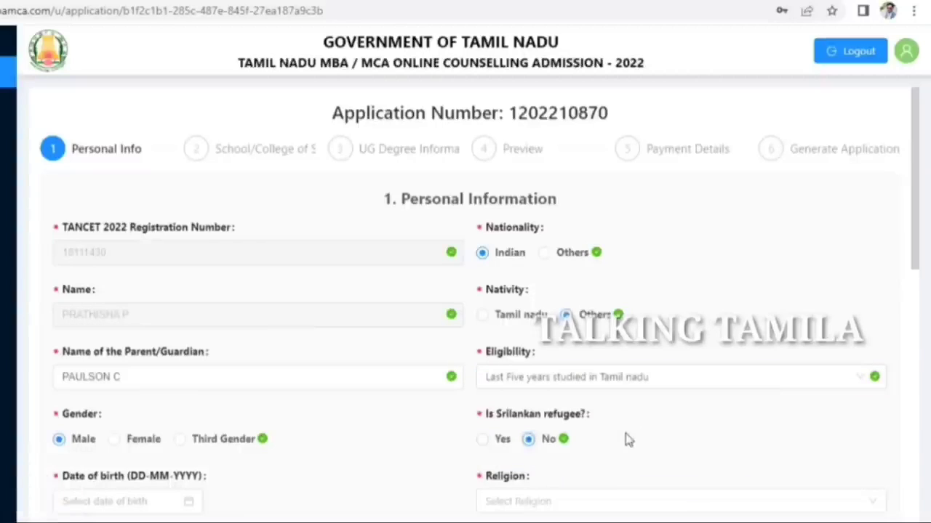
pyautogui.click(480, 319)
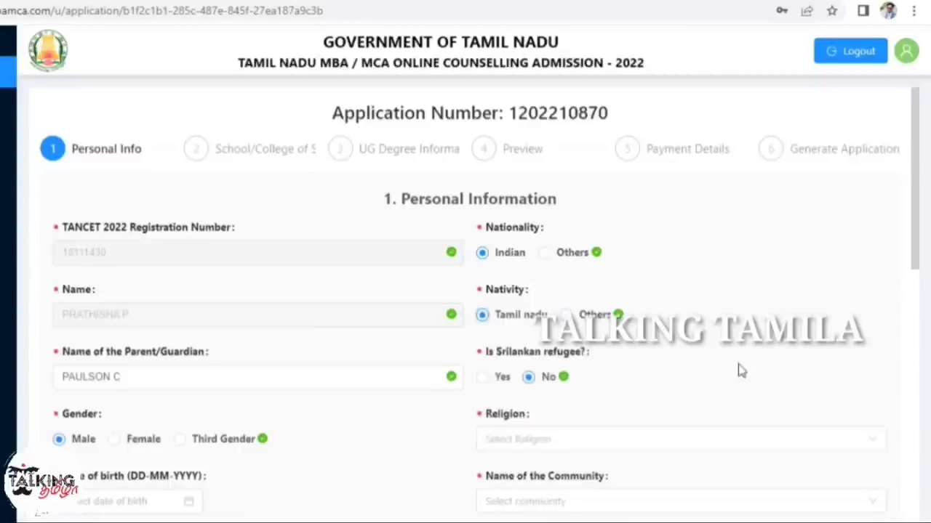
# Select Female as gender and pick 29 May 1999 from the date-of-birth calendar.
pyautogui.scroll(-3, 918, 262)
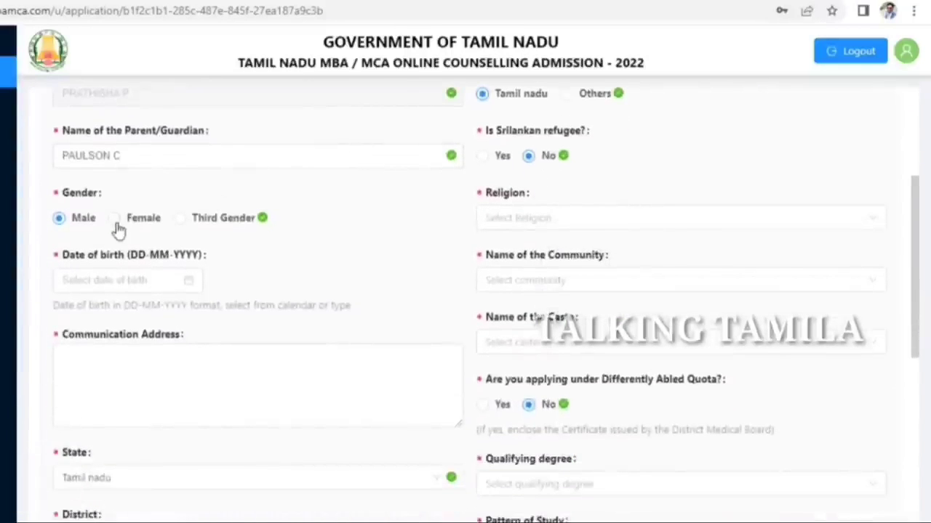
pyautogui.click(116, 223)
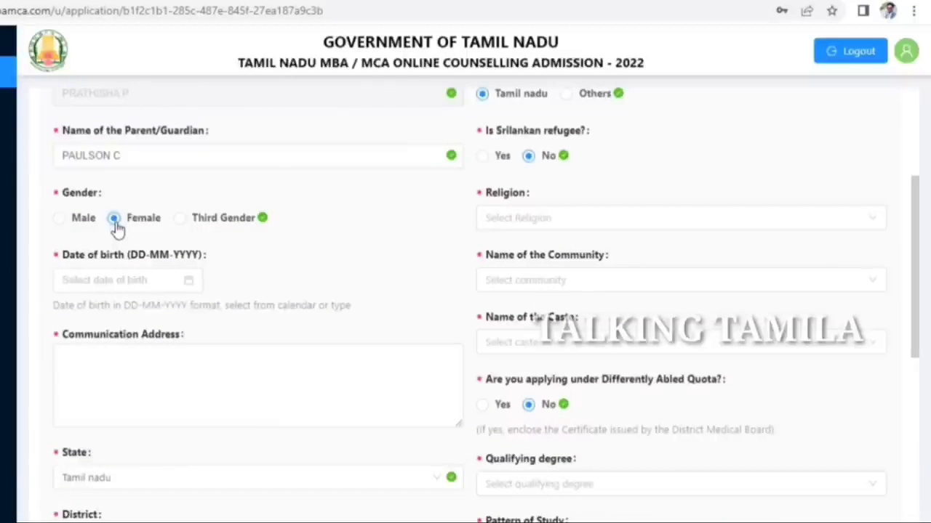
pyautogui.click(185, 279)
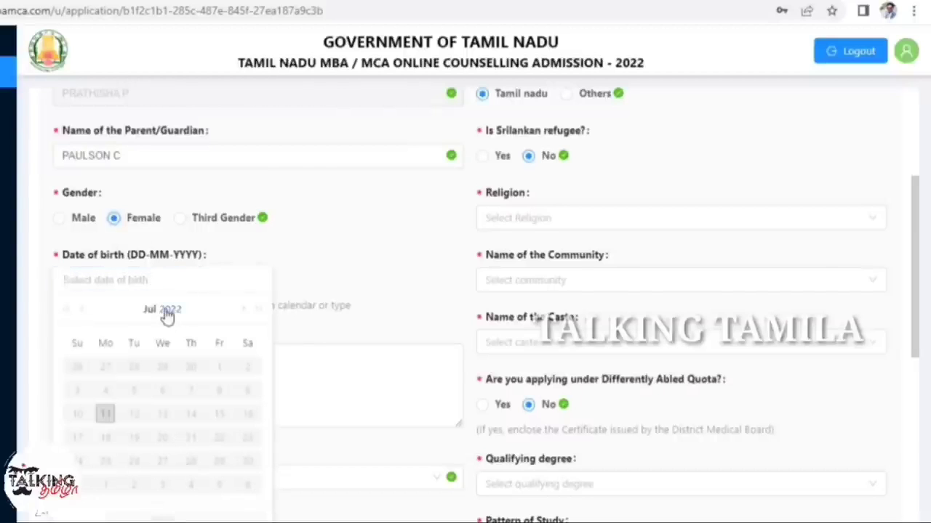
pyautogui.doubleClick(165, 309)
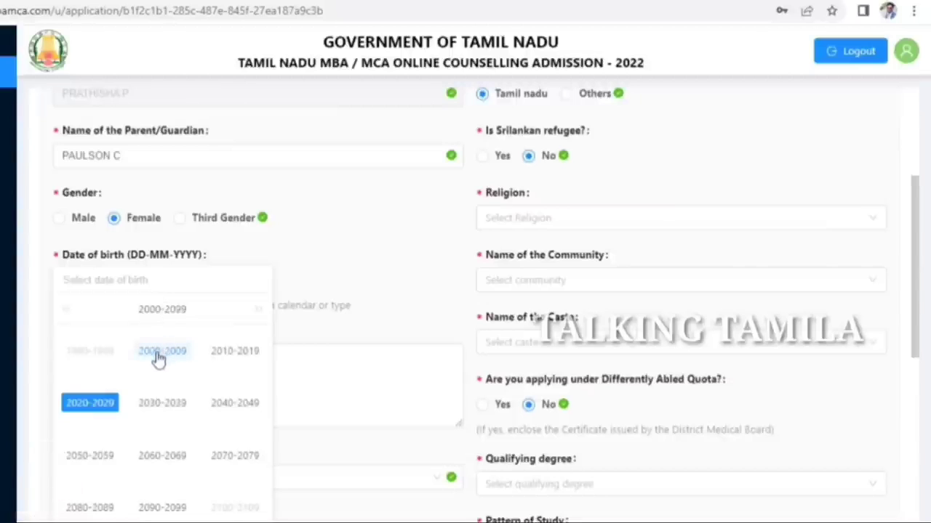
pyautogui.click(115, 360)
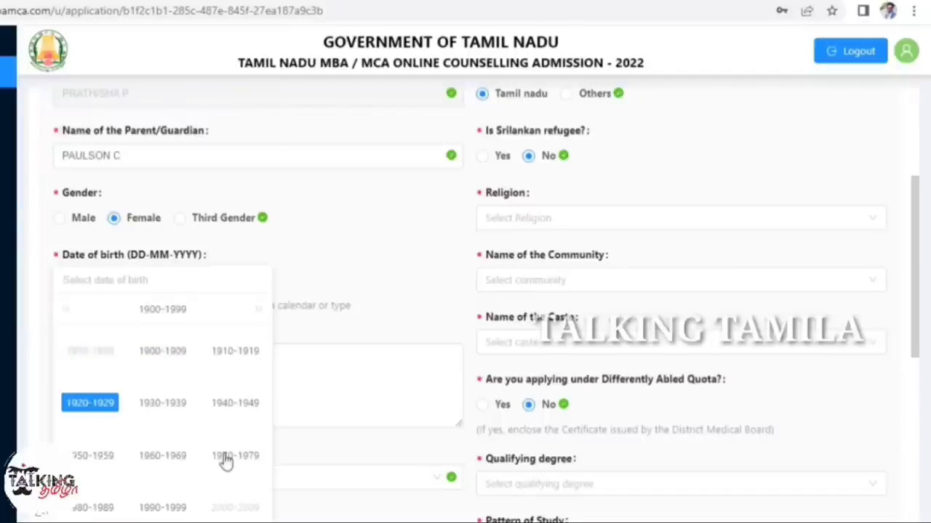
pyautogui.click(167, 508)
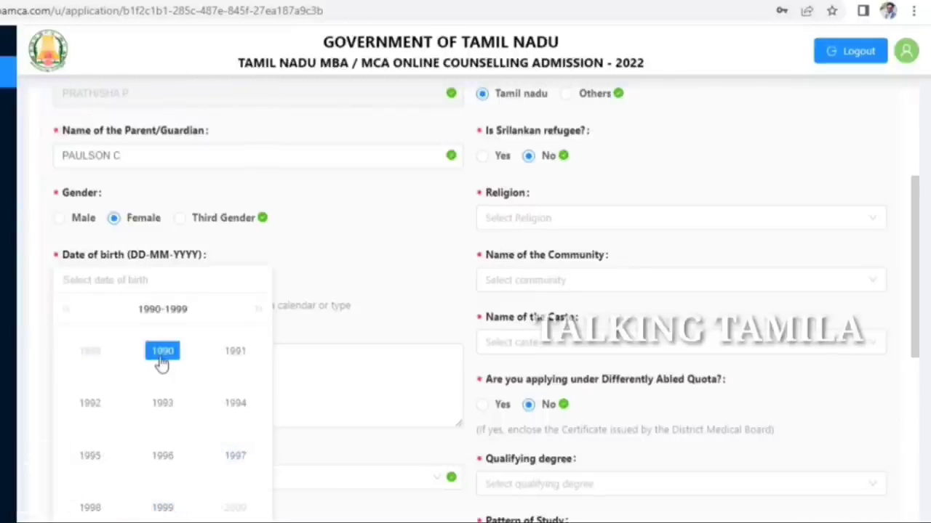
pyautogui.click(162, 508)
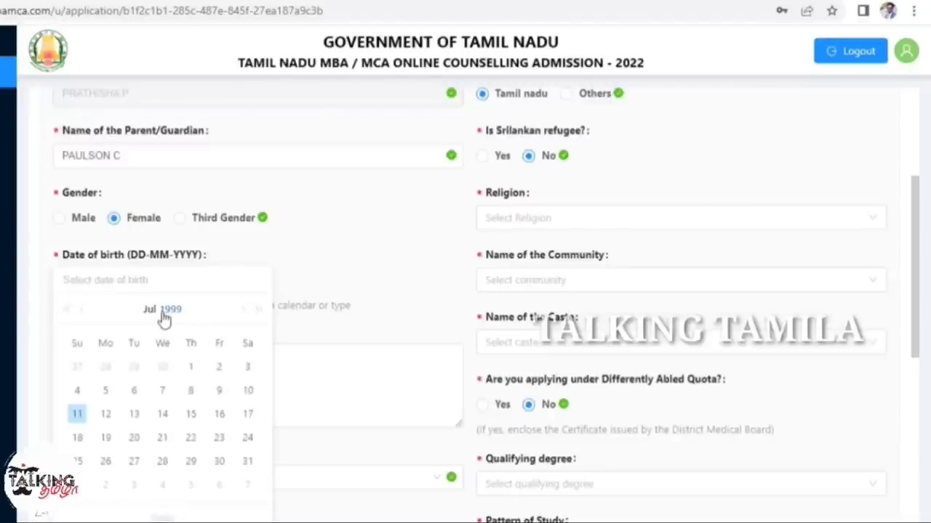
pyautogui.click(245, 314)
pyautogui.click(245, 314)
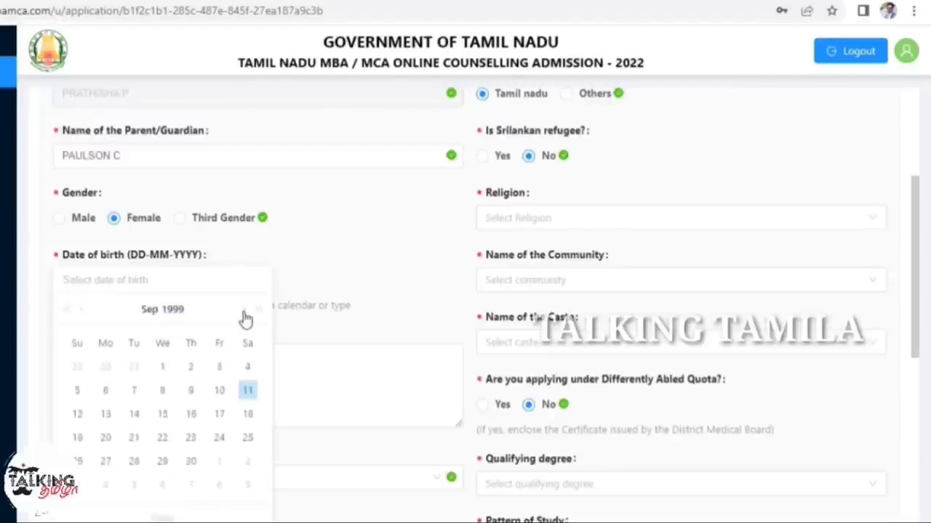
pyautogui.click(87, 314)
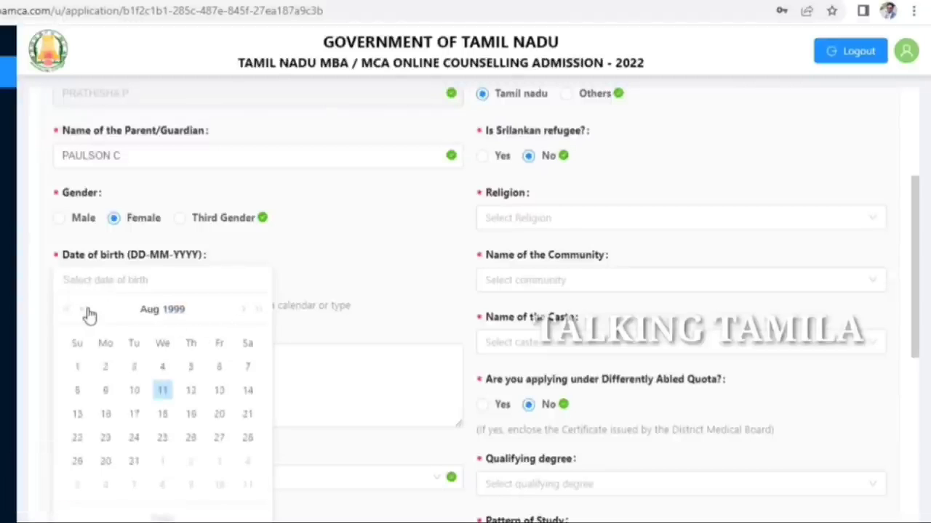
pyautogui.click(87, 314)
pyautogui.click(87, 314)
pyautogui.click(87, 313)
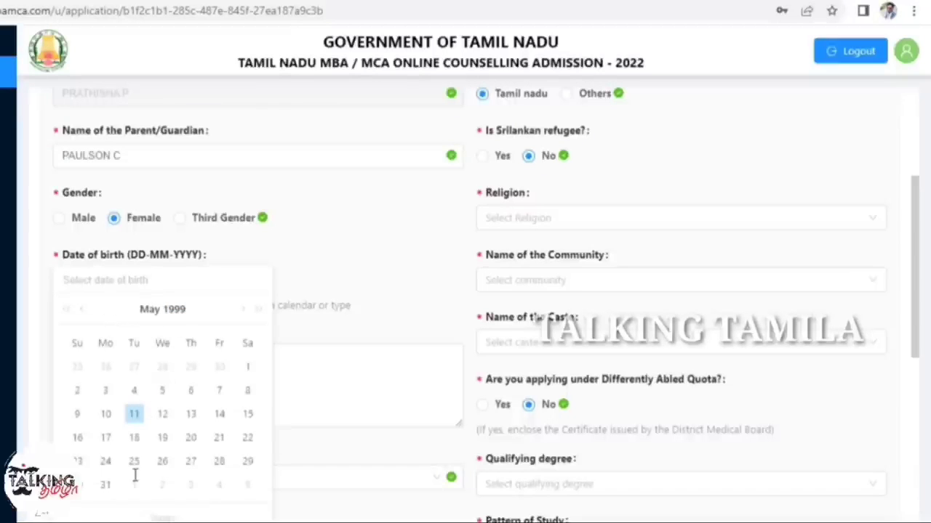
pyautogui.click(247, 461)
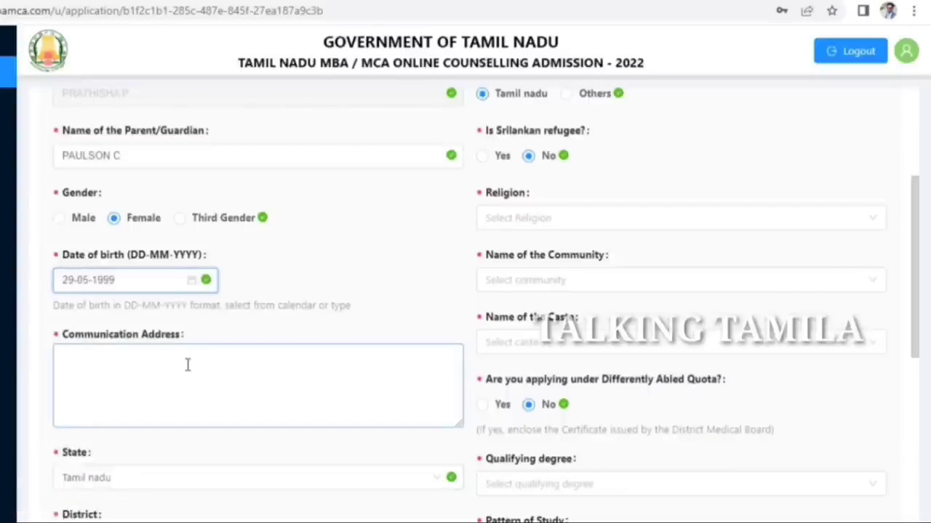
# Type the applicant's communication address into the textarea, fixing an initial typo.
pyautogui.click(133, 365)
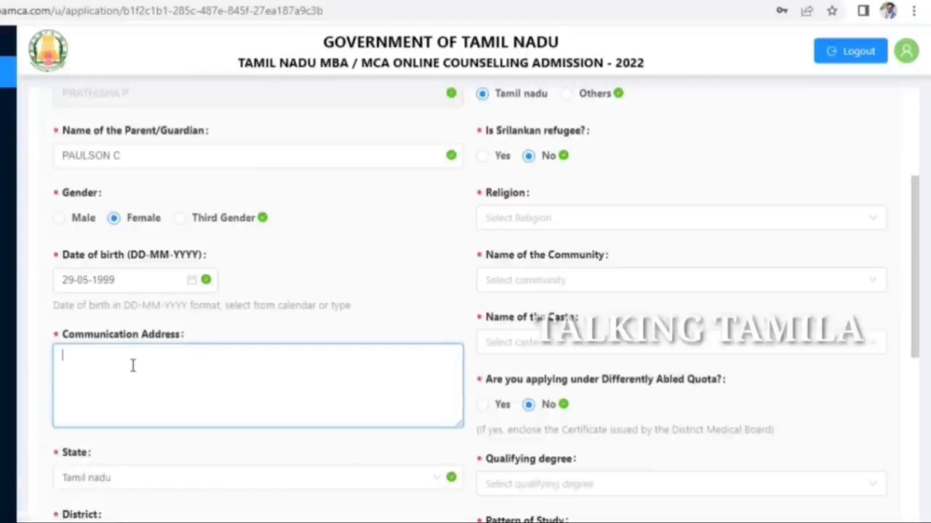
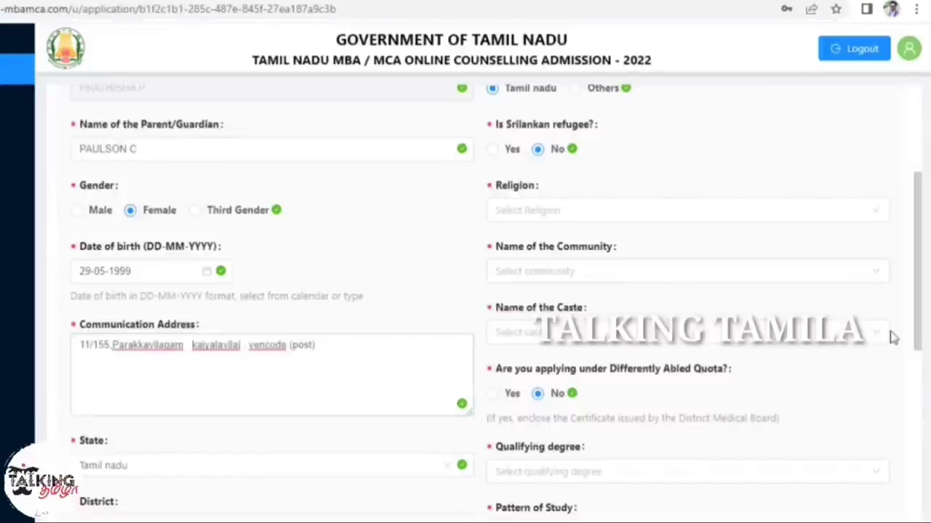
pyautogui.moveTo(919, 321); pyautogui.dragTo(920, 385)
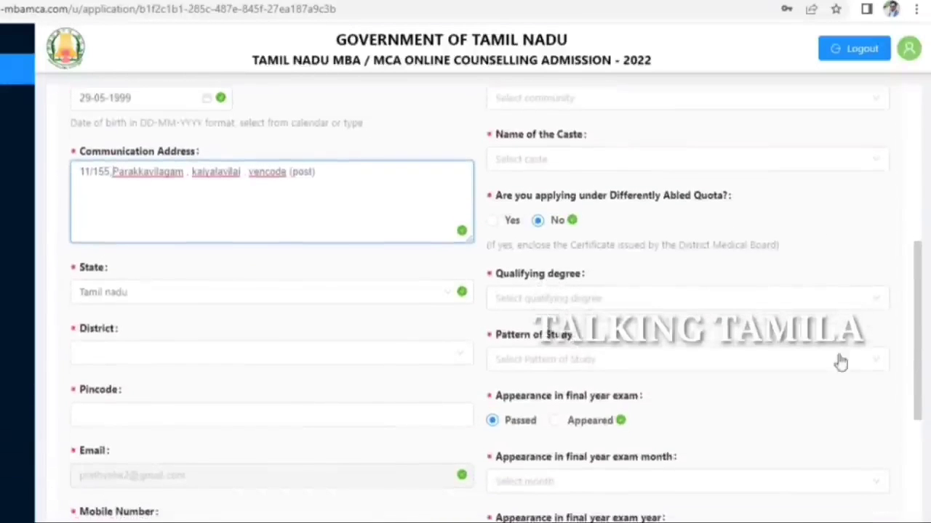
# Choose Tamil nadu from the State list and Kanyakumari from the District list.
pyautogui.click(366, 299)
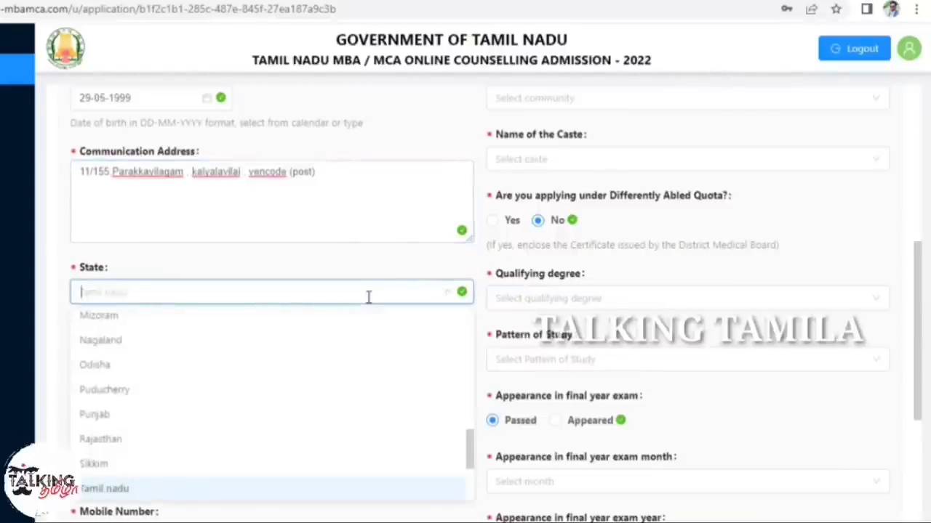
pyautogui.click(164, 488)
pyautogui.click(179, 354)
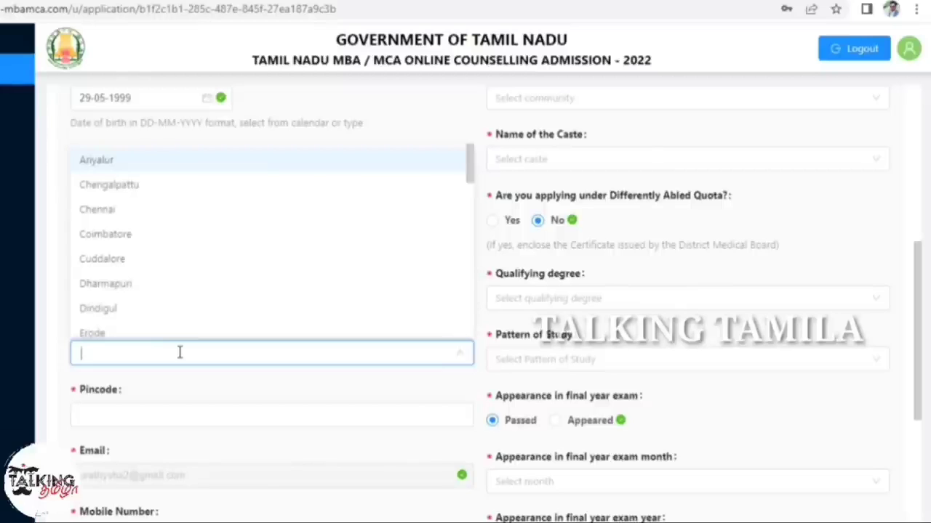
pyautogui.click(10, 332)
pyautogui.click(118, 355)
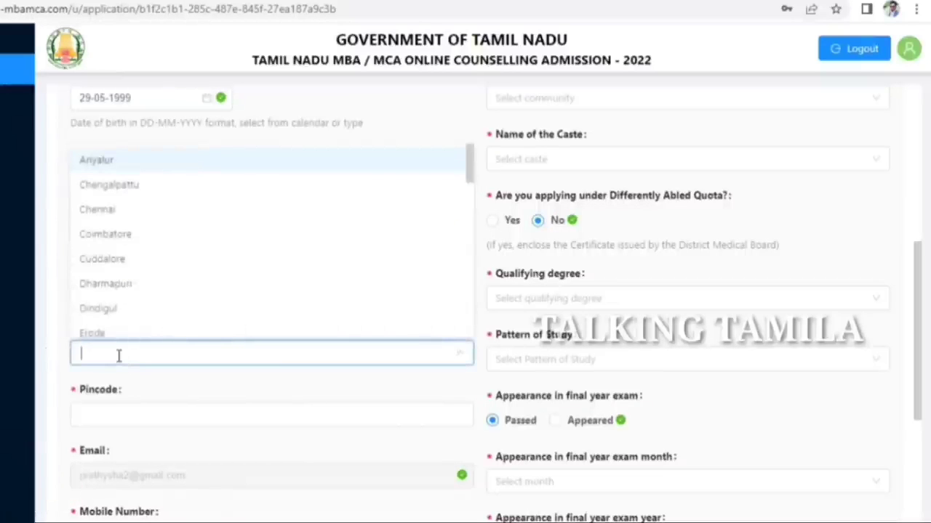
pyautogui.moveTo(469, 178); pyautogui.dragTo(473, 238)
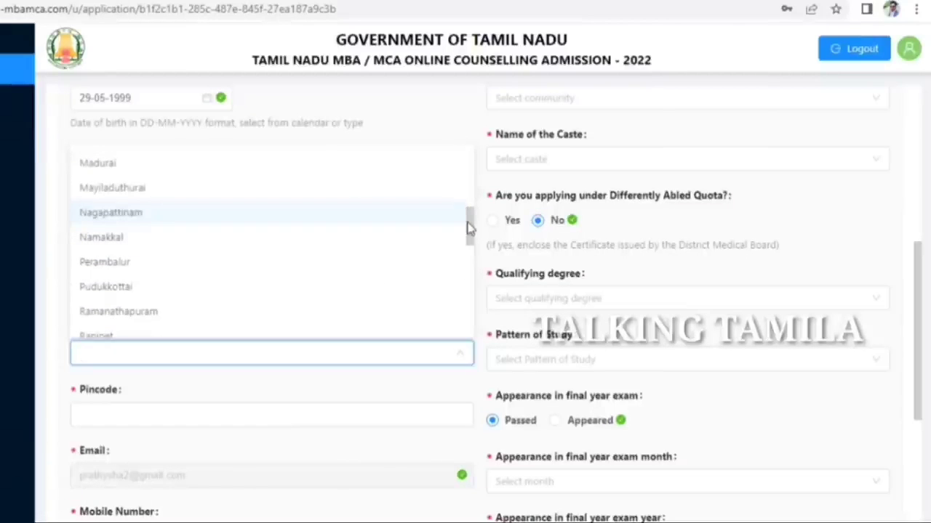
pyautogui.moveTo(469, 229); pyautogui.dragTo(469, 199)
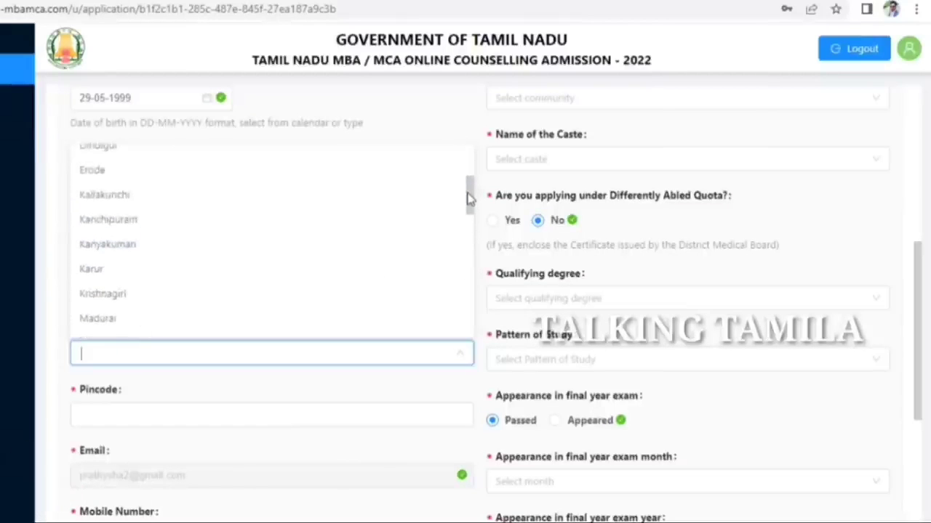
pyautogui.click(166, 249)
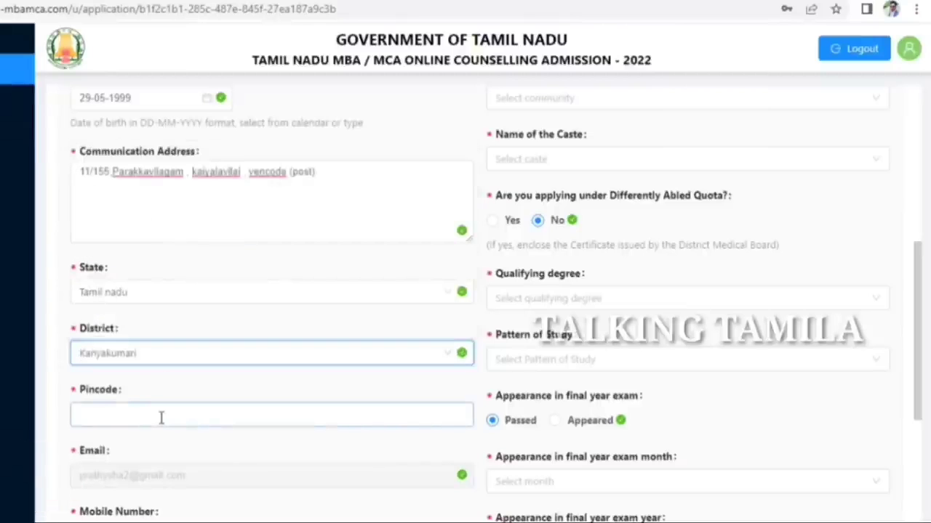
# Enter the applicant's pincode in the Pincode field.
pyautogui.click(184, 417)
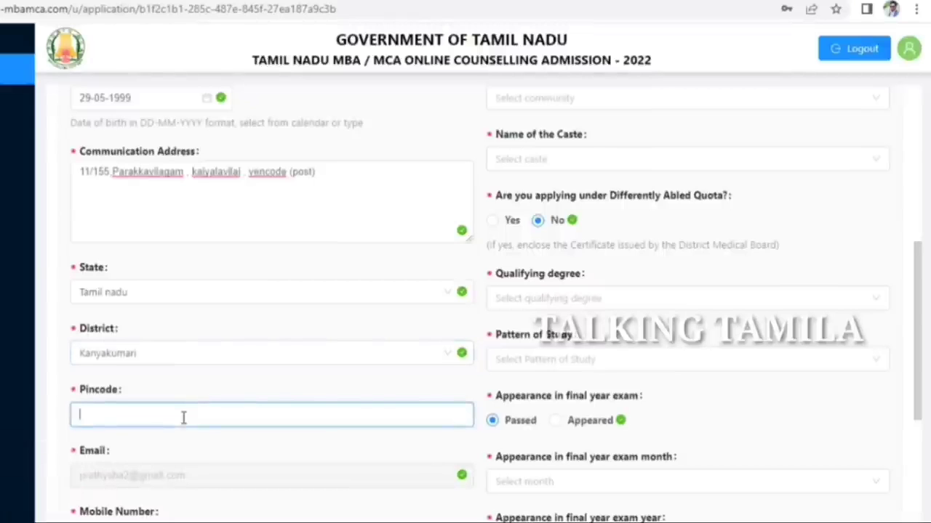
pyautogui.write('6291')
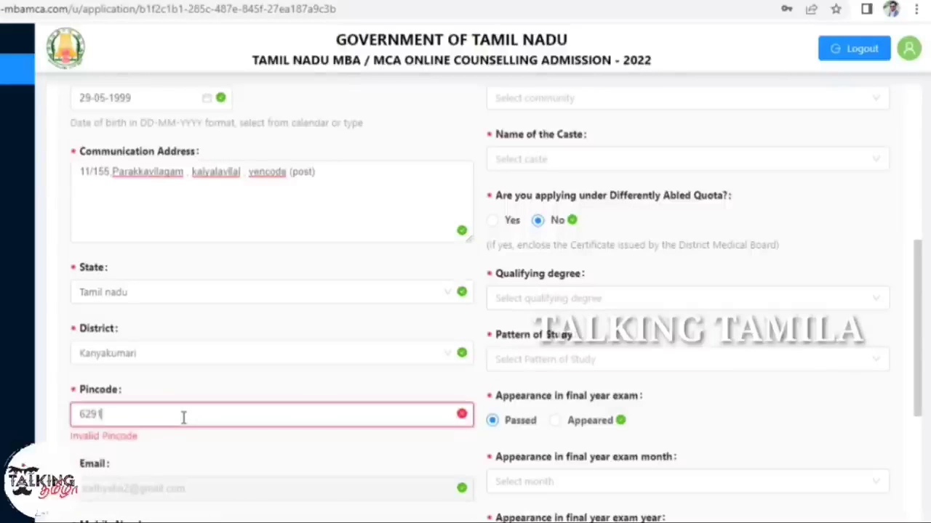
pyautogui.write('71')
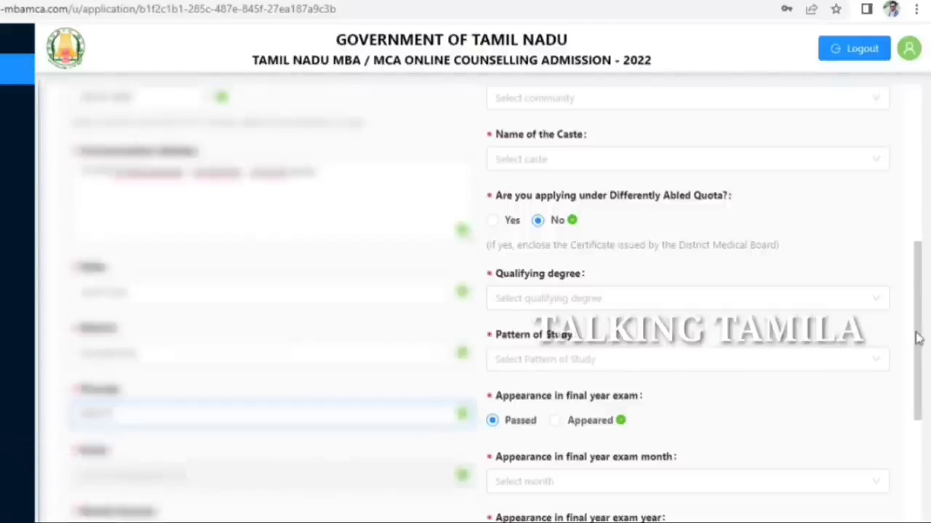
pyautogui.moveTo(917, 339); pyautogui.dragTo(922, 476)
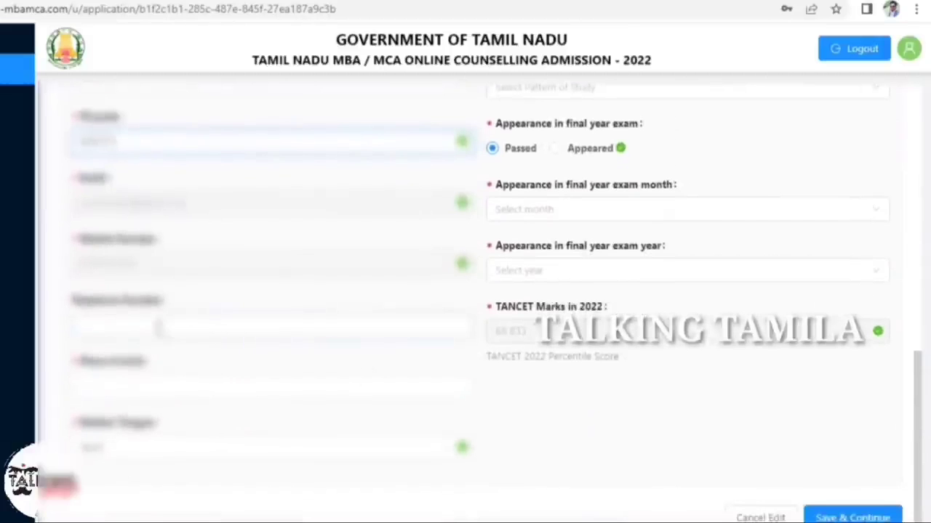
# Enter Kanyakumari as the place of birth, with a capital K.
pyautogui.click(152, 387)
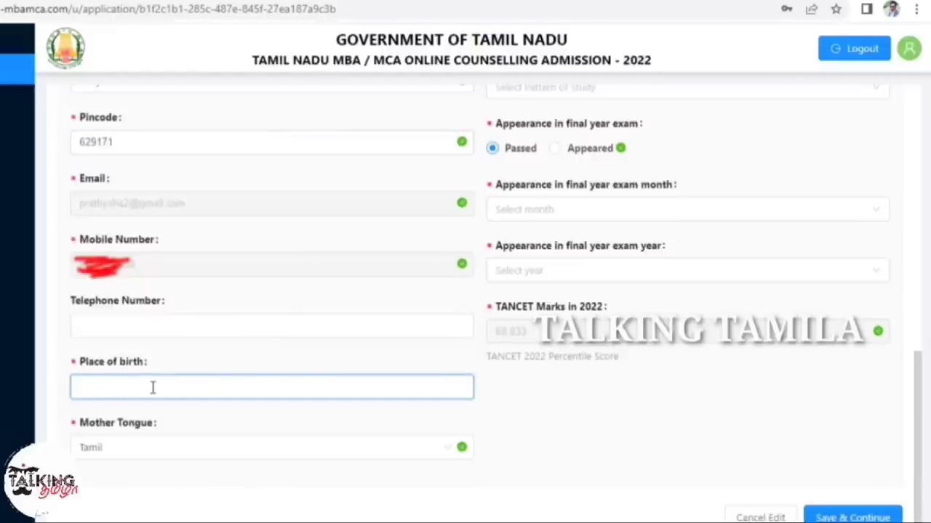
pyautogui.write('K')
pyautogui.write('ar')
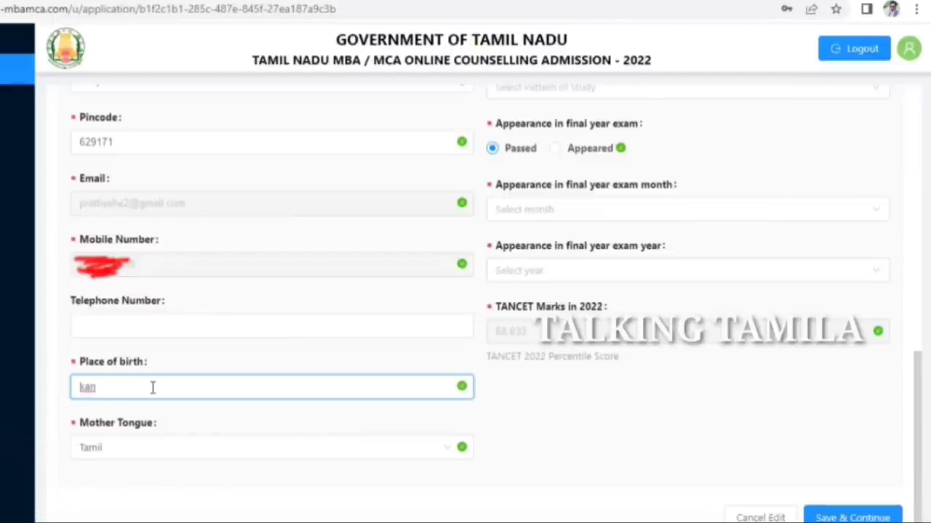
pyautogui.write('yakuma')
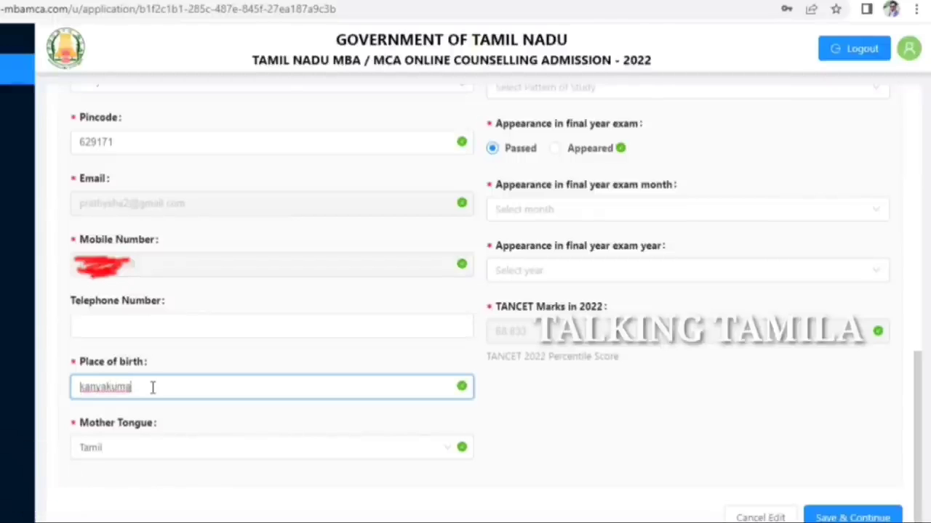
pyautogui.write('ri')
pyautogui.click(87, 391)
pyautogui.press('BackSpace')
pyautogui.write('K')
# Set religion to Christian and community to BC.
pyautogui.moveTo(919, 403); pyautogui.dragTo(914, 182)
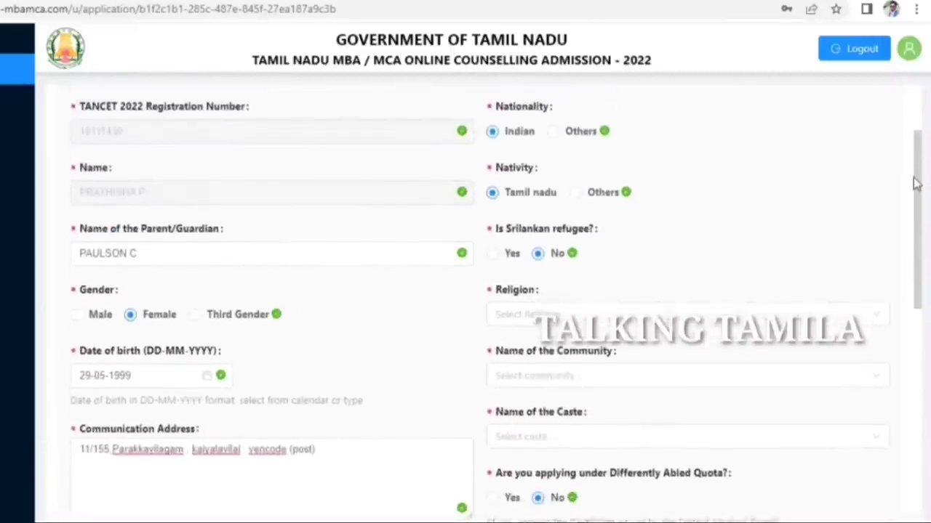
pyautogui.click(664, 313)
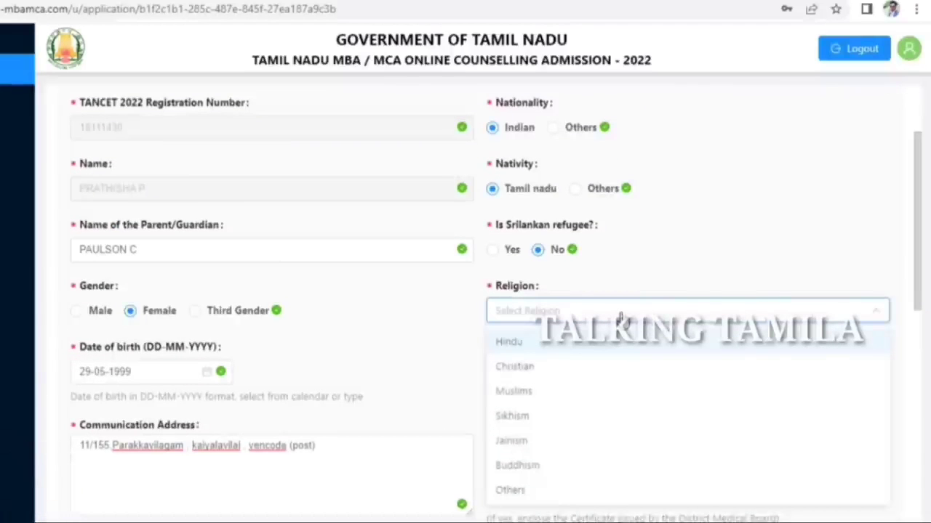
pyautogui.click(590, 369)
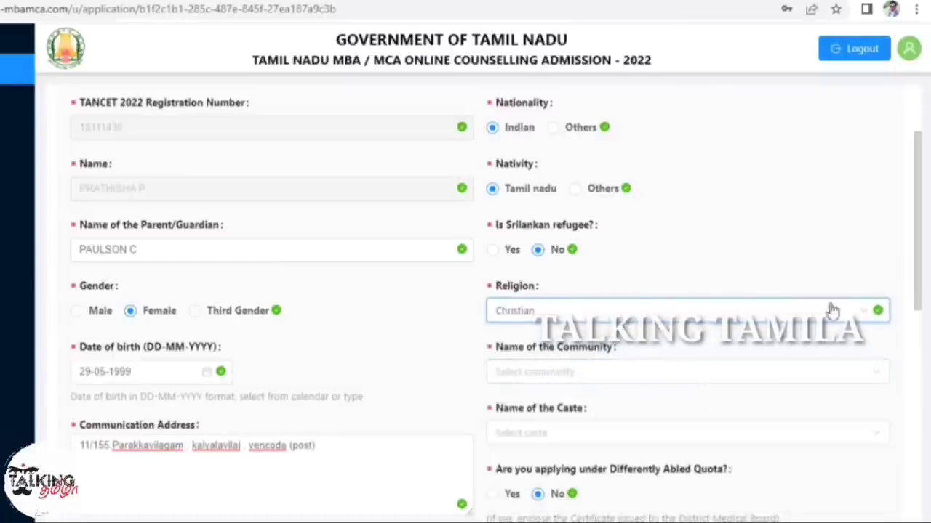
pyautogui.moveTo(919, 266); pyautogui.dragTo(924, 328)
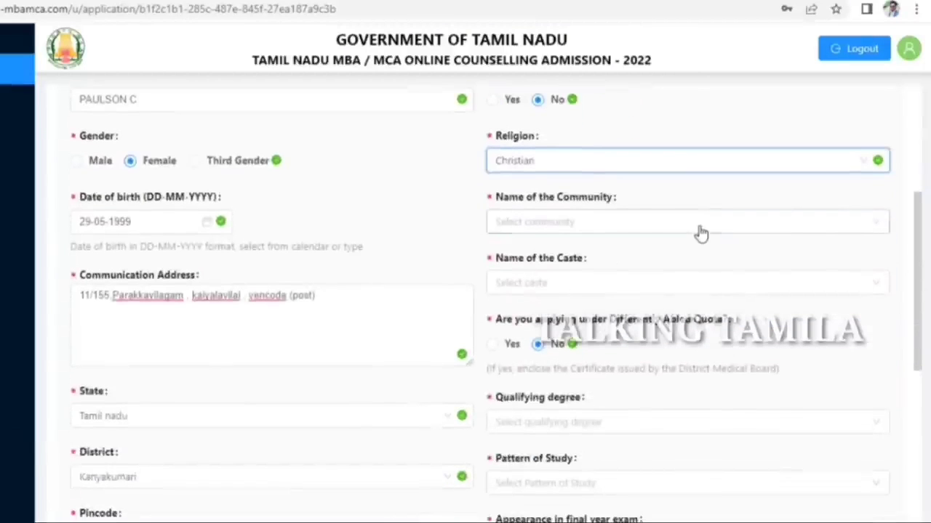
pyautogui.click(671, 228)
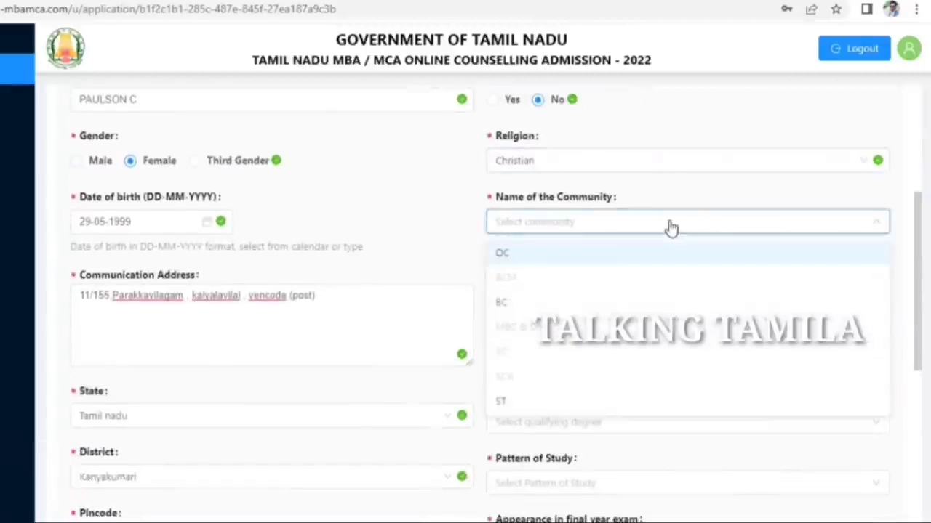
pyautogui.click(623, 305)
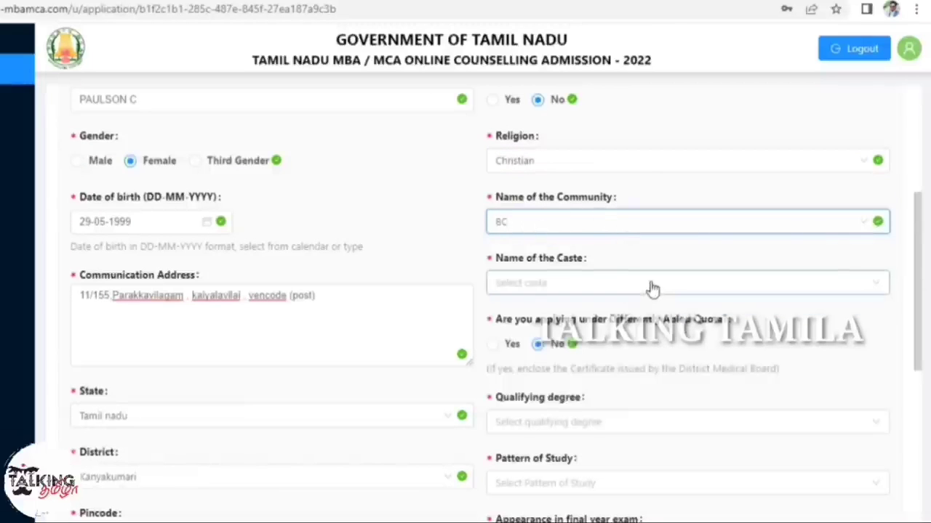
# Search 'nada' and select Nadar, Shanar and Gramani as the caste.
pyautogui.click(651, 285)
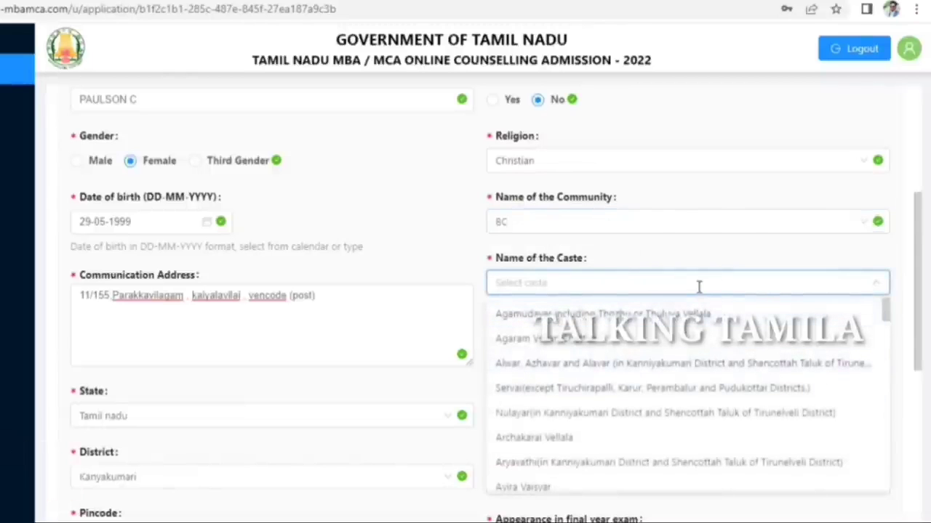
pyautogui.write('nada')
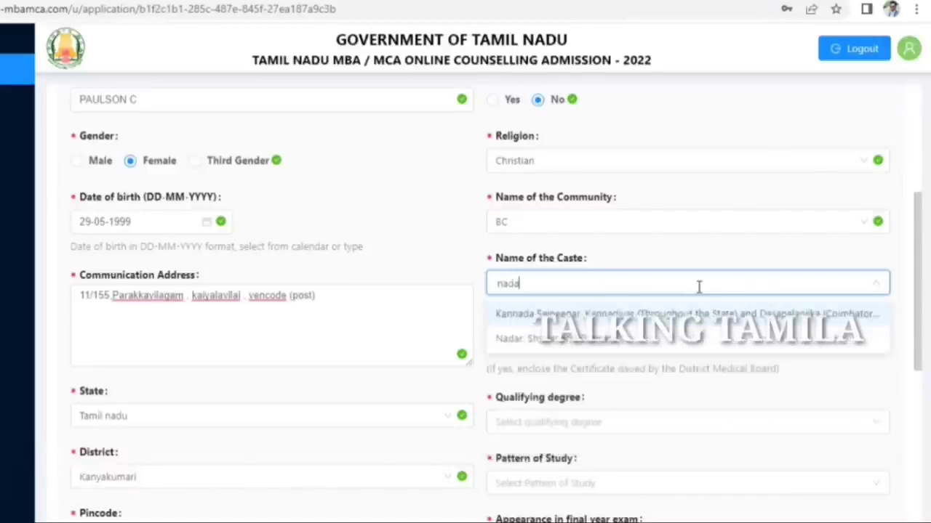
pyautogui.click(629, 342)
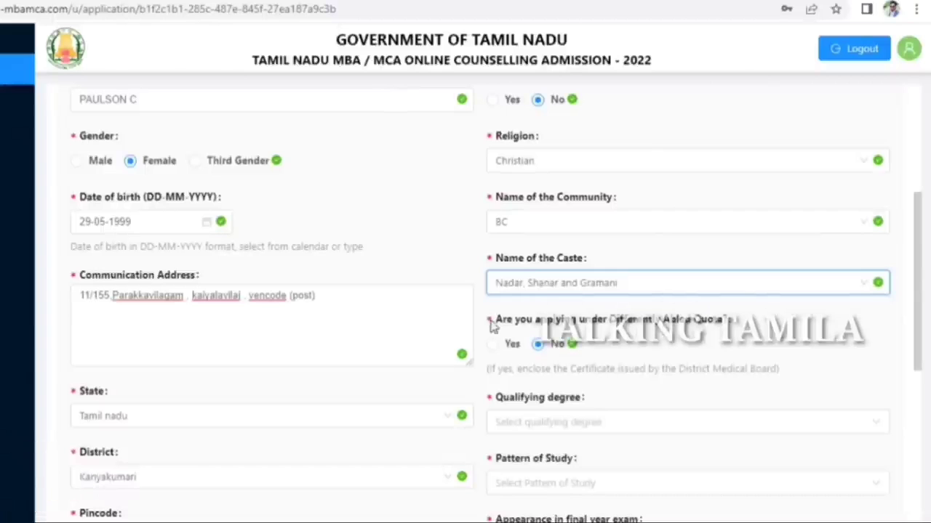
# Answer No to the Differently Abled Quota question.
pyautogui.click(493, 345)
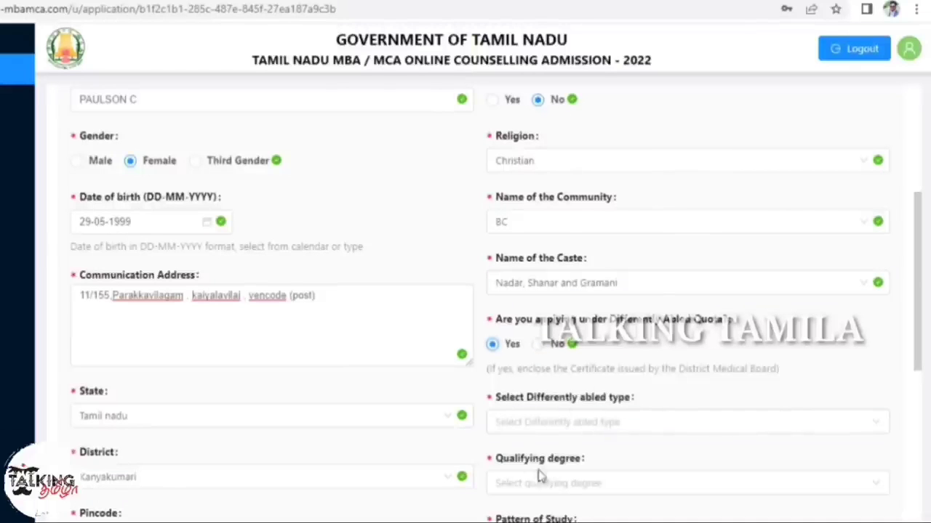
pyautogui.click(539, 345)
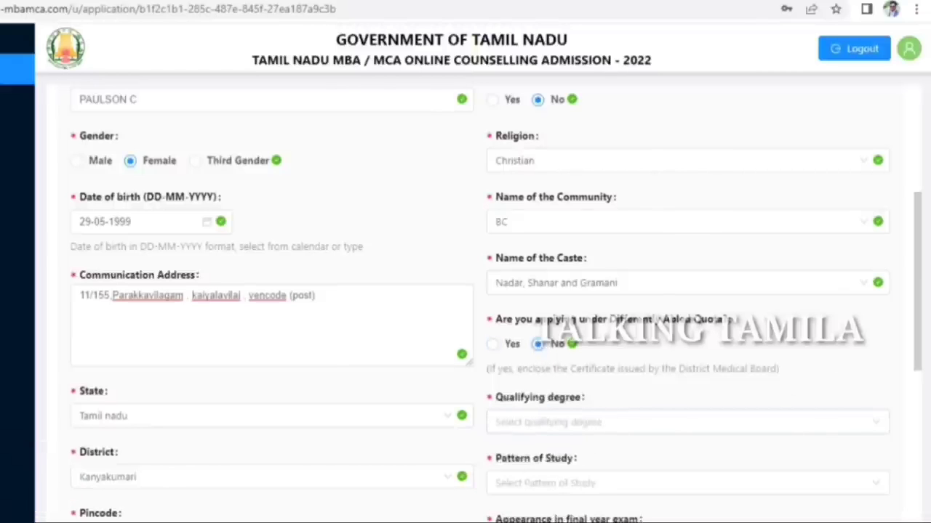
pyautogui.moveTo(915, 301); pyautogui.dragTo(923, 400)
pyautogui.click(658, 190)
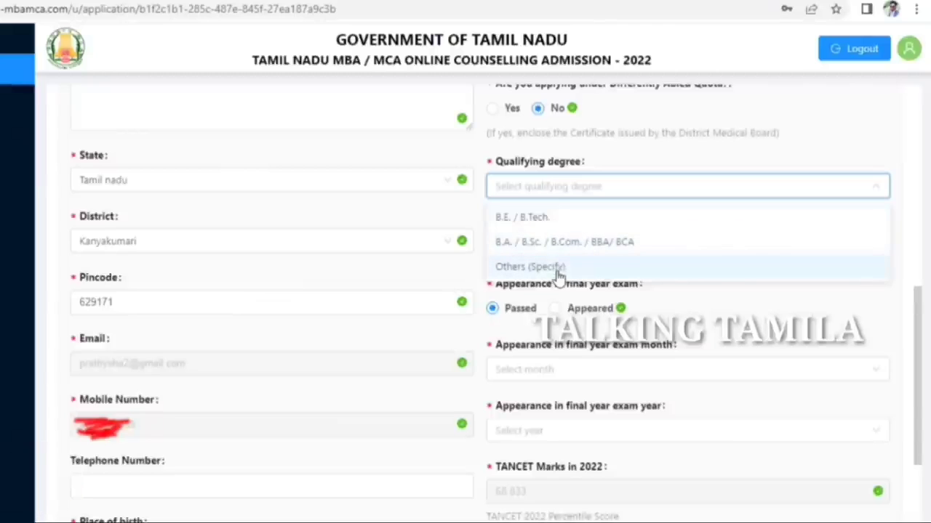
# Choose B.A. / B.Sc. / B.Com. / BBA/ BCA as qualifying degree with the (10 + 2 + 3) pattern.
pyautogui.click(590, 244)
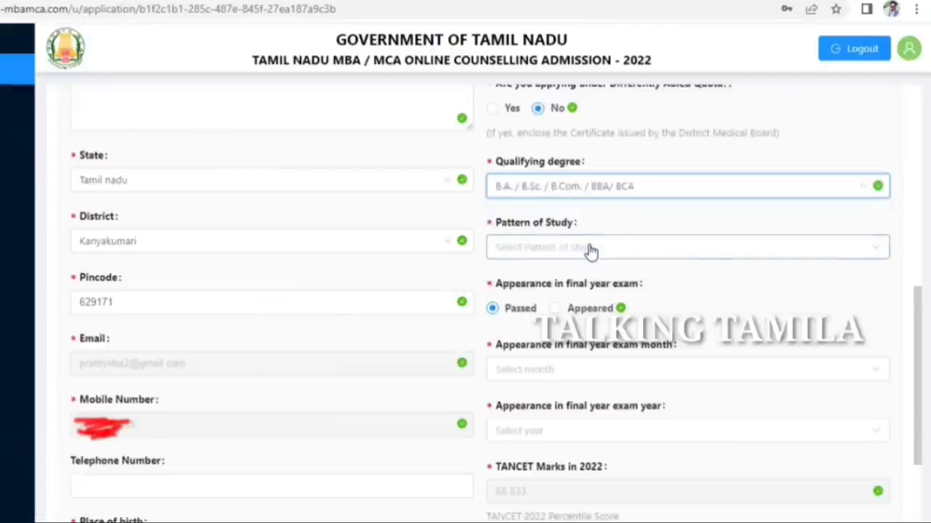
pyautogui.click(531, 250)
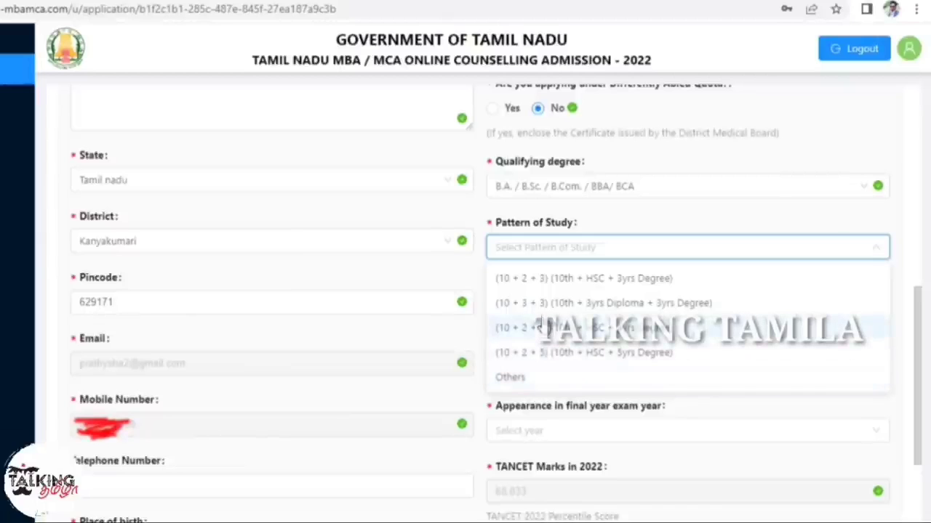
pyautogui.click(545, 280)
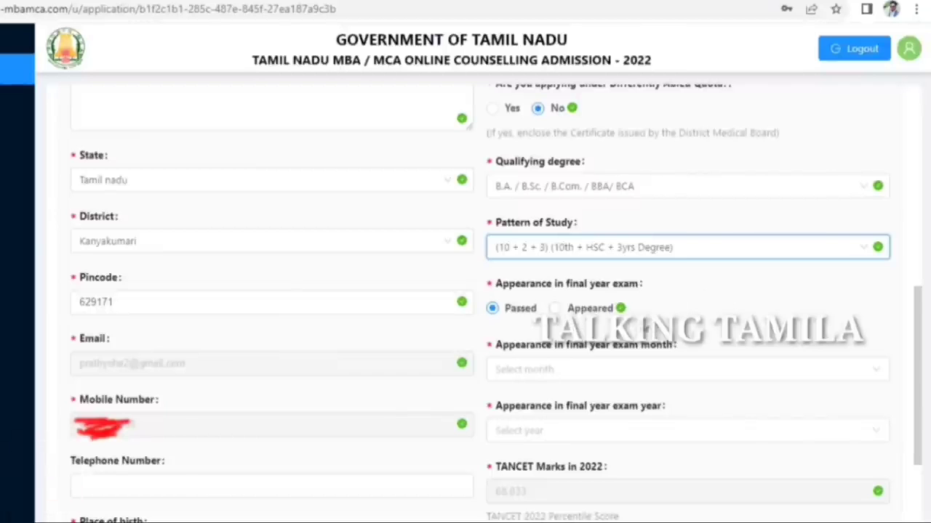
pyautogui.scroll(-2, 920, 376)
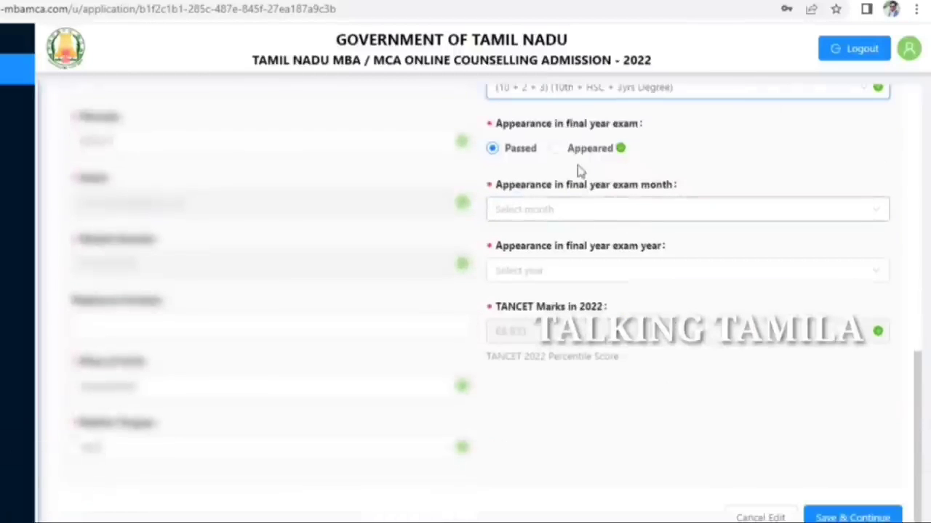
# Mark the final year exam Passed, with exam month April and exam year 2020.
pyautogui.click(557, 153)
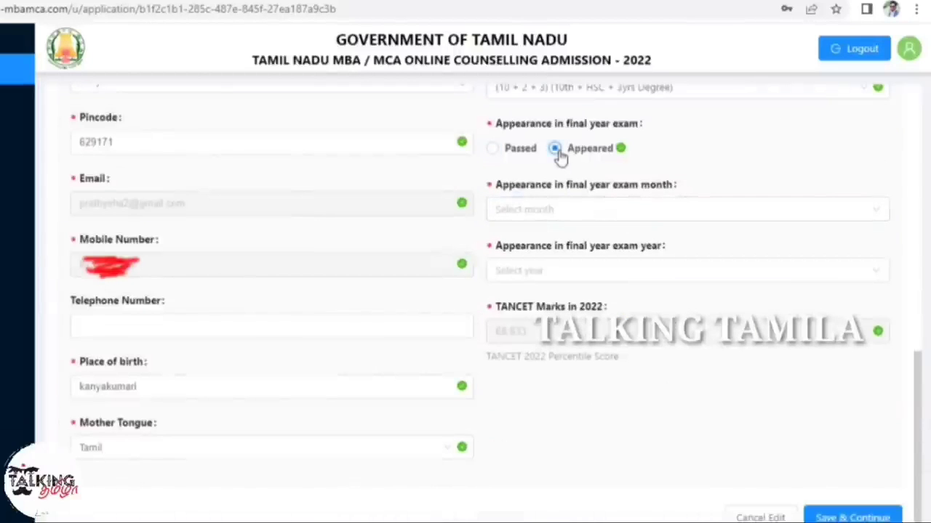
pyautogui.click(499, 154)
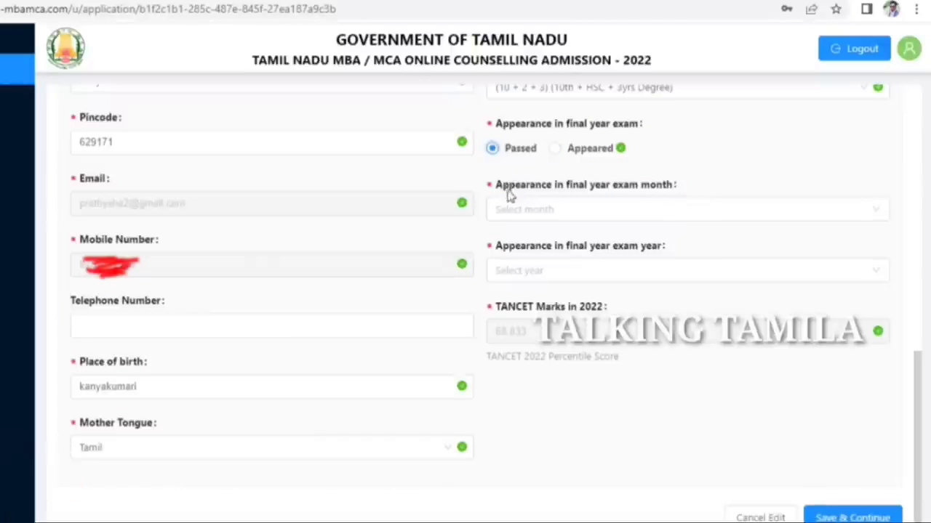
pyautogui.click(577, 208)
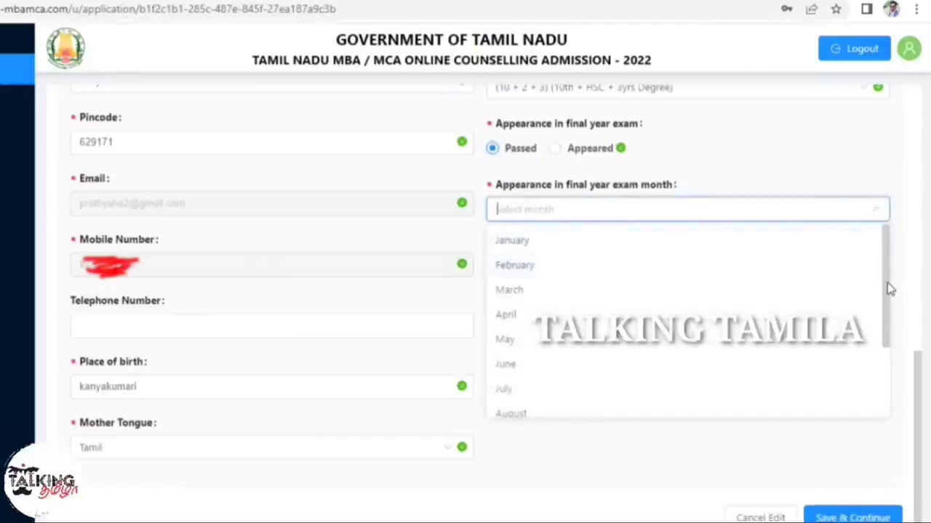
pyautogui.moveTo(890, 289); pyautogui.dragTo(889, 344)
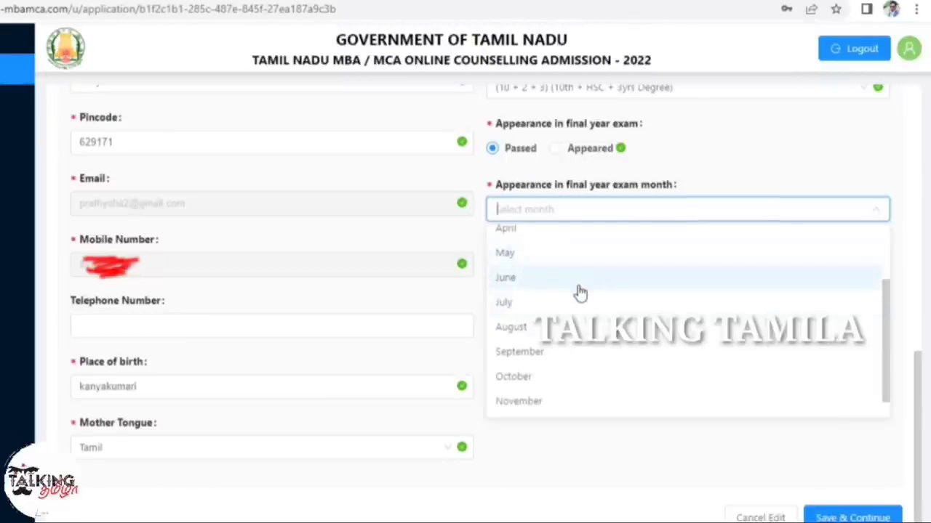
pyautogui.click(555, 238)
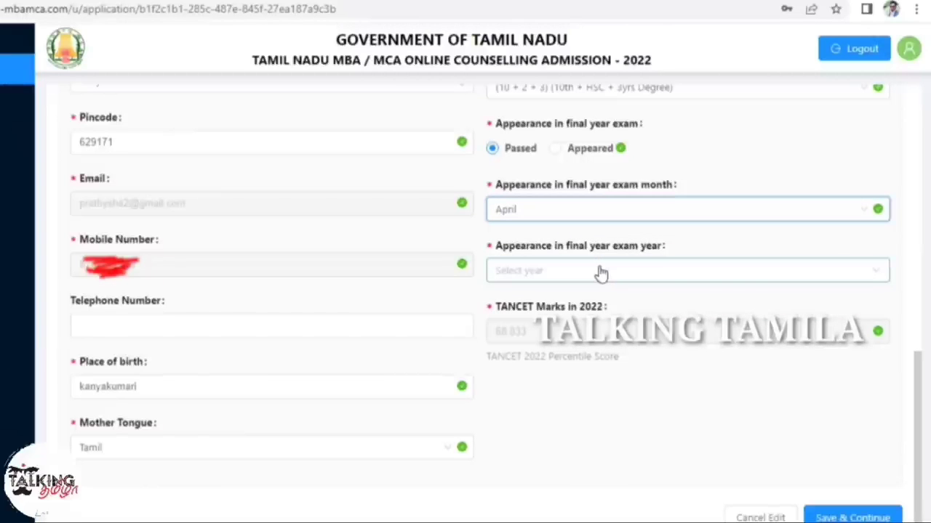
pyautogui.click(875, 275)
pyautogui.moveTo(890, 308); pyautogui.dragTo(911, 462)
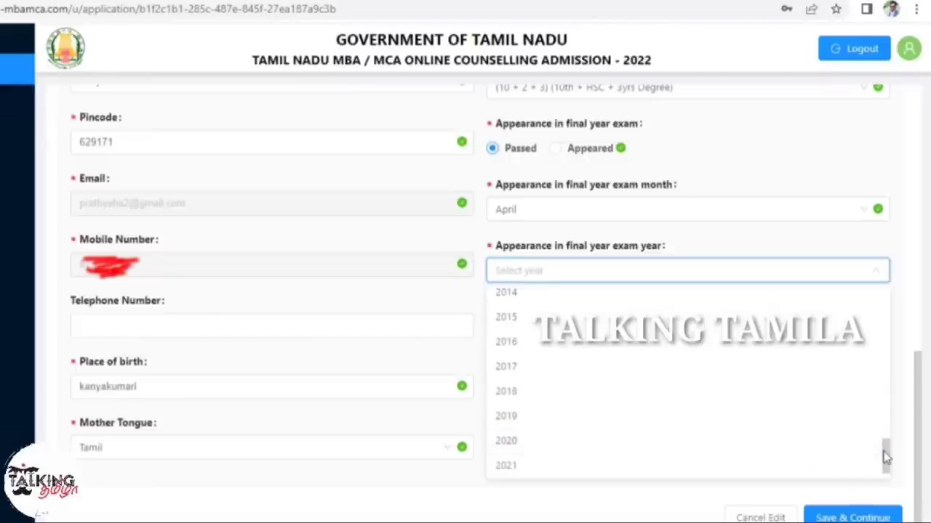
pyautogui.scroll(-1, 884, 460)
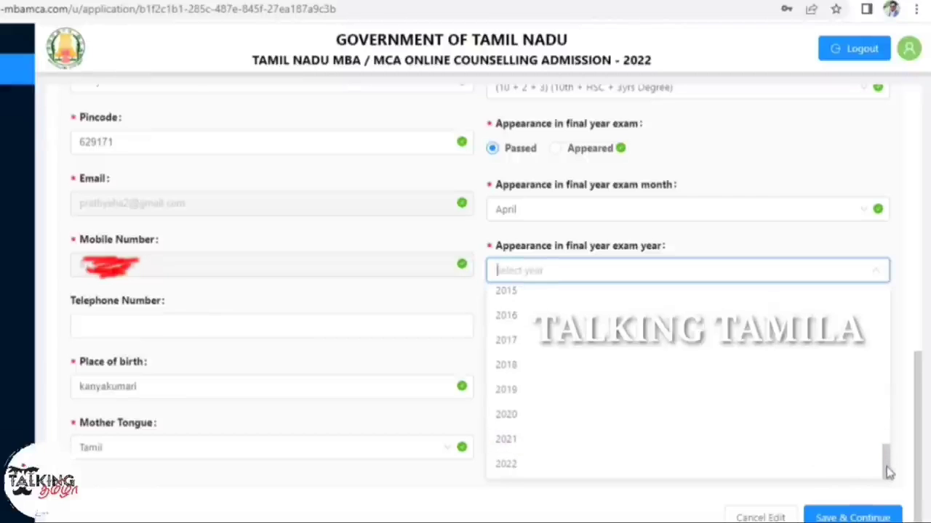
pyautogui.click(653, 414)
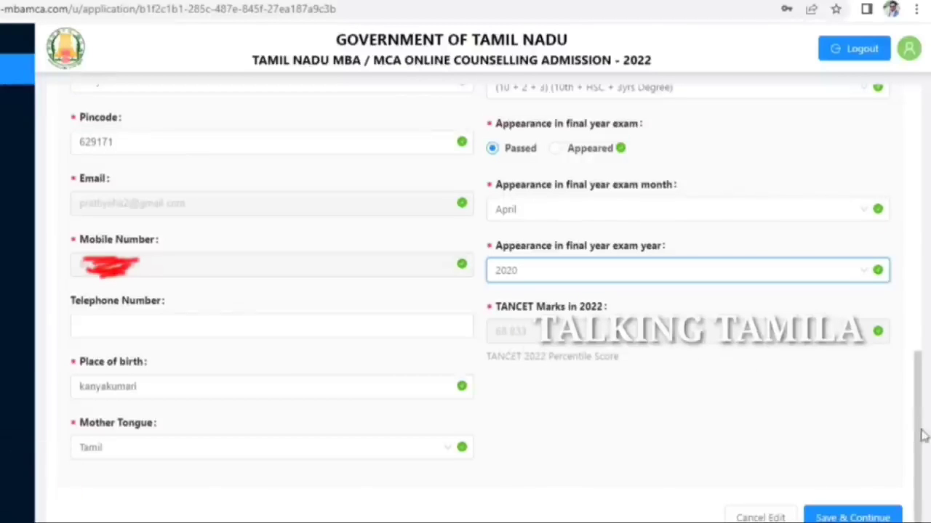
# Save & Continue the personal information form to reach step 2.
pyautogui.moveTo(917, 433); pyautogui.dragTo(921, 456)
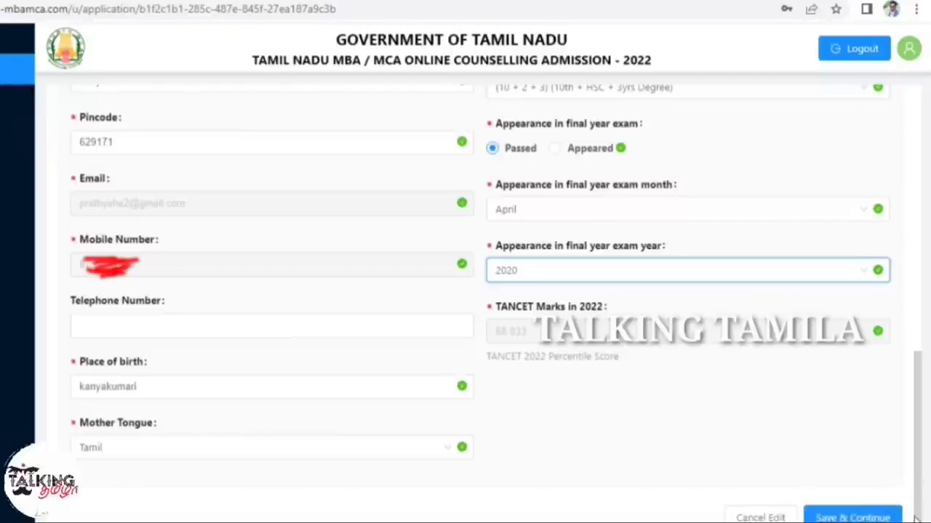
pyautogui.click(856, 517)
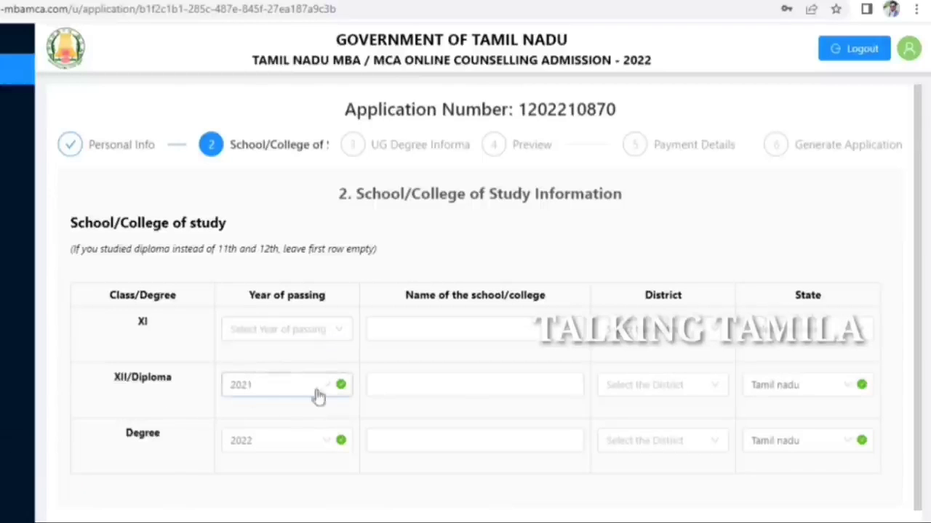
# Complete the XI, XII and degree rows (2016, 2017, 2020, Kanyakumari) and Save & Continue.
pyautogui.click(491, 381)
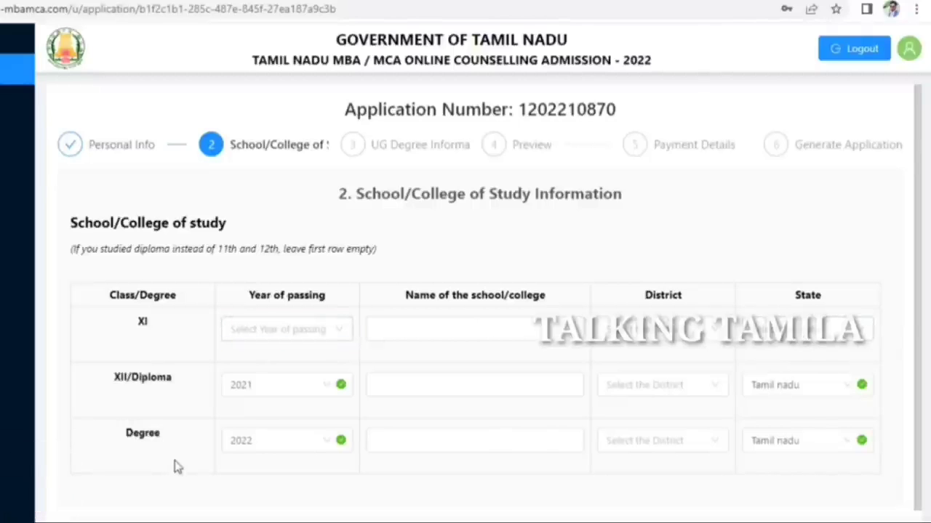
pyautogui.scroll(-1, 921, 388)
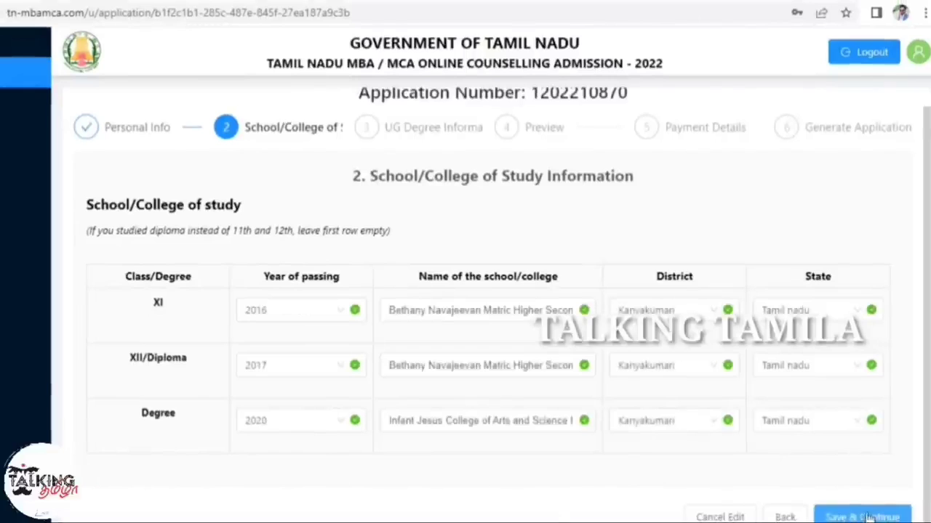
pyautogui.click(865, 516)
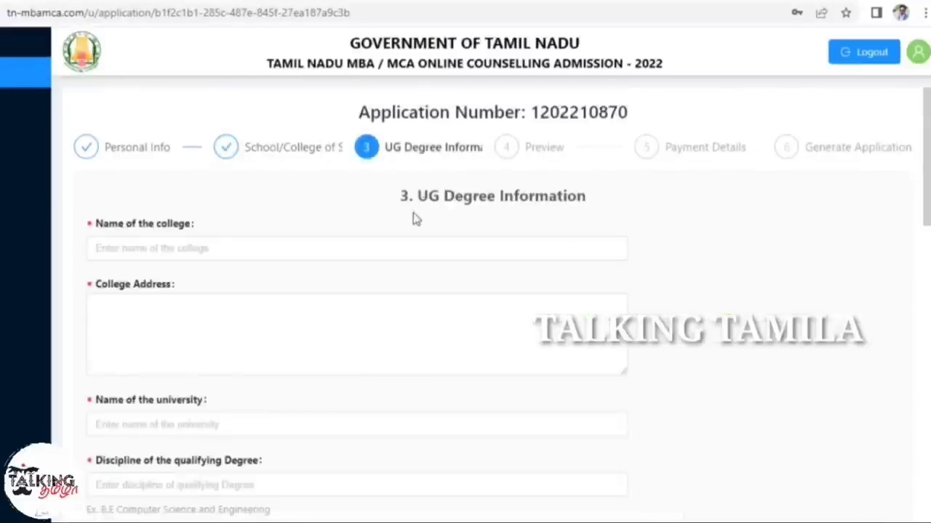
# Enter 'Infant Jesus College of Arts and Science for Women' as the name of the college.
pyautogui.click(399, 249)
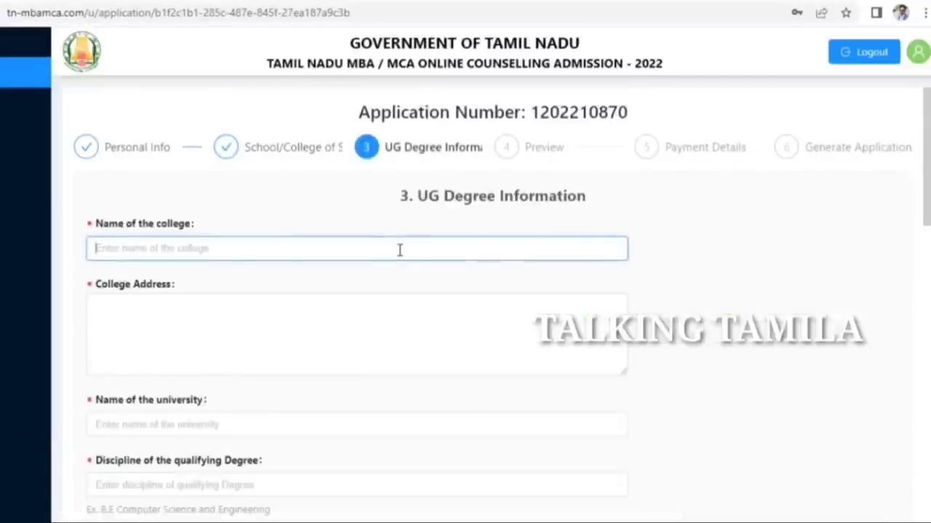
pyautogui.write('I')
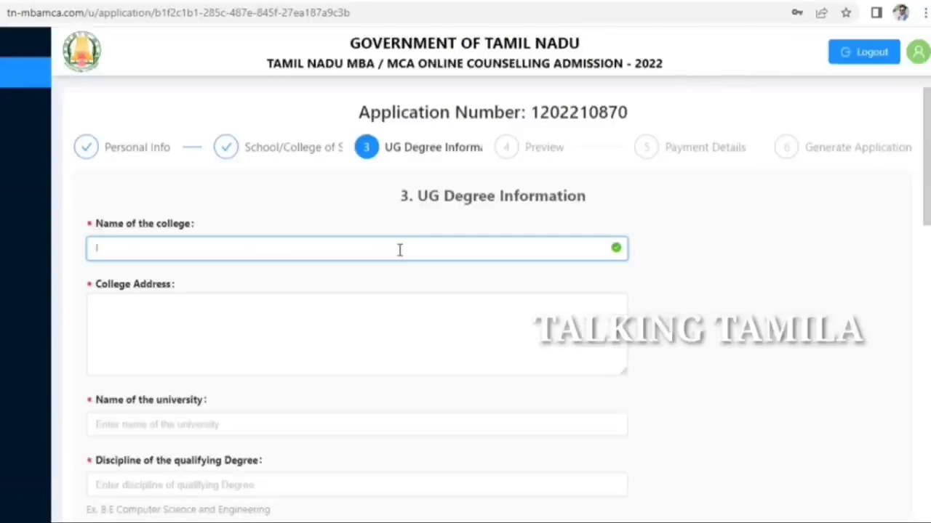
pyautogui.write('nfant')
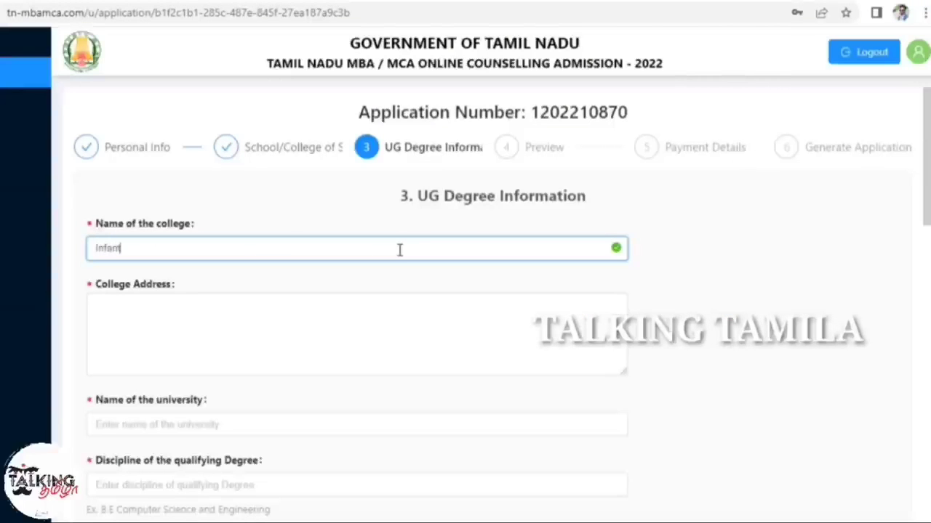
pyautogui.write(' Jesus')
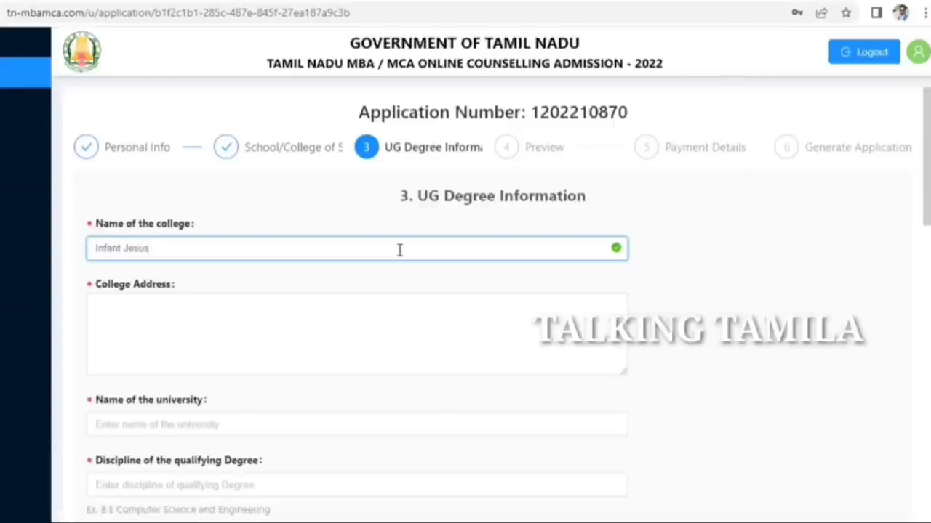
pyautogui.write(' College ')
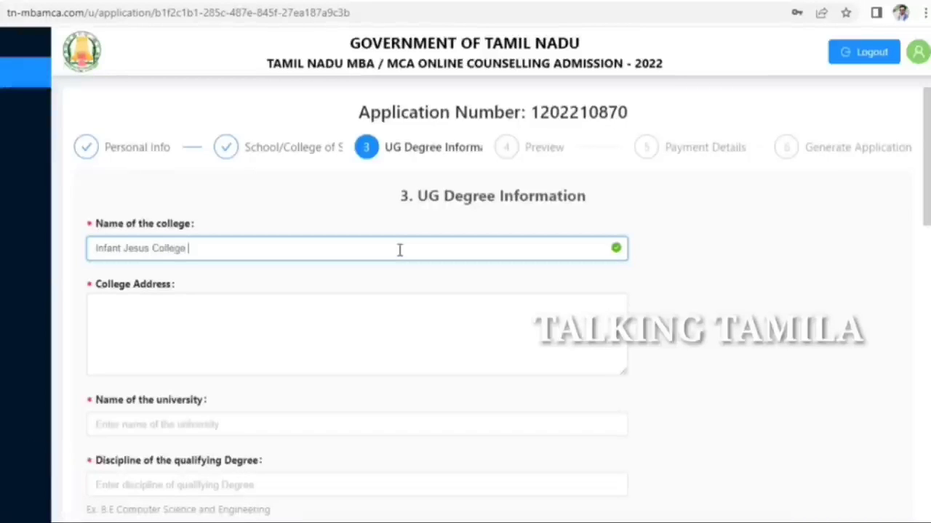
pyautogui.write('of Arts')
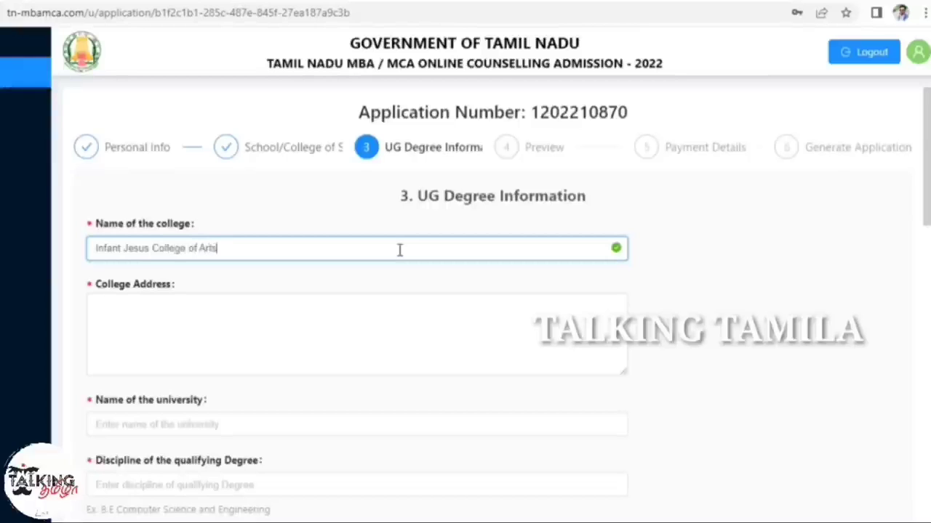
pyautogui.write(' and Science ')
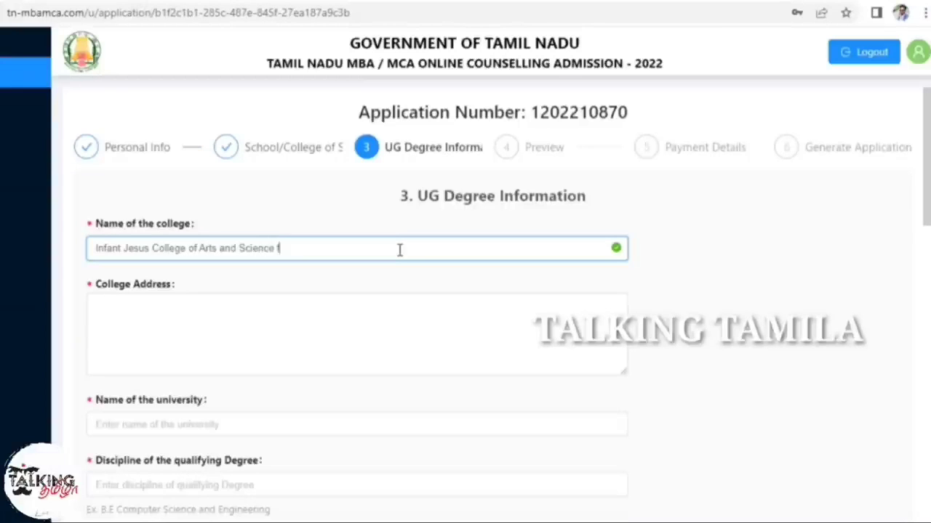
pyautogui.write('for Women')
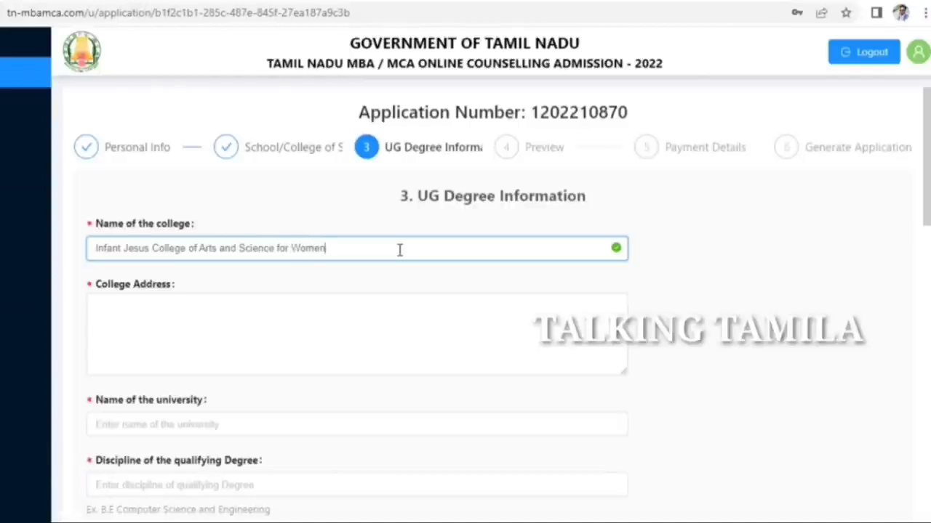
pyautogui.click(364, 305)
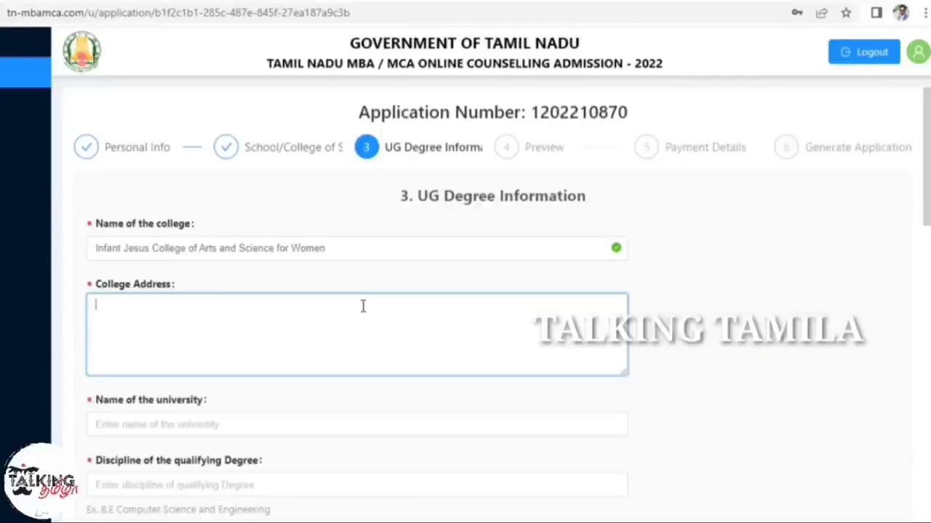
# Enter the college address 'Mulagumoodu' with a second line 'Kanyakumari - 629167', fixing capitalisation.
pyautogui.write('ma')
pyautogui.press('BackSpace')
pyautogui.write('ul')
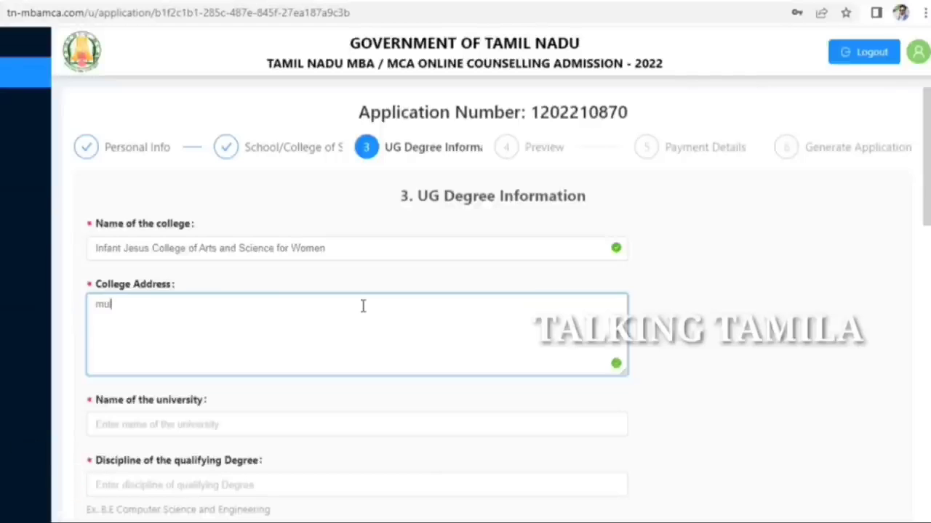
pyautogui.write('agu')
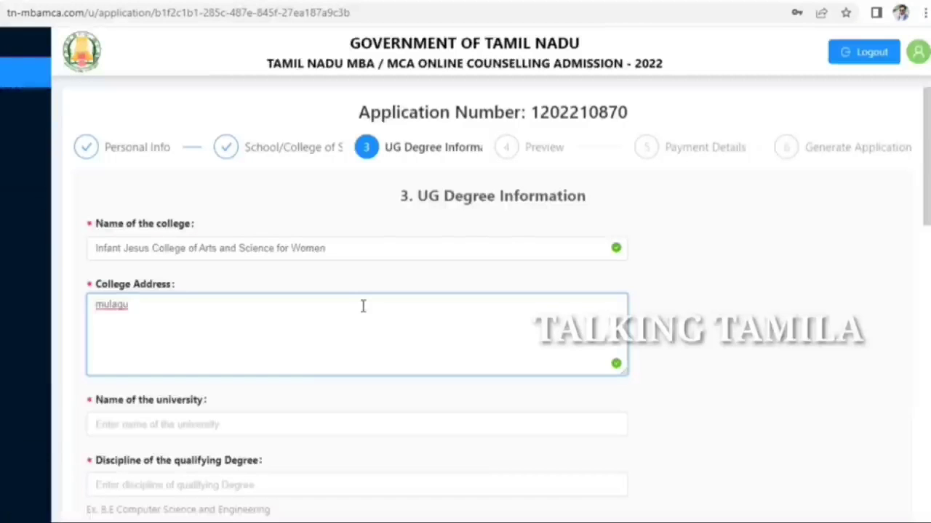
pyautogui.write('mood')
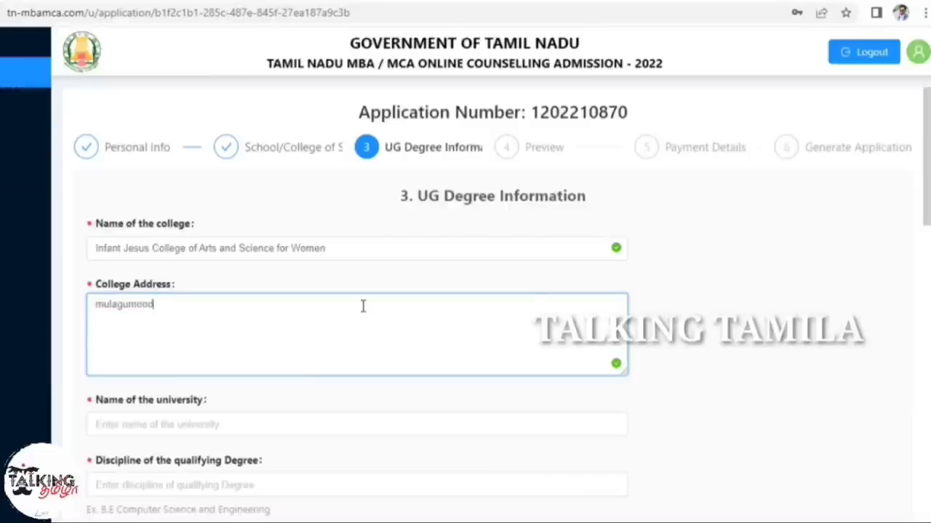
pyautogui.write('u')
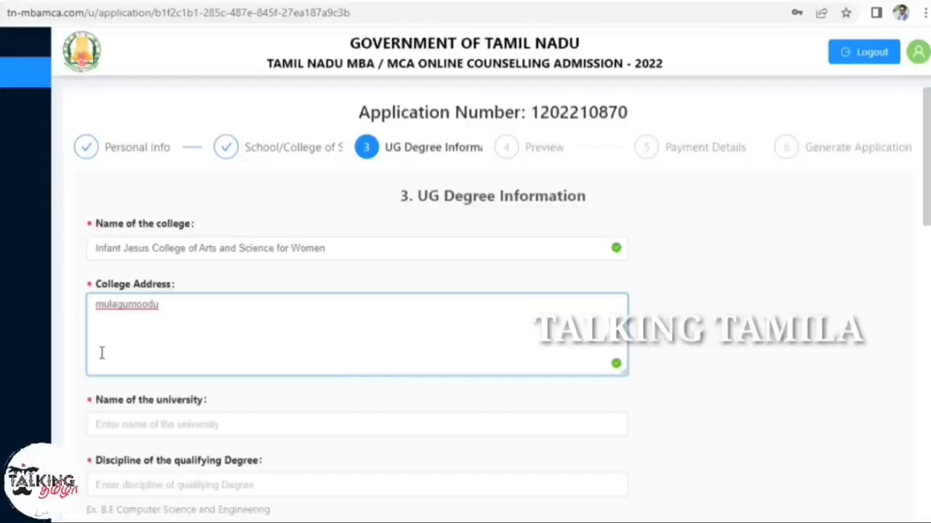
pyautogui.press('Return')
pyautogui.write('Kan')
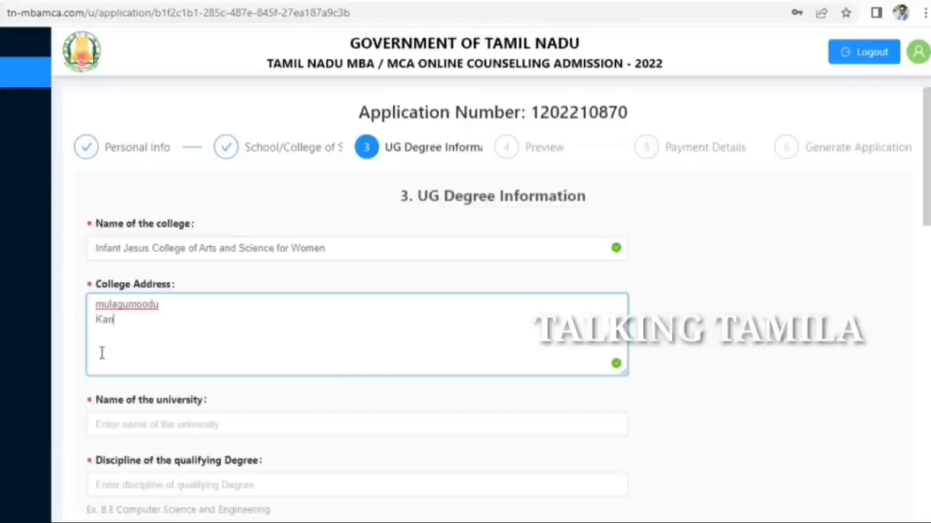
pyautogui.write('yakumai')
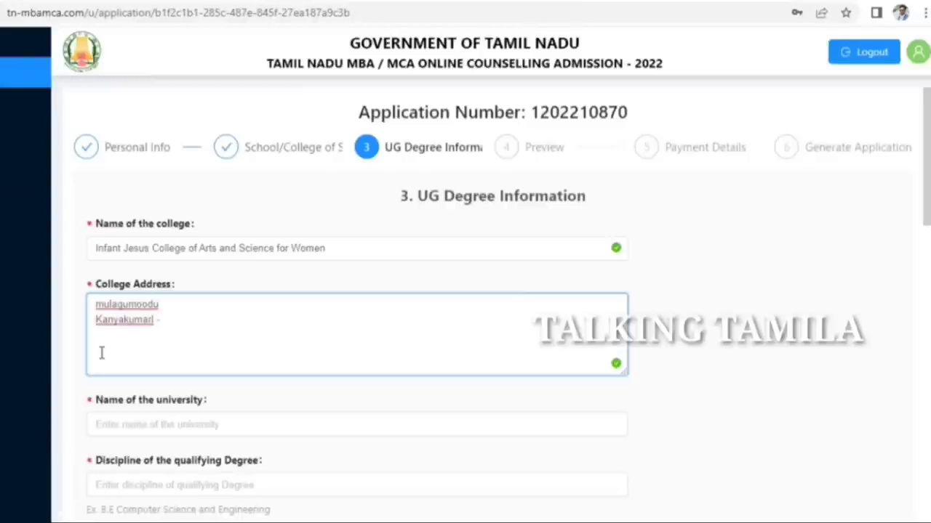
pyautogui.write('-62')
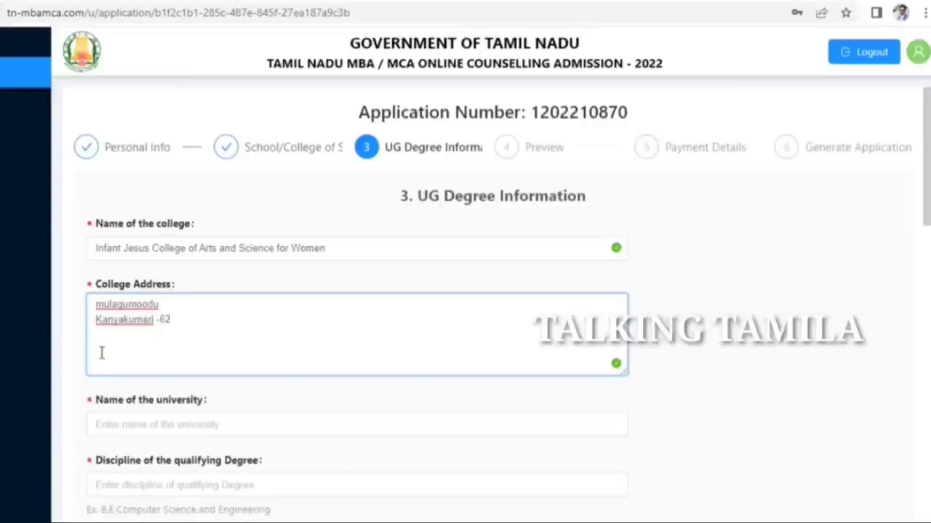
pyautogui.write('91')
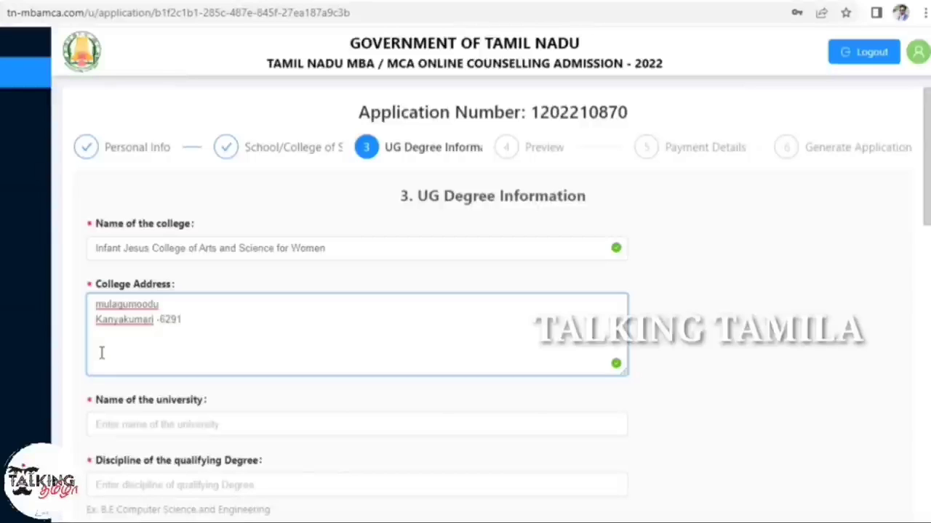
pyautogui.write('67')
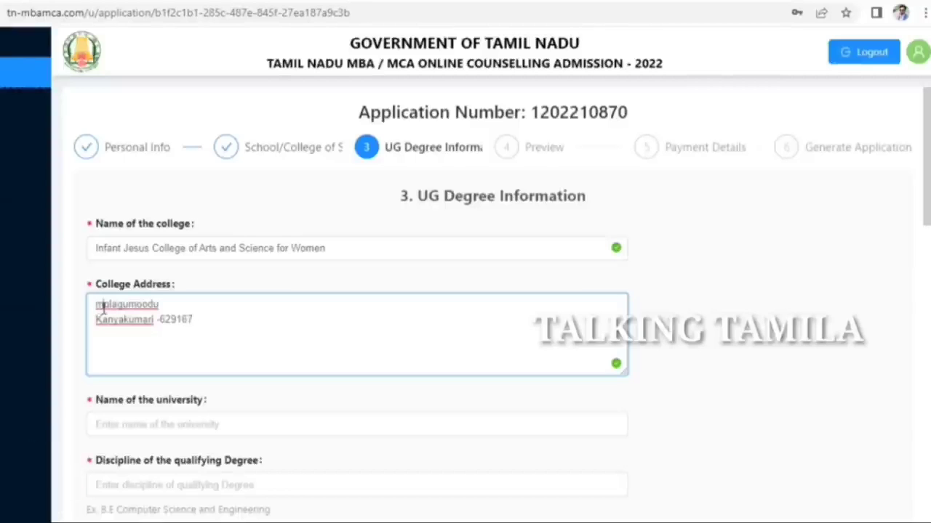
pyautogui.click(103, 306)
pyautogui.press('BackSpace')
pyautogui.write('M')
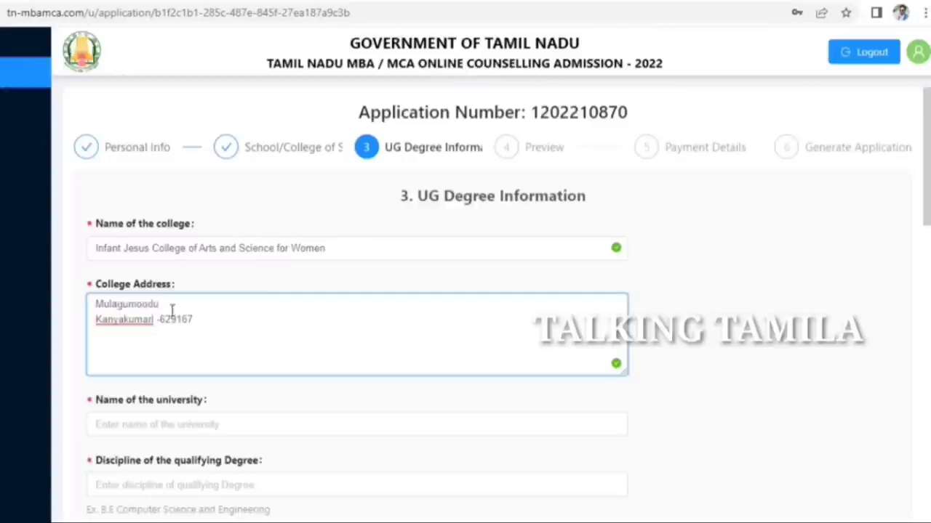
pyautogui.click(161, 322)
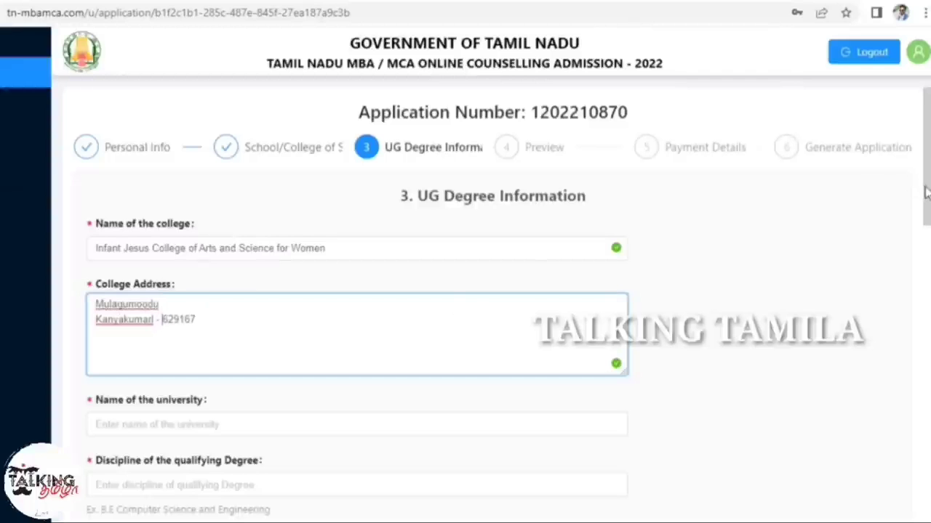
pyautogui.moveTo(928, 187); pyautogui.dragTo(930, 246)
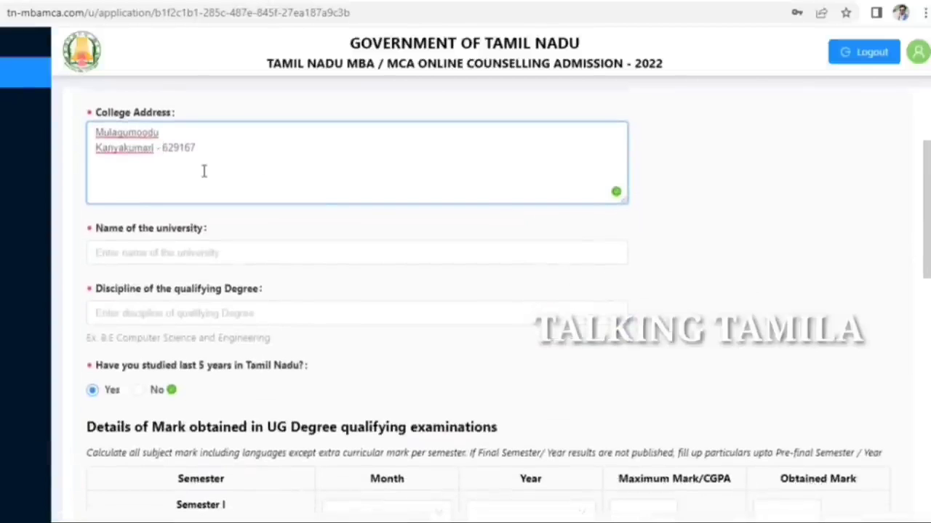
# Enter Manonmaniyam Sundaranar University as the university.
pyautogui.click(203, 251)
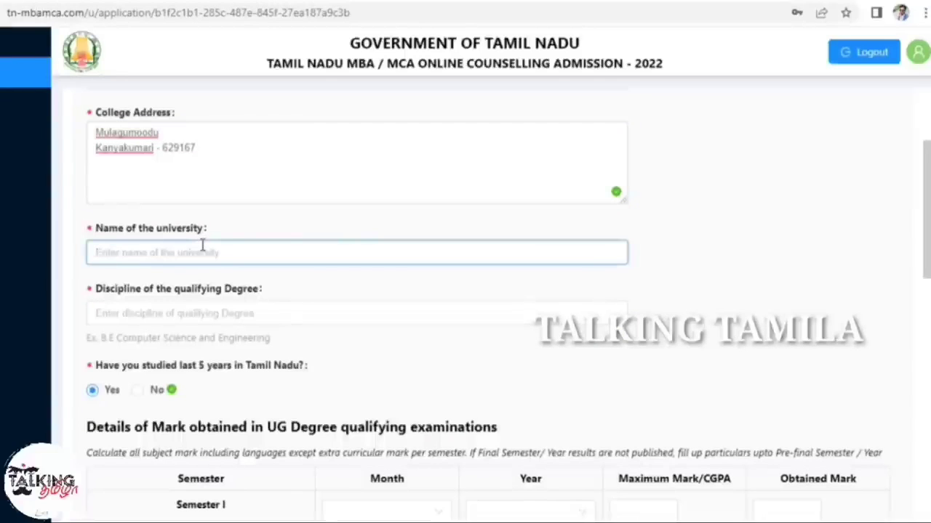
pyautogui.write('Ma')
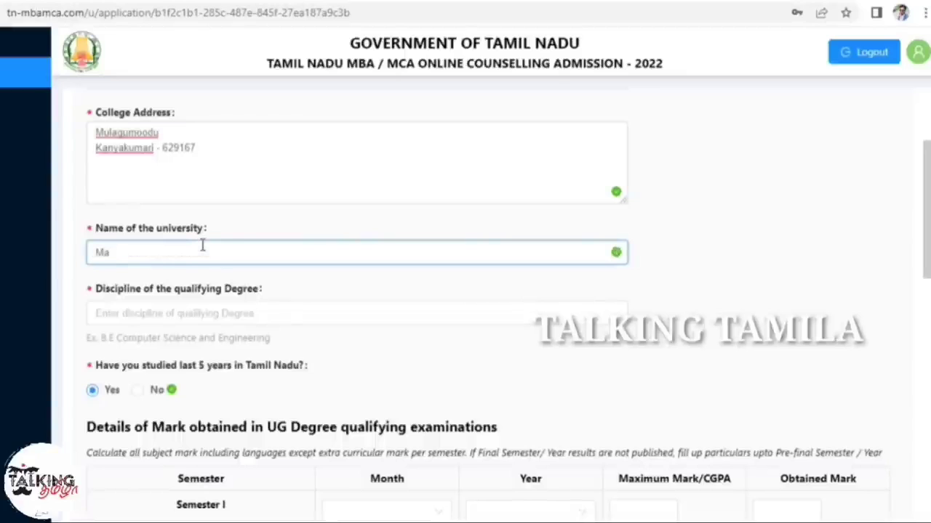
pyautogui.write('nonman')
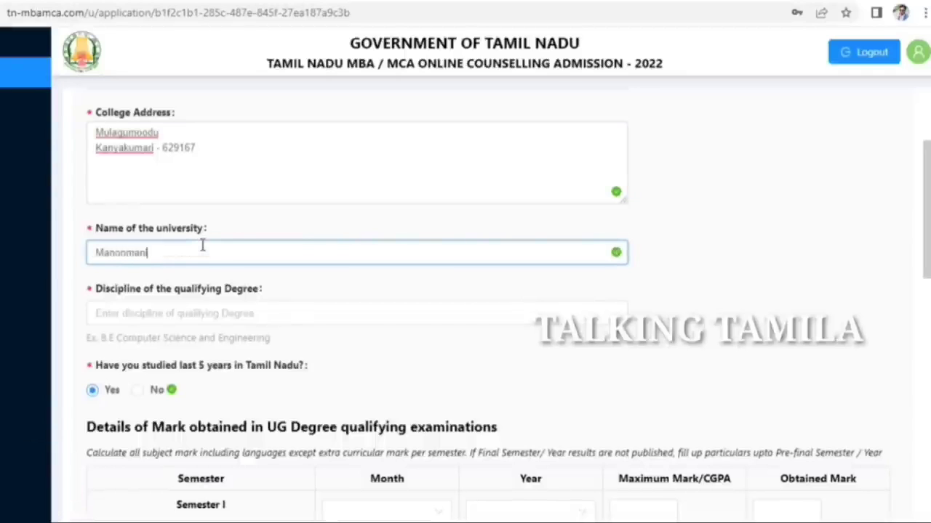
pyautogui.write('iyam S')
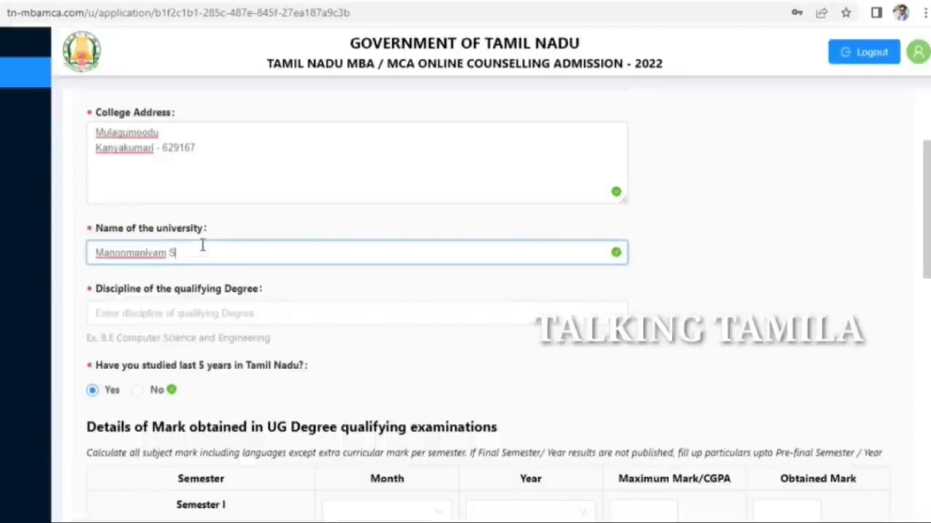
pyautogui.write('undarana')
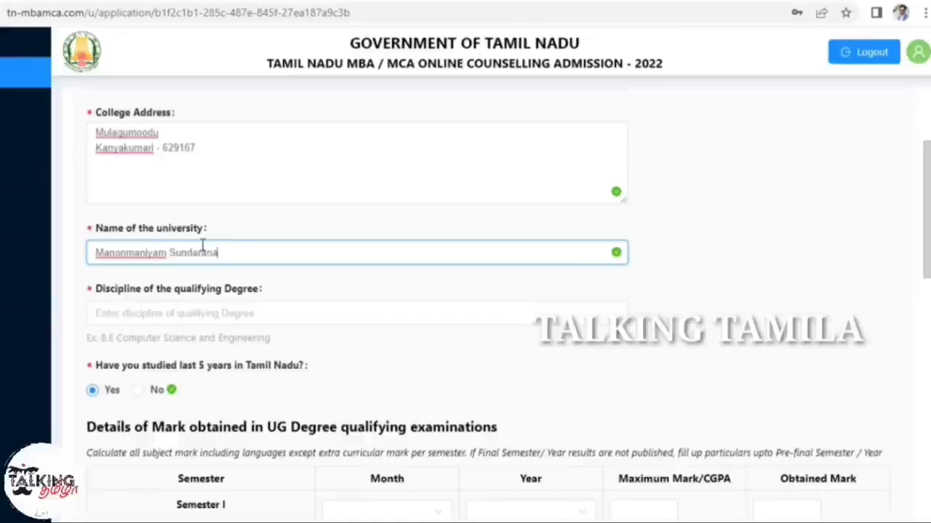
pyautogui.write('r University')
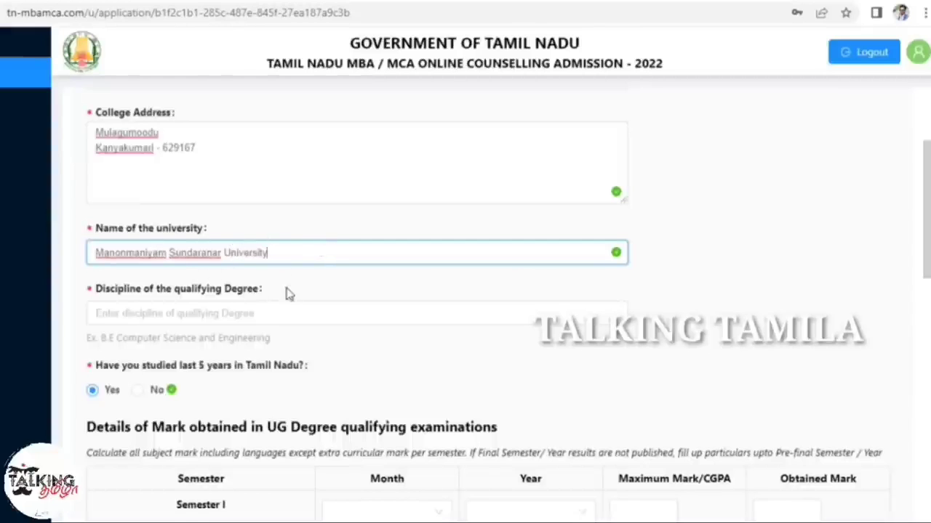
pyautogui.click(269, 313)
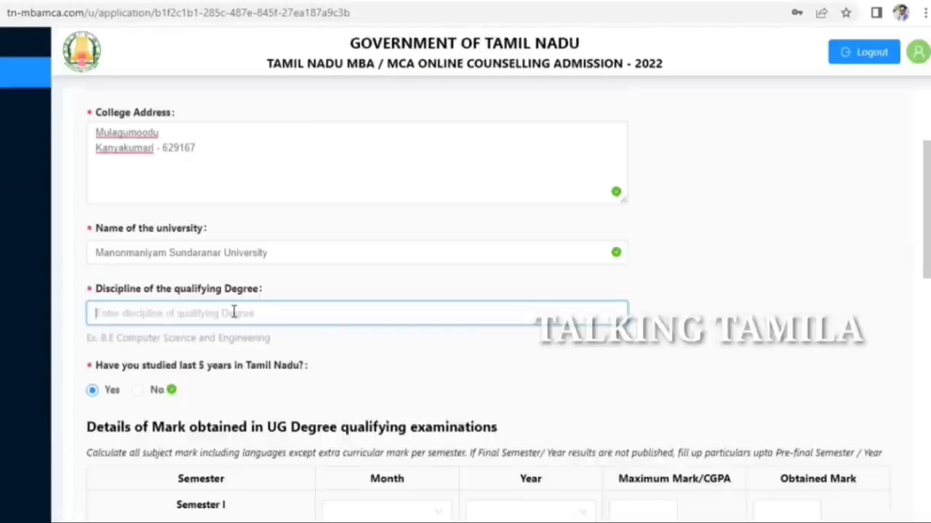
# Enter BSc Chemistry as the discipline and leave the Tamil Nadu studies answer at Yes.
pyautogui.write('B')
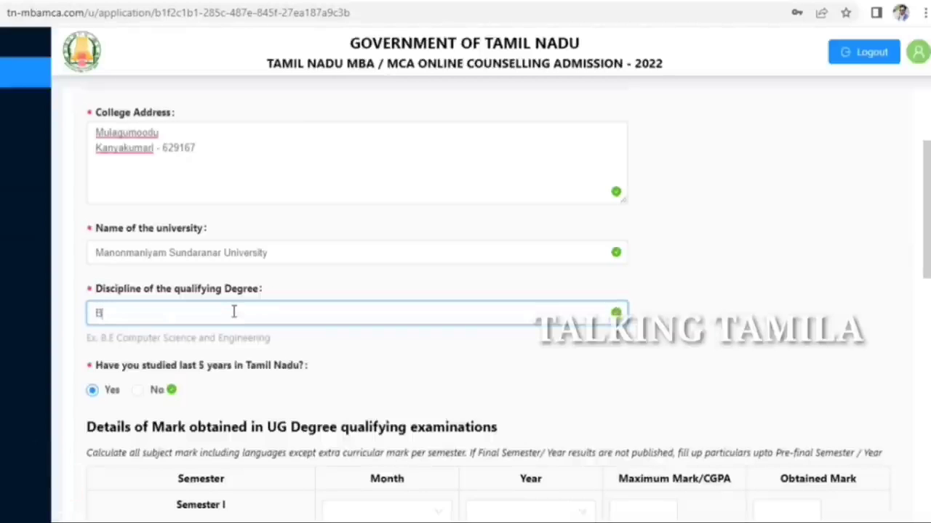
pyautogui.write('Sc')
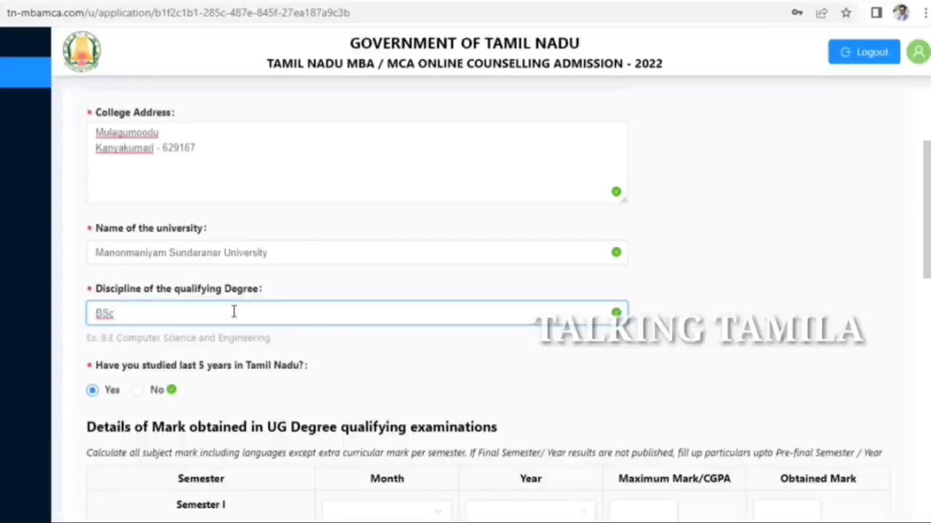
pyautogui.write('C')
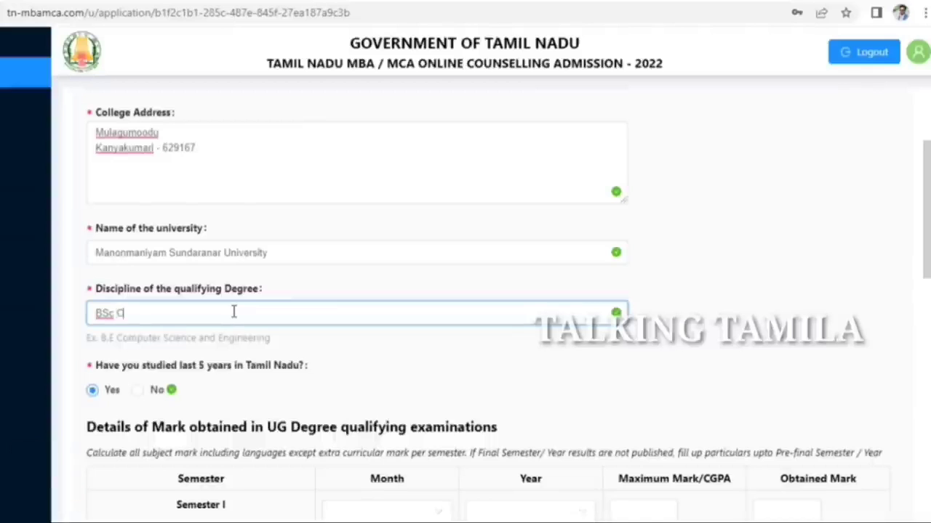
pyautogui.write('hemistry')
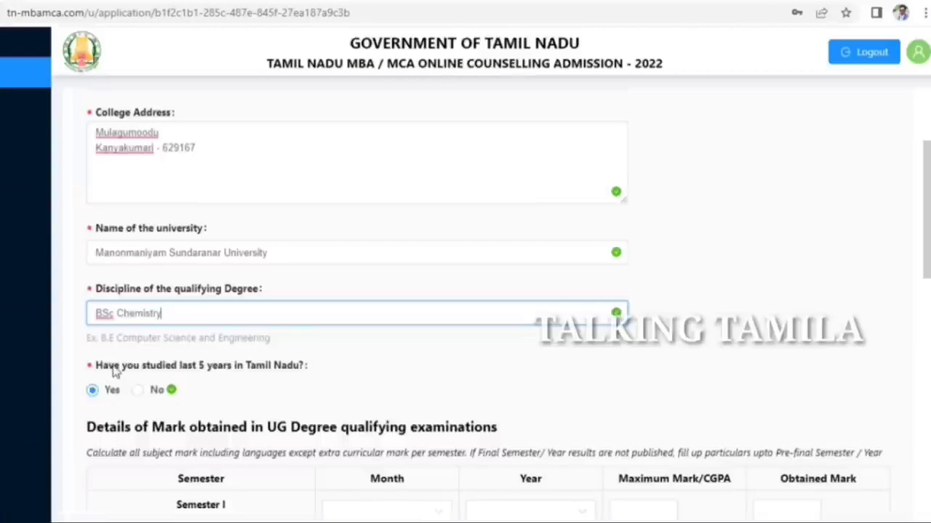
pyautogui.click(189, 369)
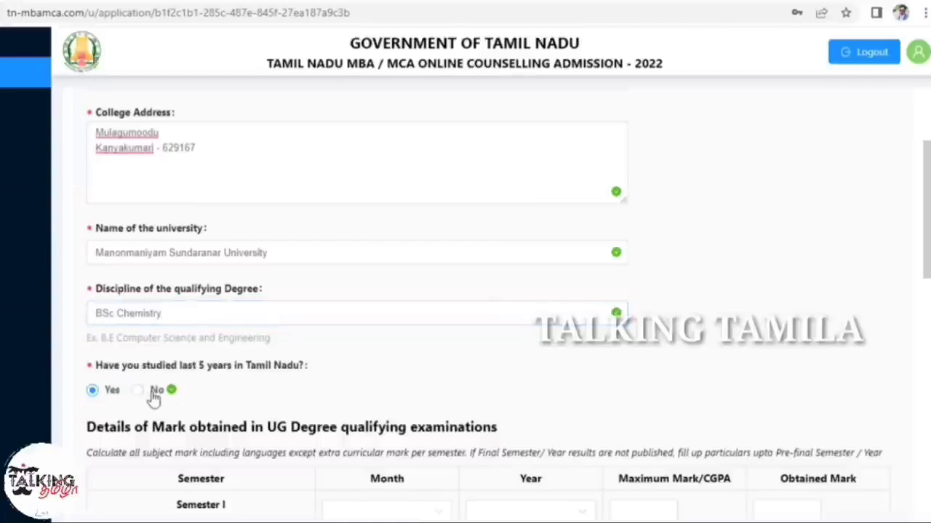
pyautogui.click(138, 391)
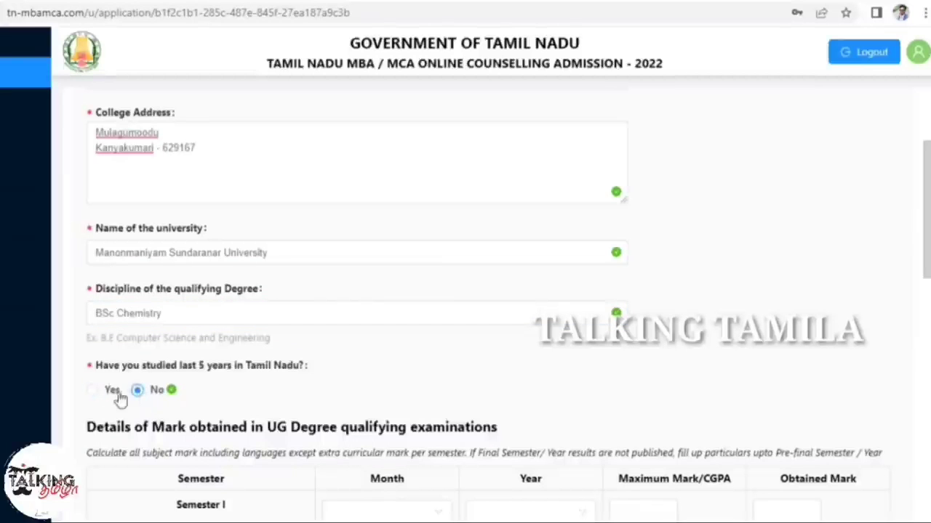
pyautogui.click(95, 392)
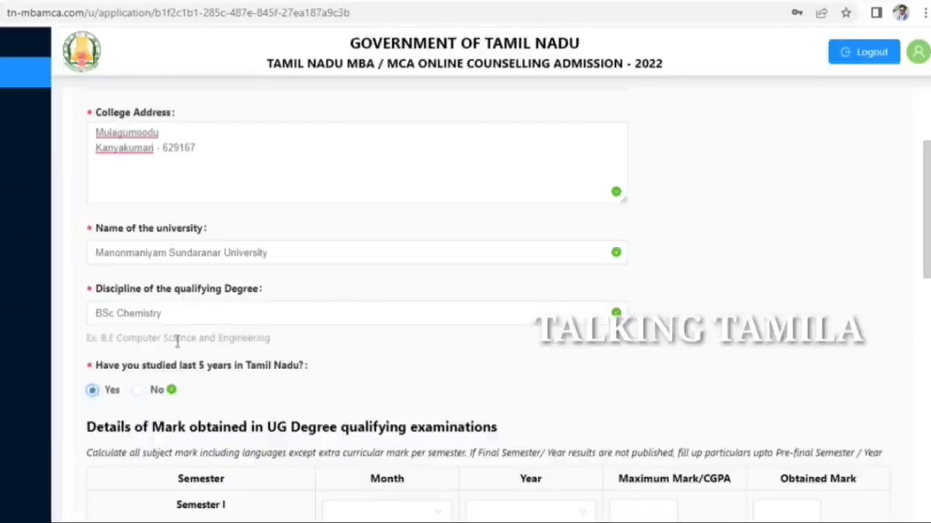
# Scroll down to the blank Semester I–VI marks table in the UG Degree details.
pyautogui.scroll(-4, 920, 266)
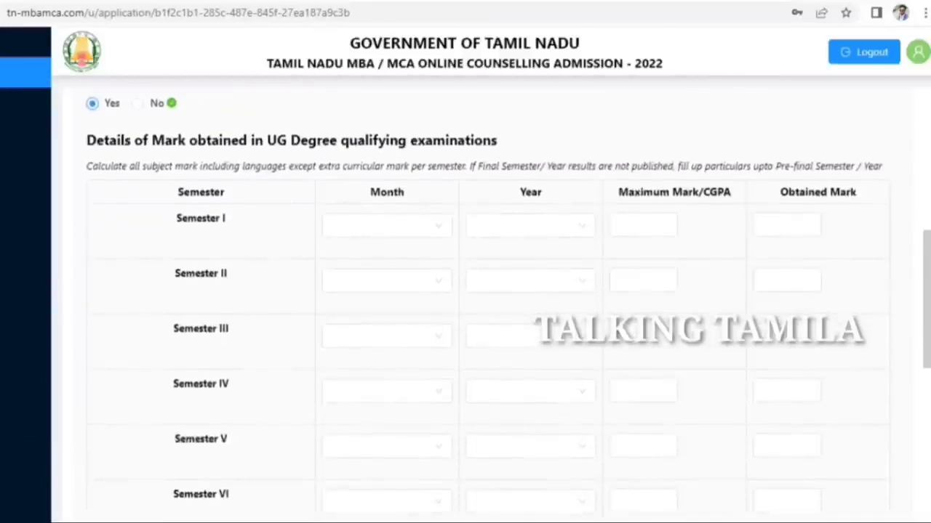
pyautogui.moveTo(928, 342); pyautogui.dragTo(928, 353)
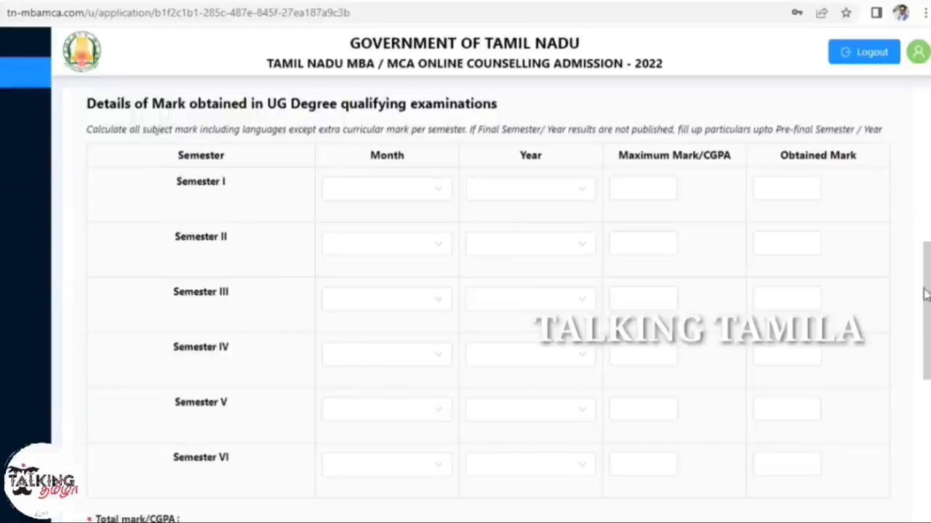
pyautogui.moveTo(925, 293)
pyautogui.mouseDown()
pyautogui.moveTo(927, 317)
pyautogui.moveTo(926, 294)
pyautogui.mouseUp()
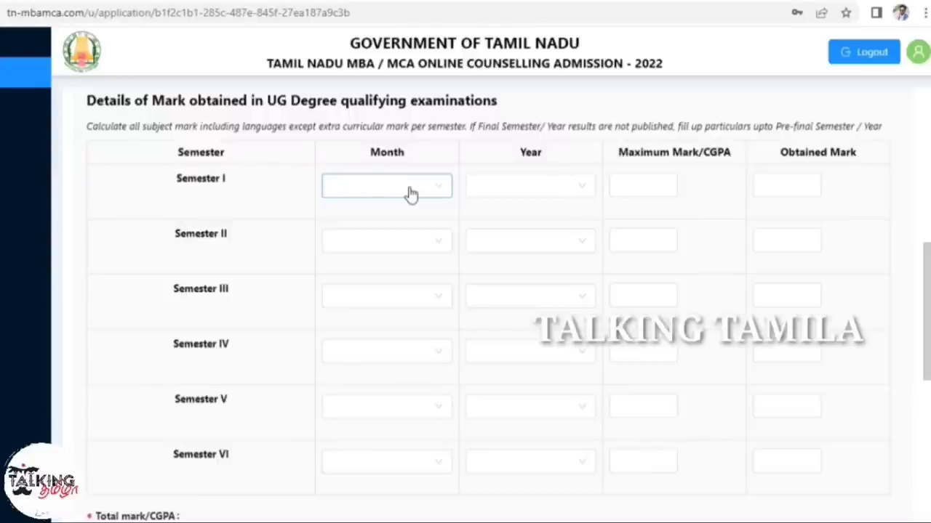
# Set the Semester I month and year to November 2017.
pyautogui.click(418, 188)
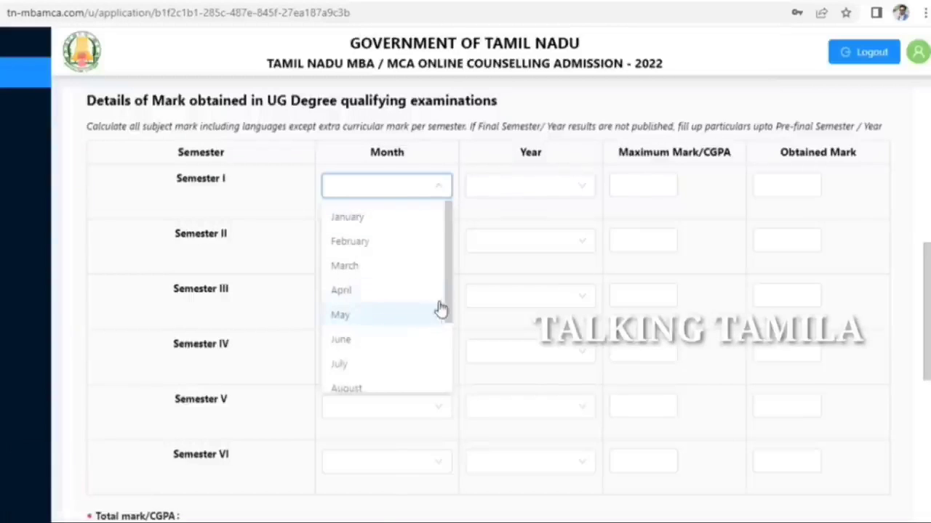
pyautogui.moveTo(447, 307); pyautogui.dragTo(449, 381)
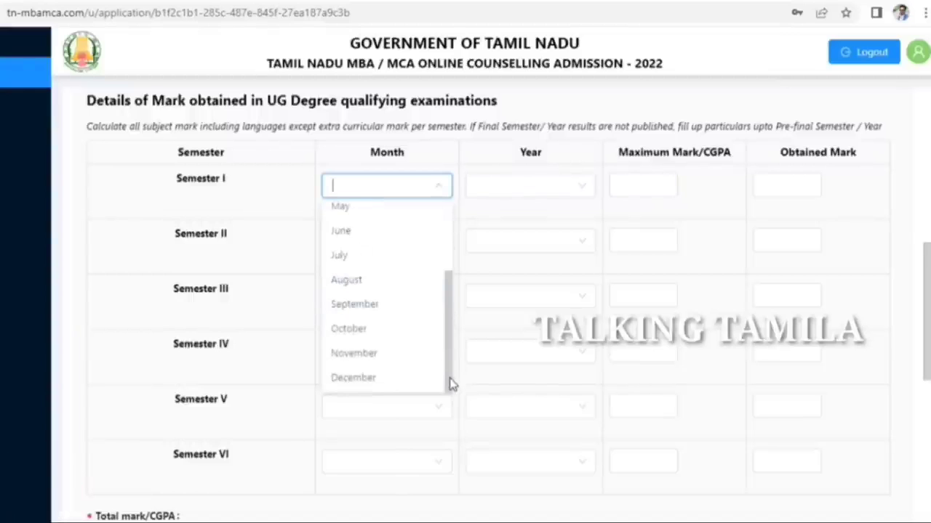
pyautogui.click(391, 354)
pyautogui.click(561, 186)
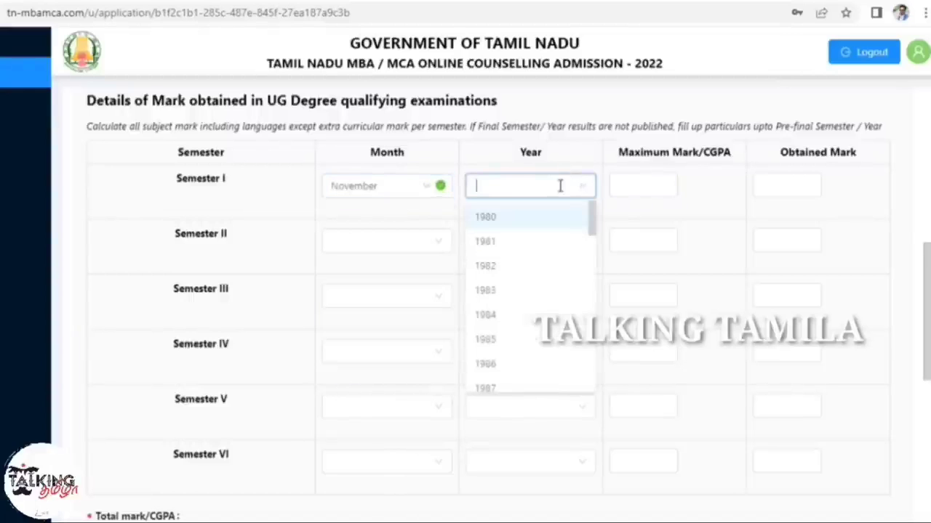
pyautogui.moveTo(592, 221); pyautogui.dragTo(592, 379)
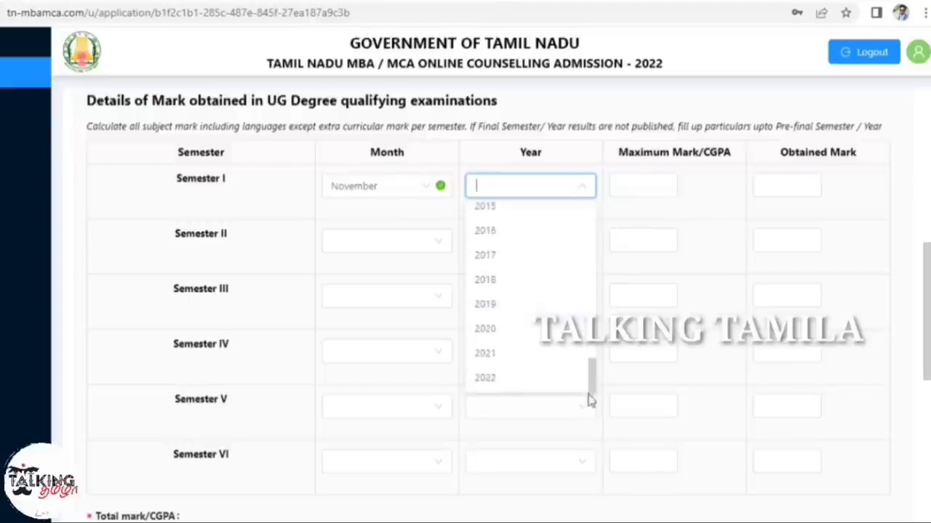
pyautogui.click(520, 264)
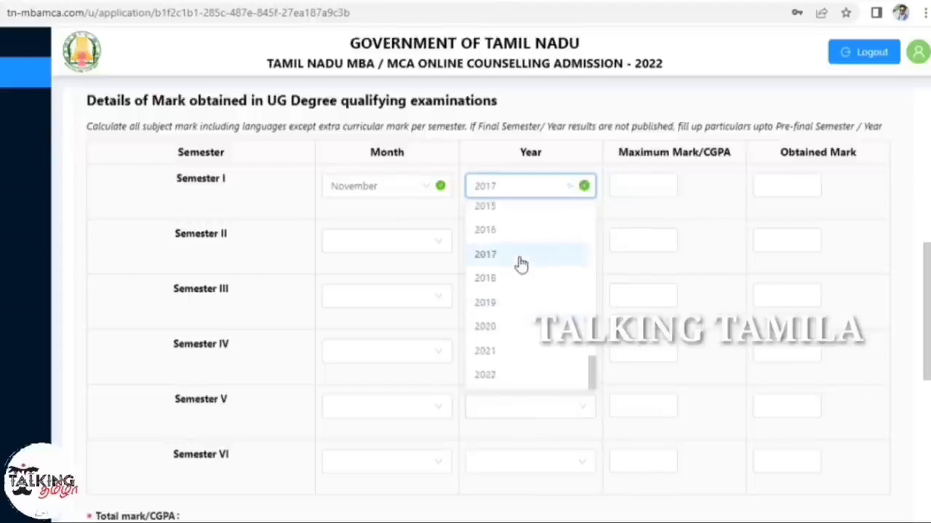
# Enter Semester I maximum CGPA 8.00 and obtained 7.25, correcting the decimal point.
pyautogui.click(644, 187)
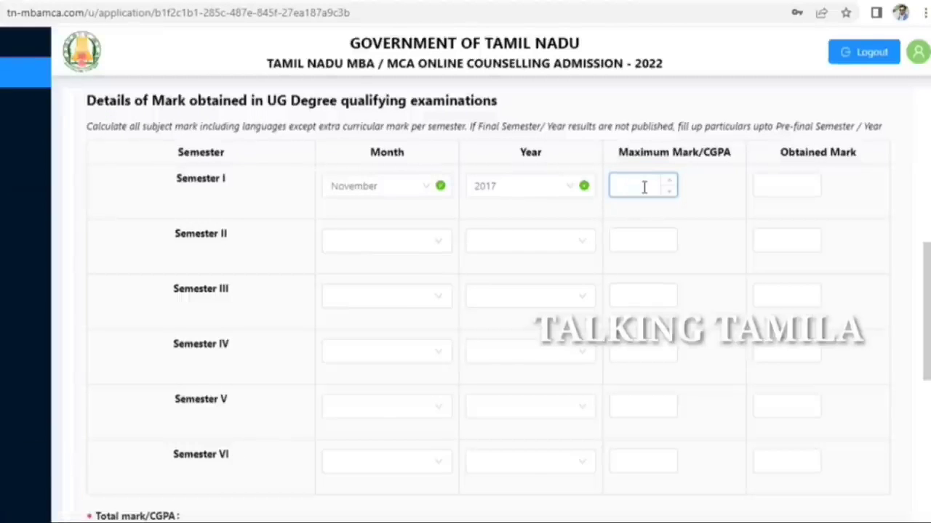
pyautogui.write('800')
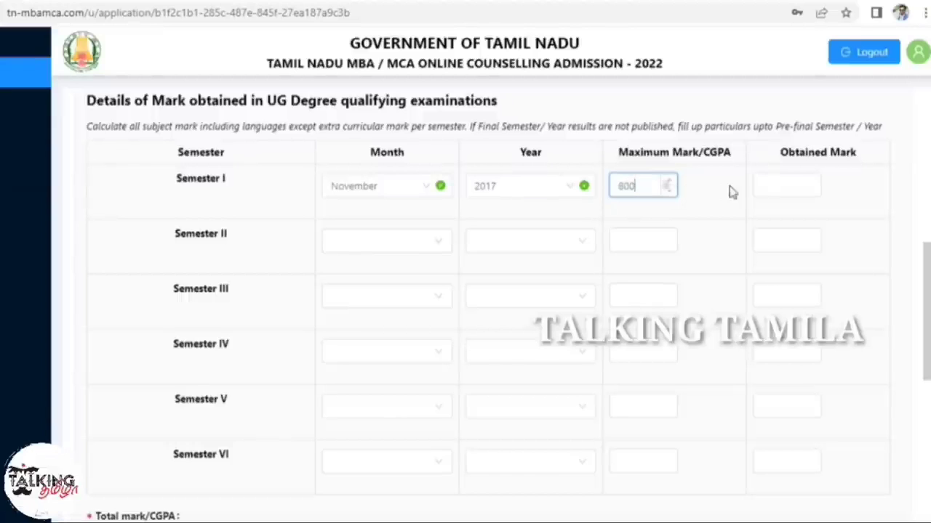
pyautogui.click(771, 184)
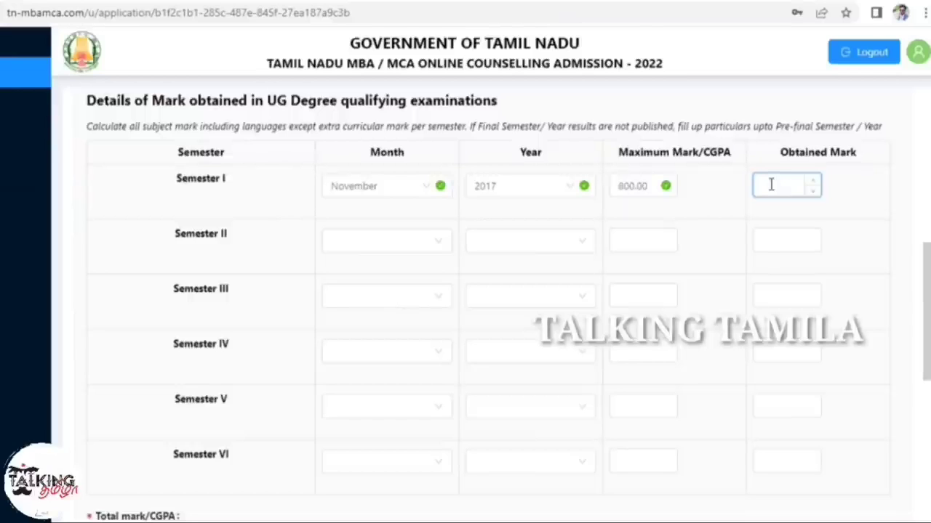
pyautogui.write('735')
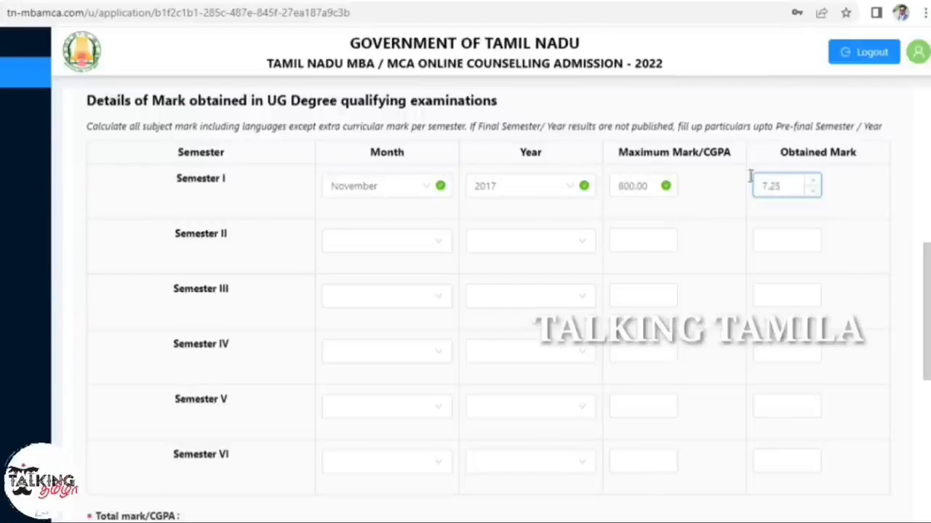
pyautogui.click(630, 187)
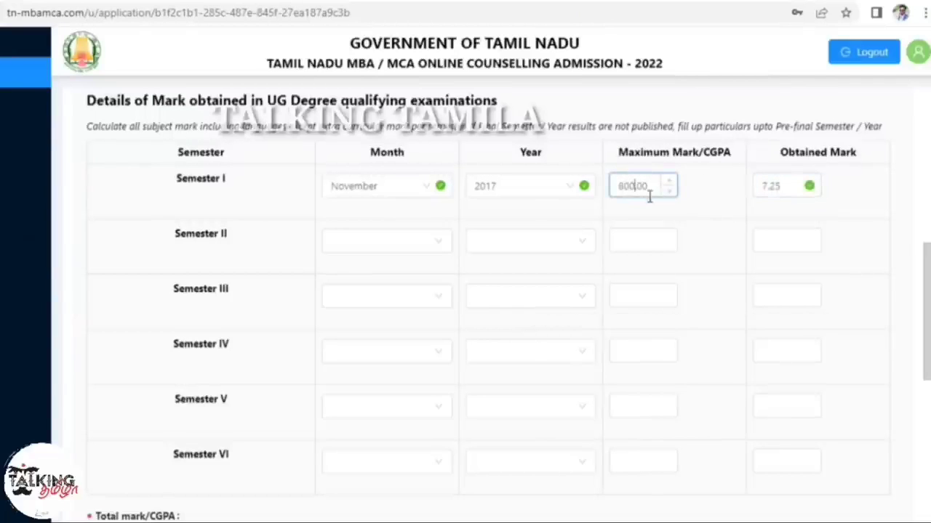
pyautogui.press('BackSpace')
pyautogui.press('BackSpace')
pyautogui.press('BackSpace')
pyautogui.write('.')
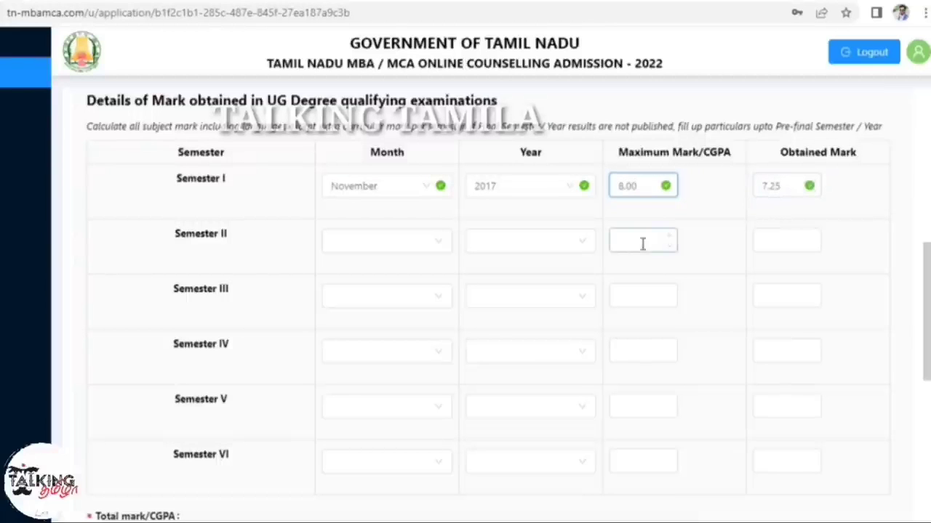
# Set Semester II's month and year to April 2018.
pyautogui.click(382, 243)
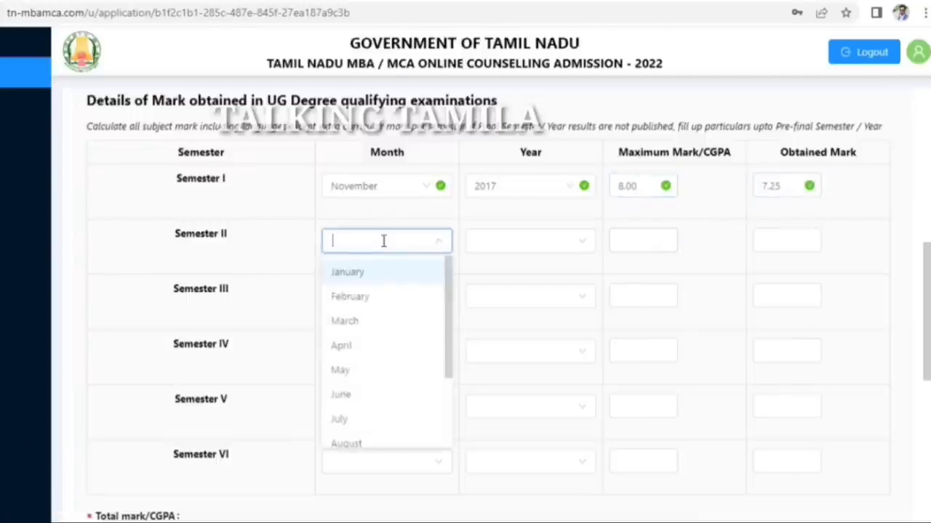
pyautogui.click(385, 357)
pyautogui.click(537, 245)
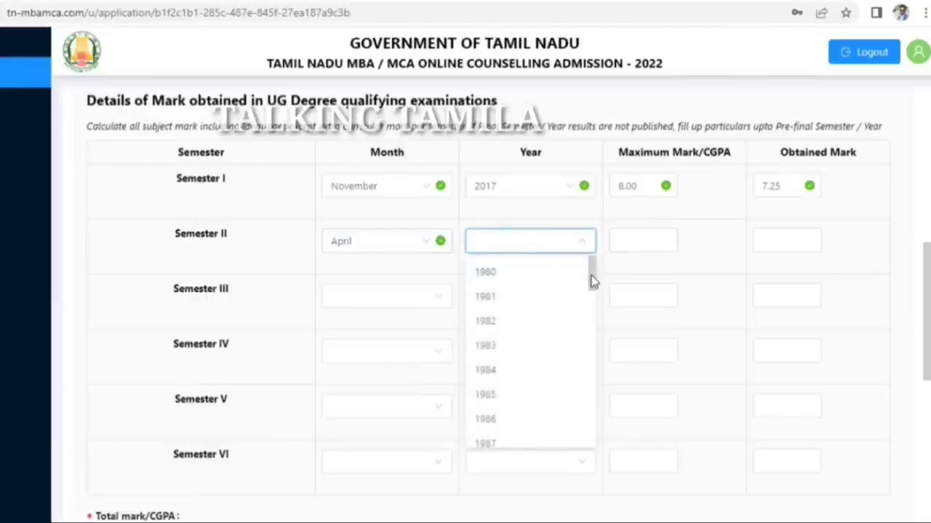
pyautogui.moveTo(592, 271); pyautogui.dragTo(588, 429)
pyautogui.click(531, 370)
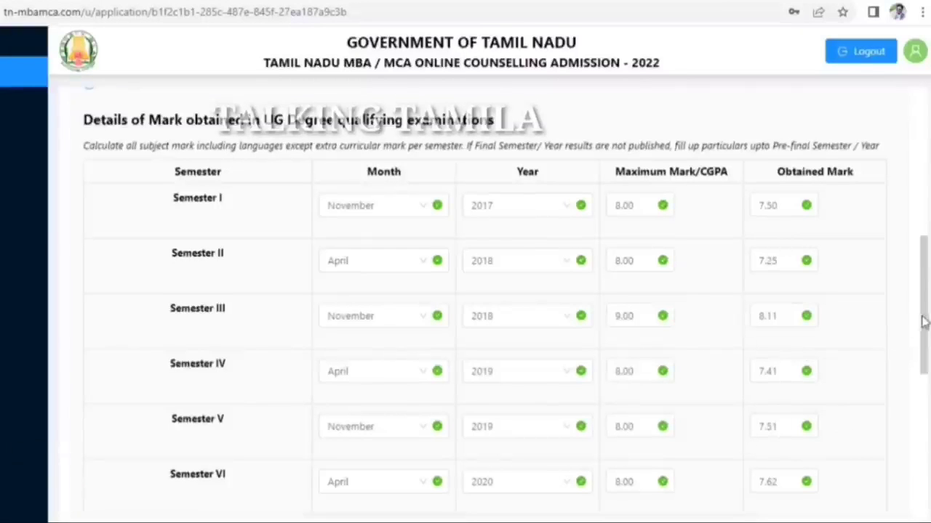
pyautogui.scroll(-4, 925, 325)
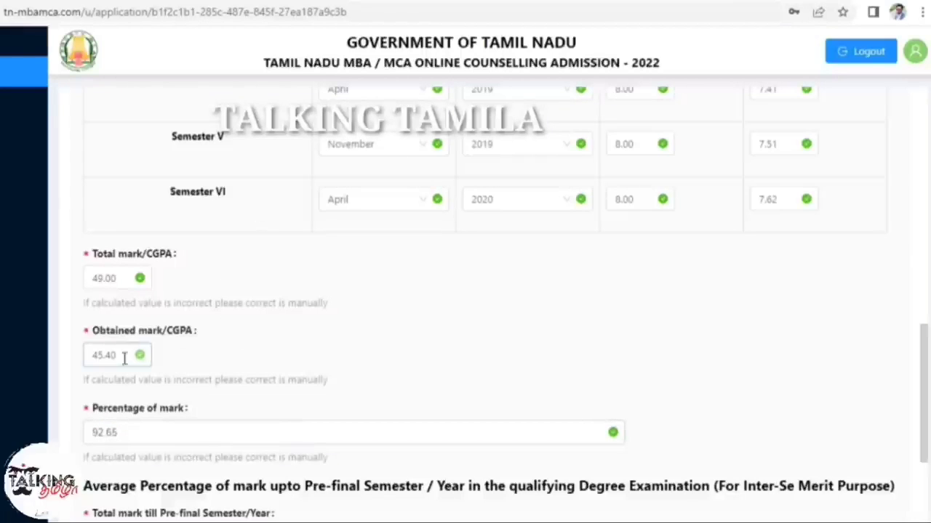
pyautogui.click(128, 276)
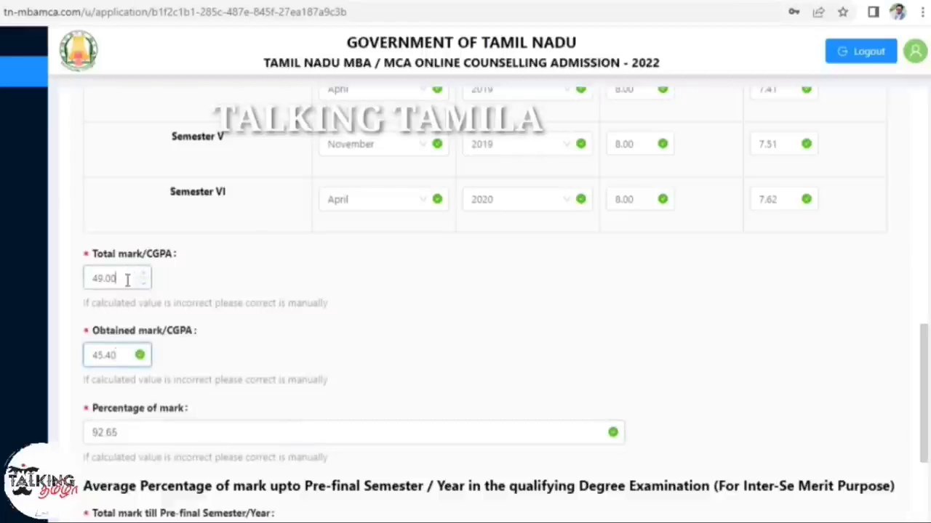
pyautogui.click(157, 434)
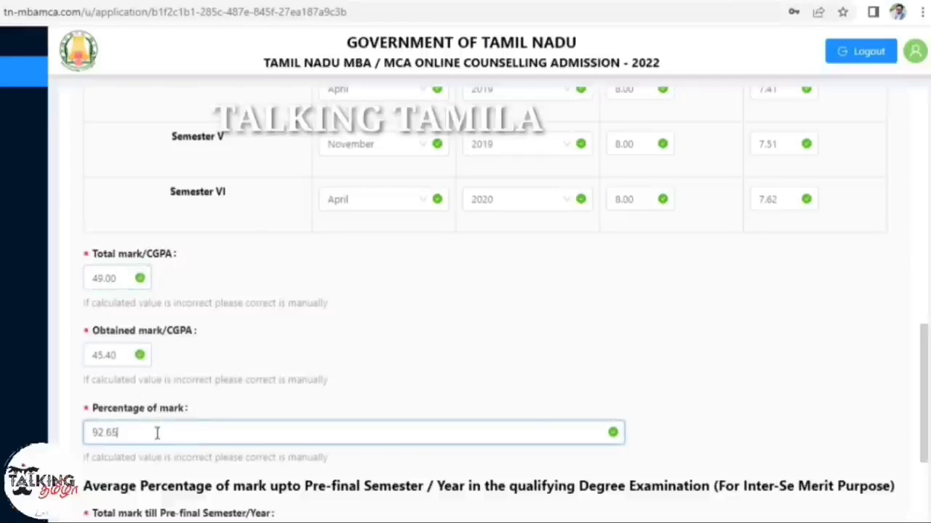
pyautogui.click(357, 385)
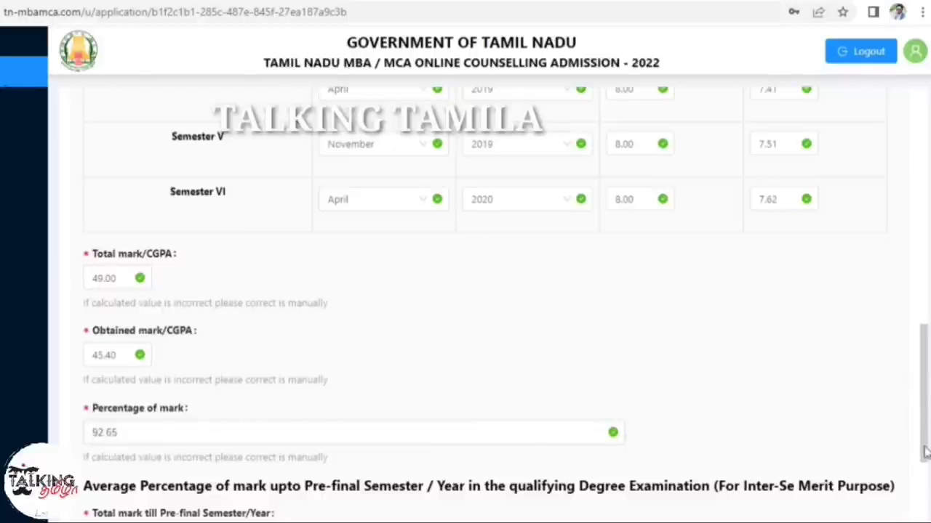
pyautogui.moveTo(924, 447); pyautogui.dragTo(924, 517)
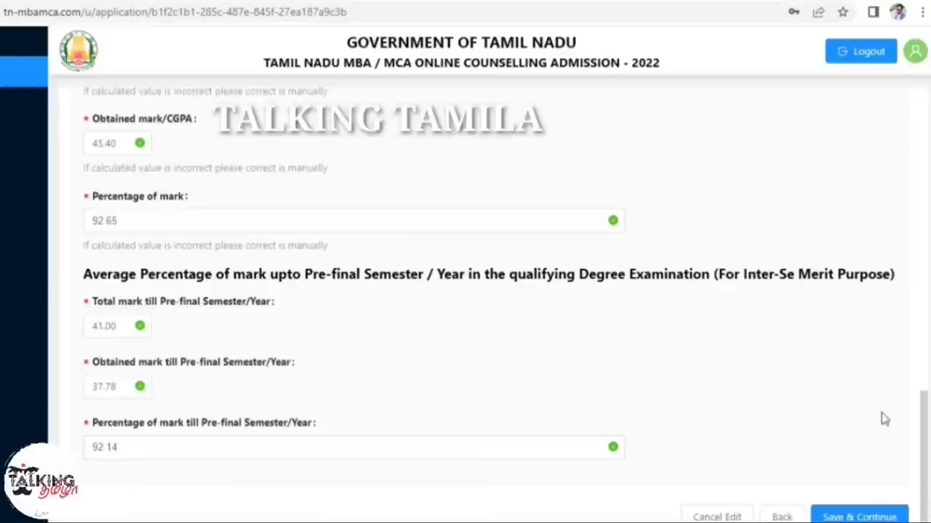
pyautogui.moveTo(927, 432)
pyautogui.mouseDown()
pyautogui.moveTo(929, 416)
pyautogui.moveTo(929, 431)
pyautogui.mouseUp()
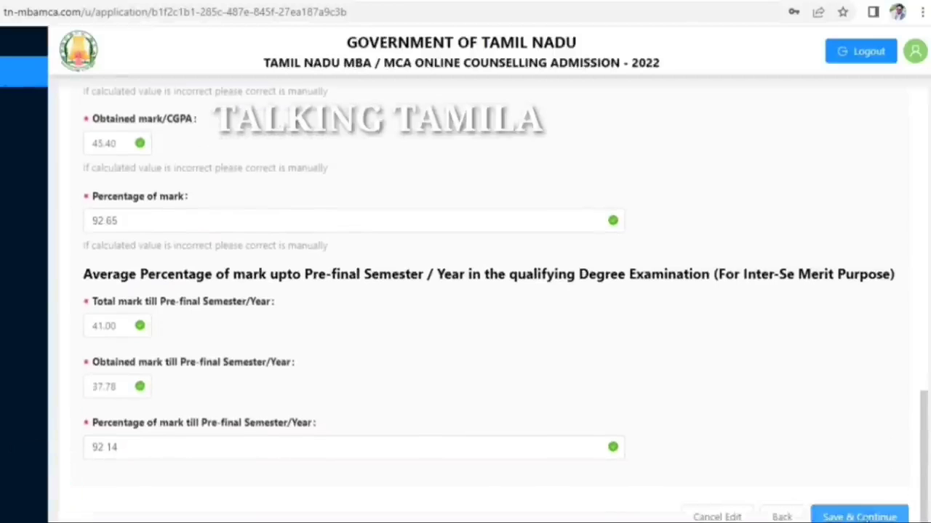
pyautogui.click(858, 517)
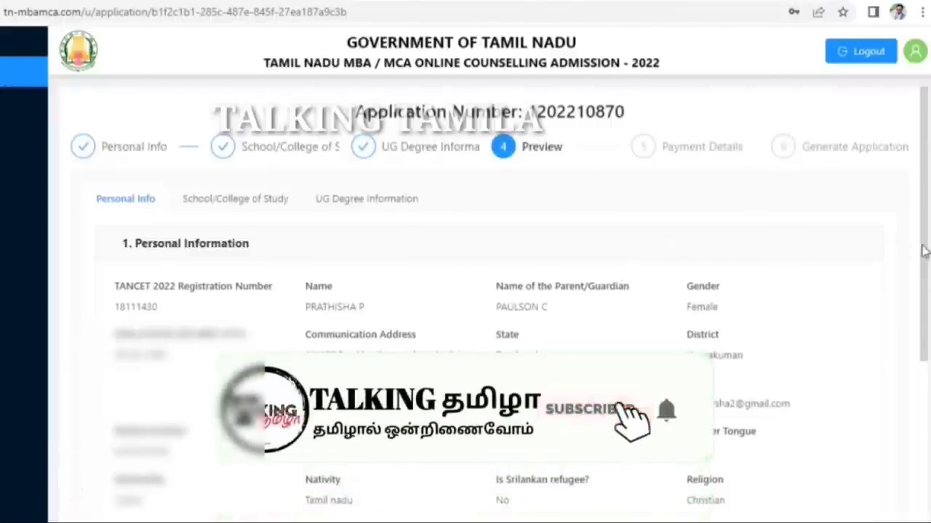
pyautogui.moveTo(924, 259); pyautogui.dragTo(927, 364)
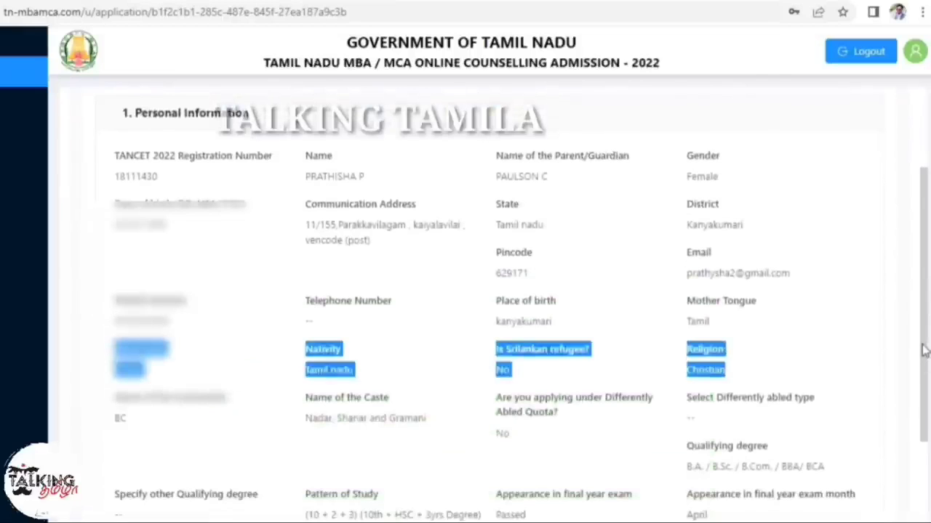
pyautogui.click(909, 353)
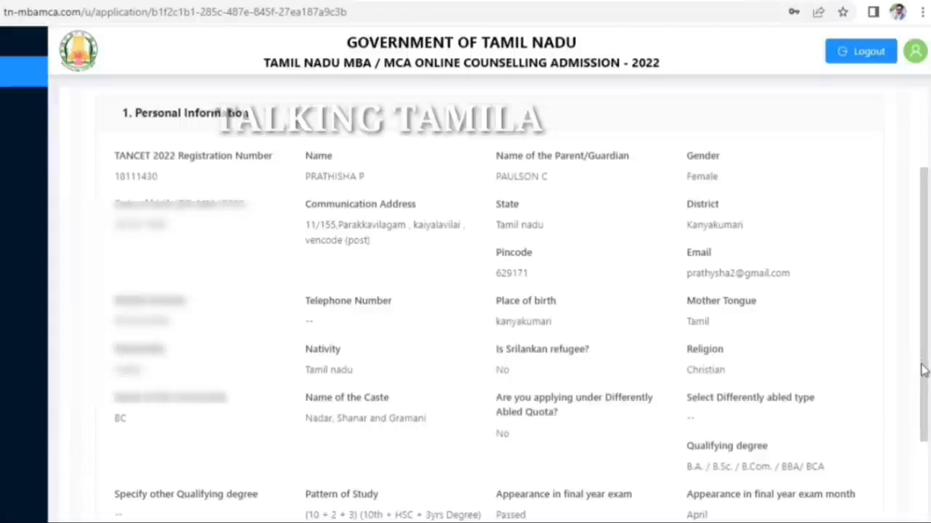
pyautogui.moveTo(922, 371); pyautogui.dragTo(929, 436)
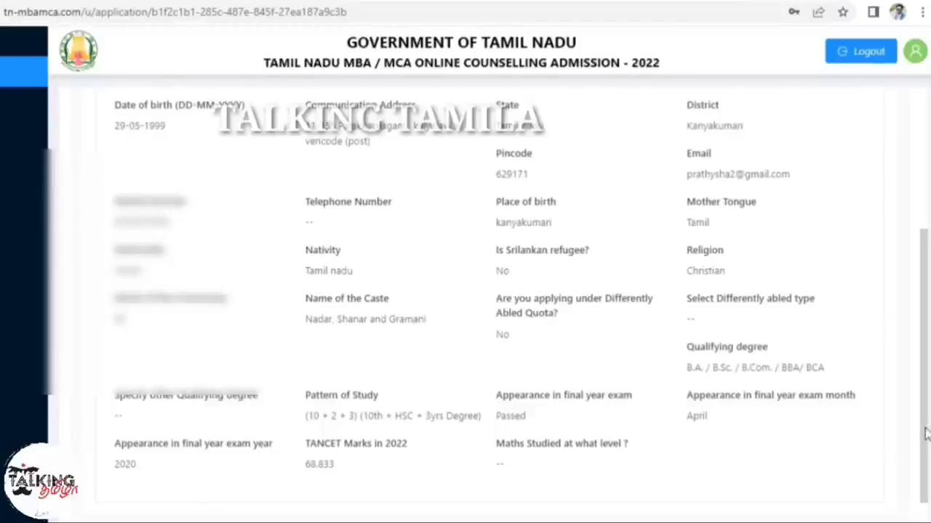
pyautogui.moveTo(926, 433); pyautogui.dragTo(926, 470)
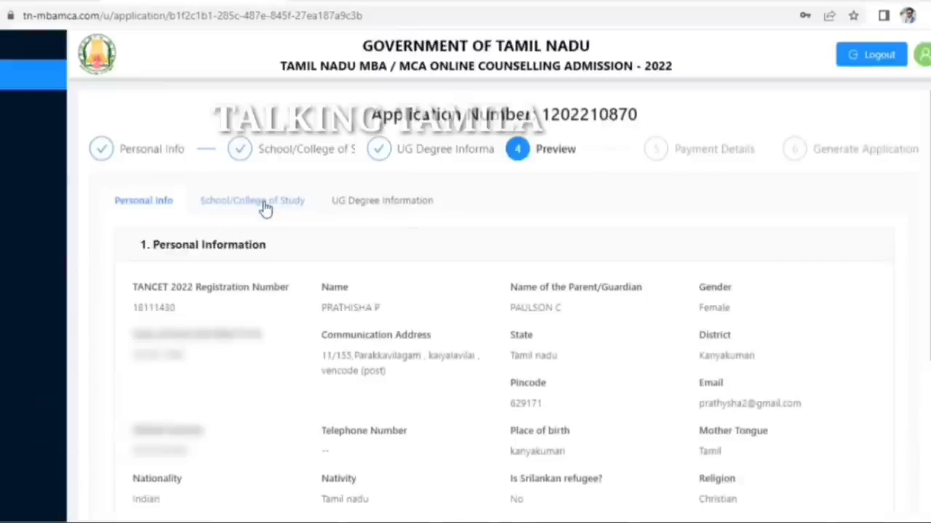
# Show the School/College of Study and then the UG Degree Information sections of the preview.
pyautogui.click(265, 206)
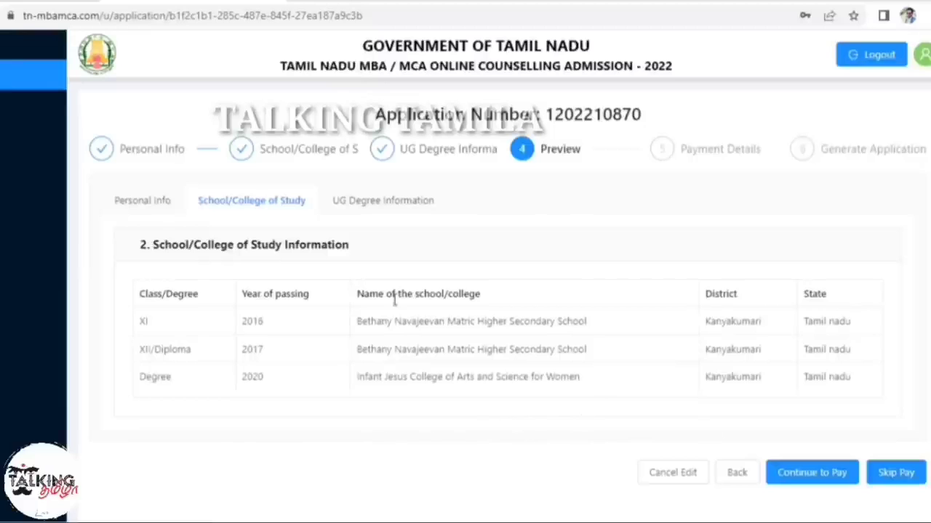
pyautogui.click(384, 202)
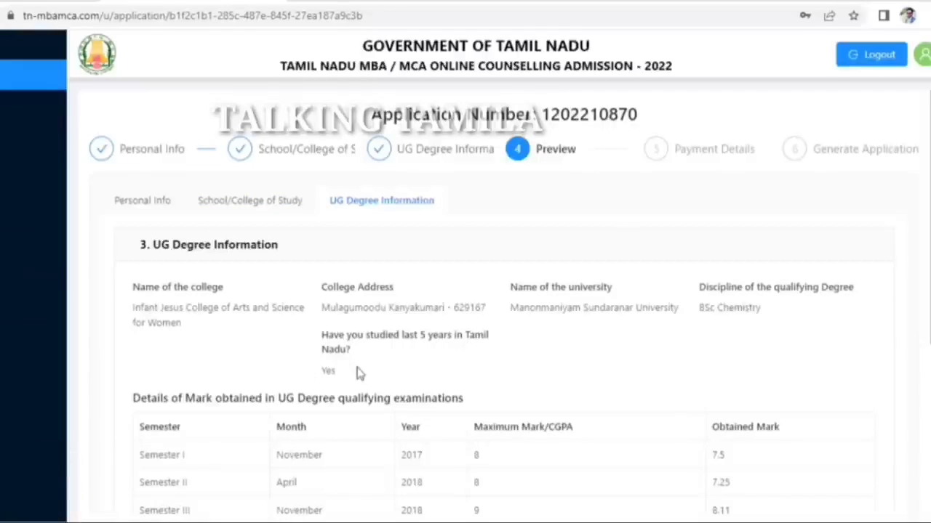
pyautogui.scroll(-3, 571, 353)
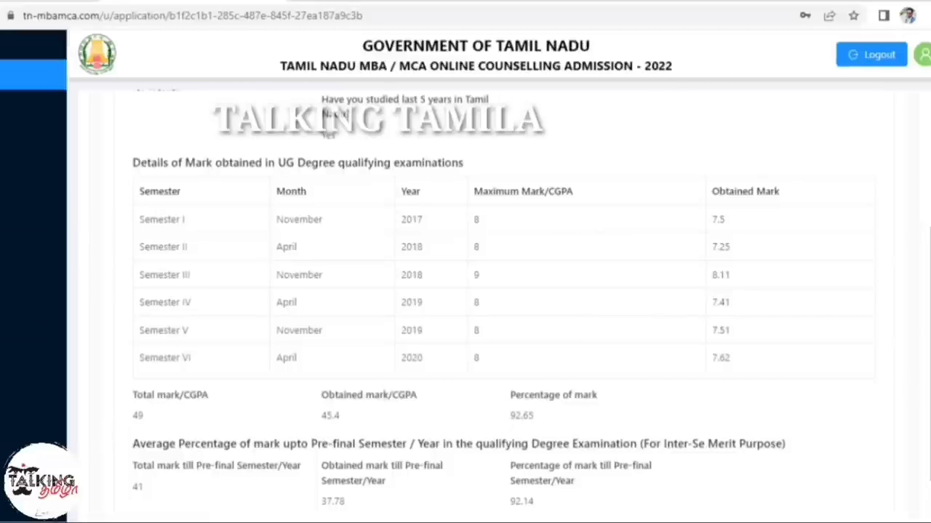
pyautogui.scroll(-1, 562, 462)
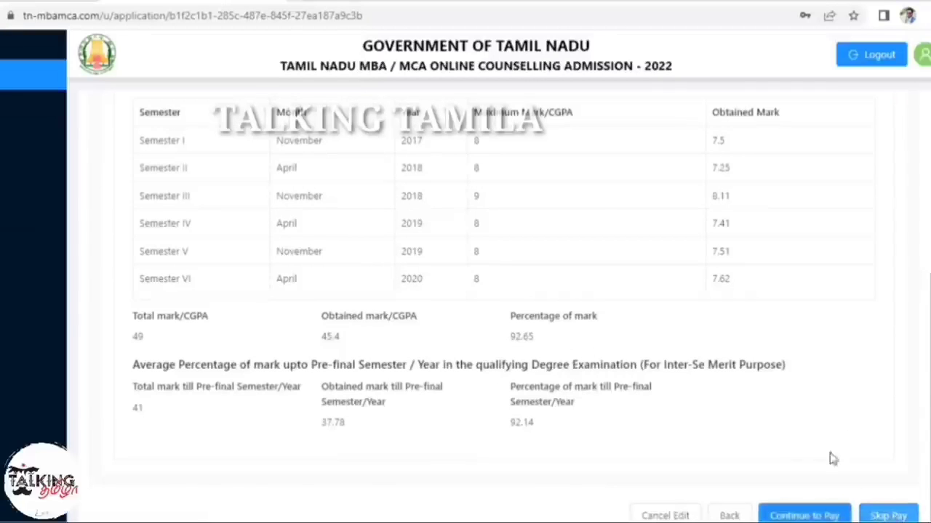
# Proceed to payment, accept the warning, and pay the ₹600 fee via the Indian Bank gateway.
pyautogui.click(798, 515)
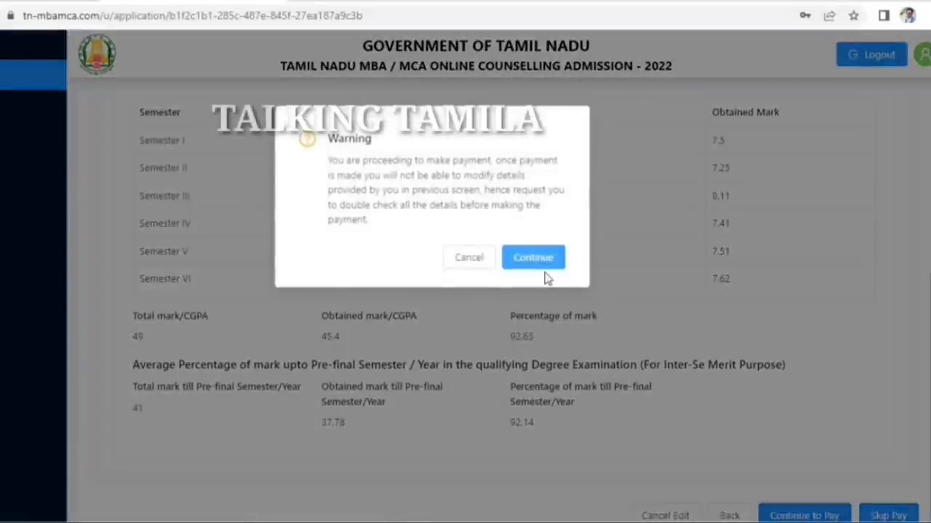
pyautogui.click(541, 266)
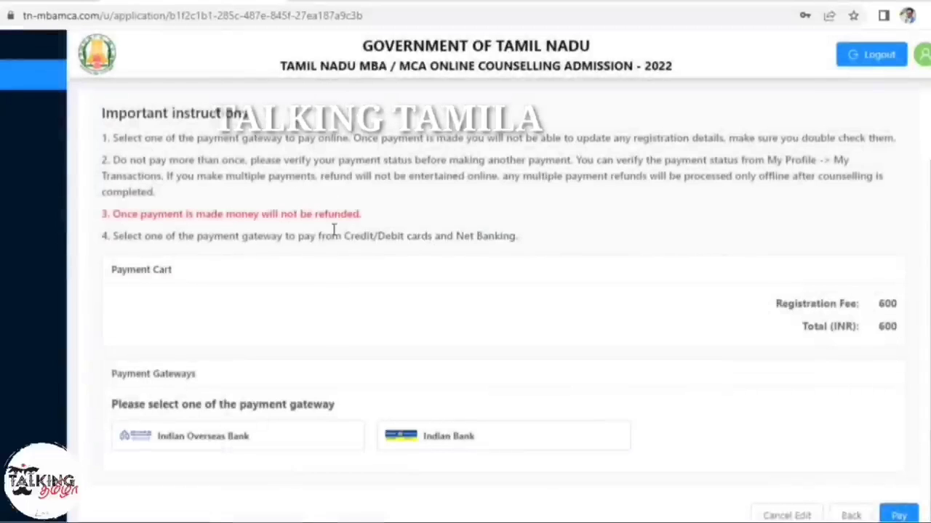
pyautogui.click(198, 441)
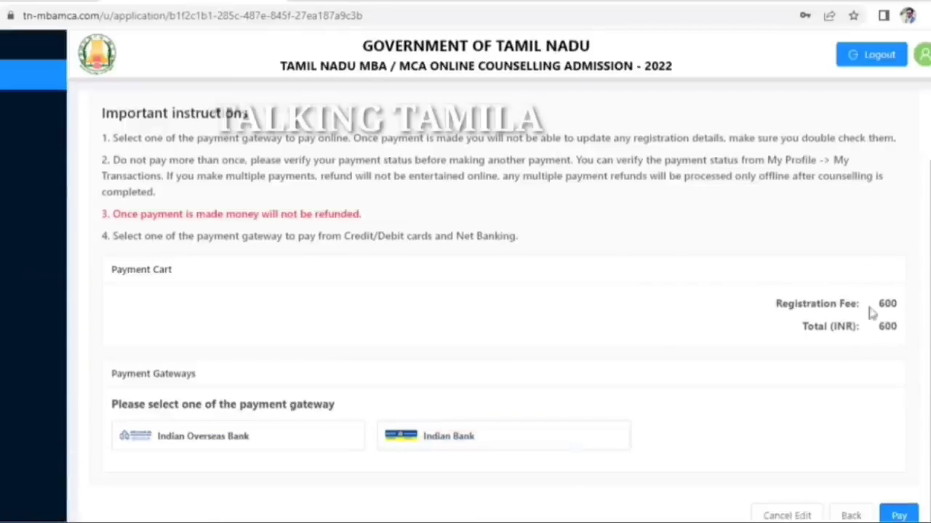
pyautogui.click(480, 445)
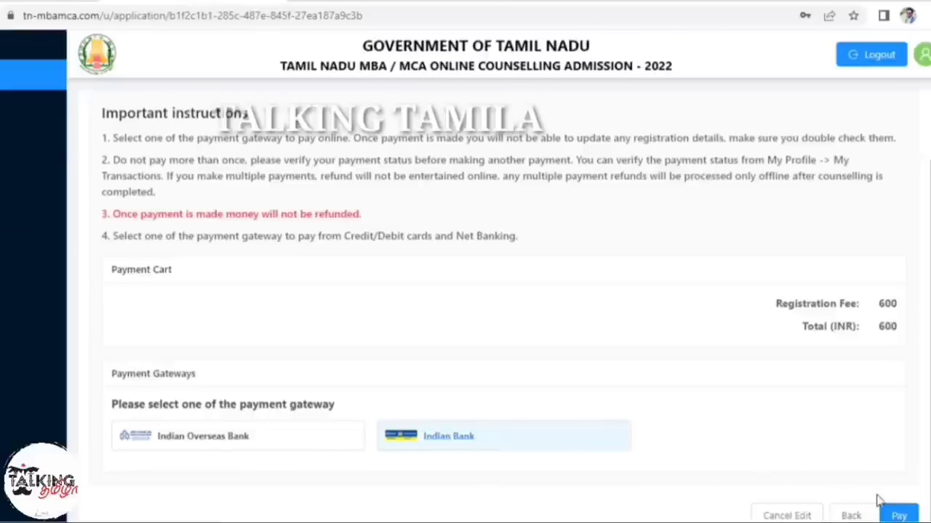
pyautogui.click(899, 515)
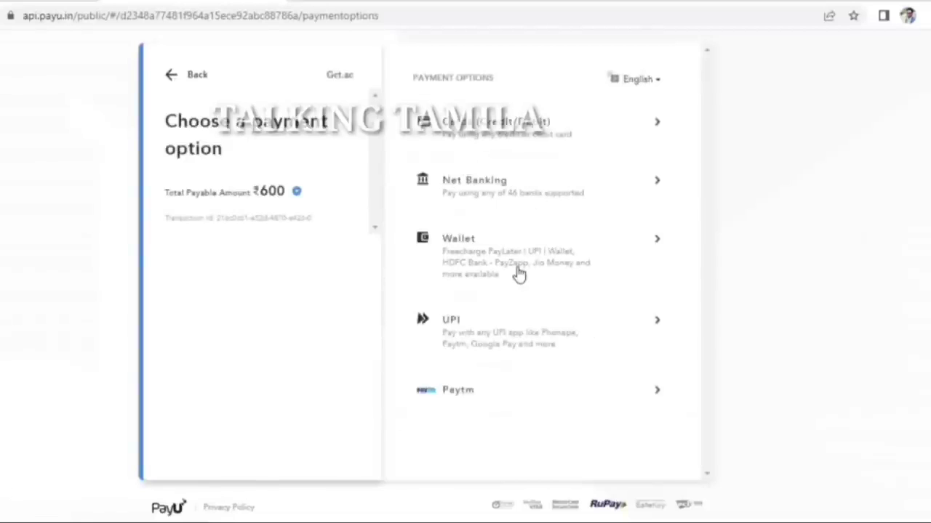
# Try the credit/debit card form's number, expiry, CVV and name fields.
pyautogui.click(578, 132)
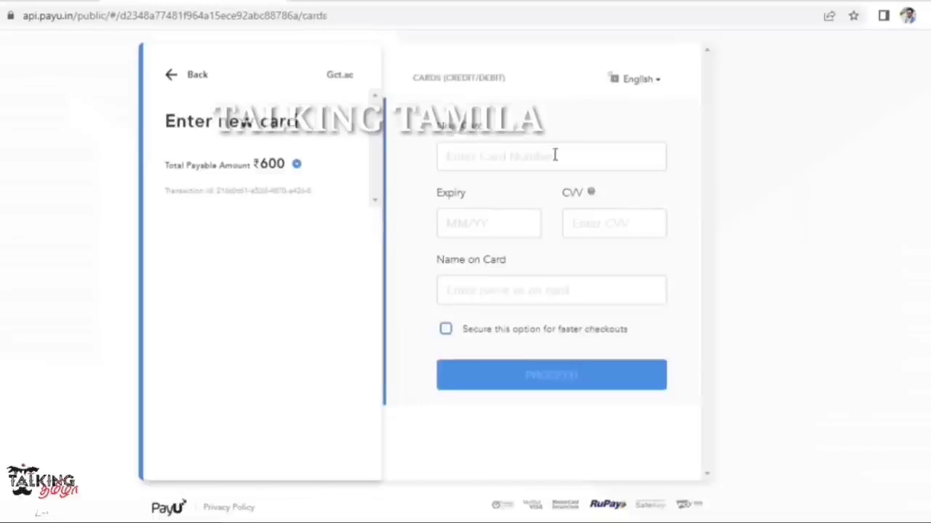
pyautogui.click(555, 154)
pyautogui.click(482, 226)
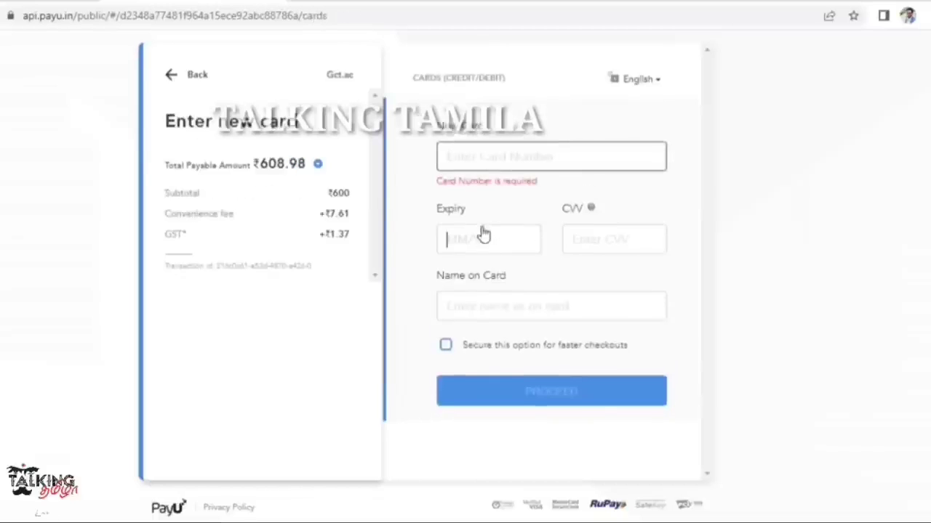
pyautogui.click(592, 237)
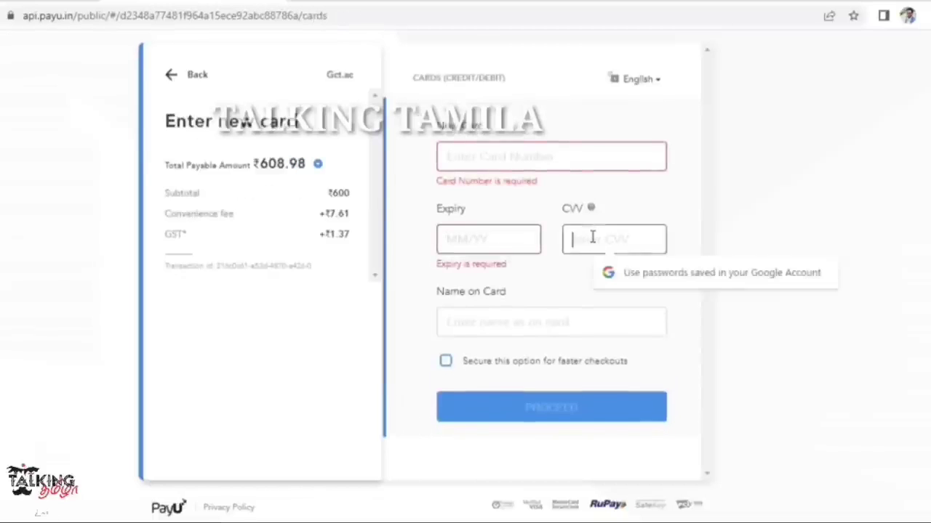
pyautogui.click(541, 314)
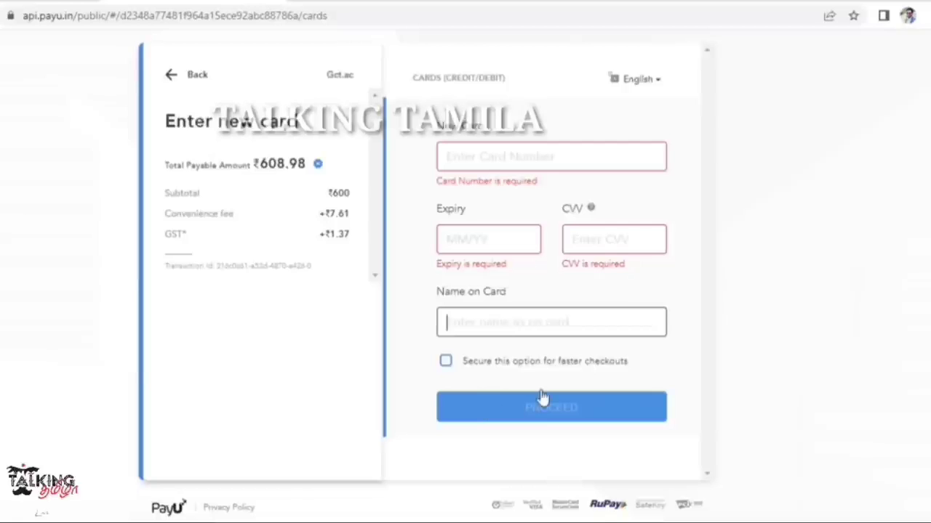
# Go back to Net Banking and view the bank list, deselecting Bank of India.
pyautogui.click(165, 82)
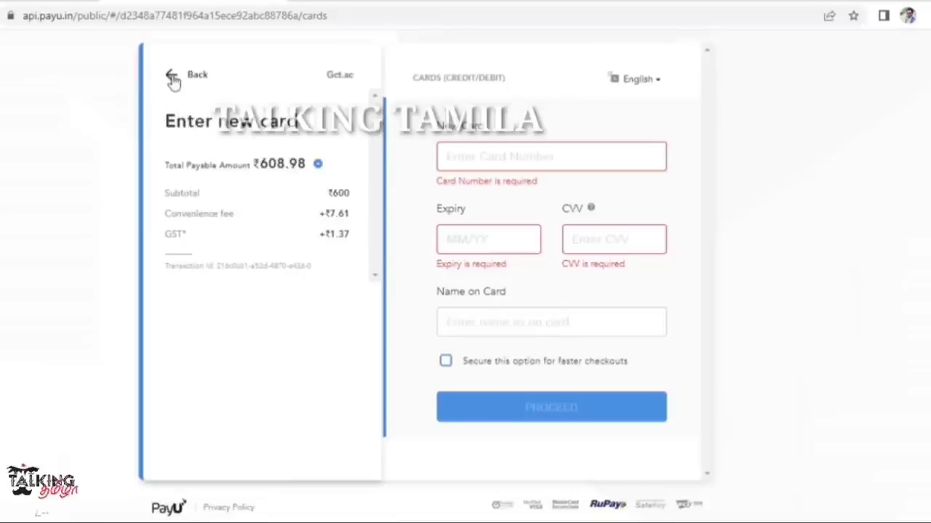
pyautogui.click(171, 78)
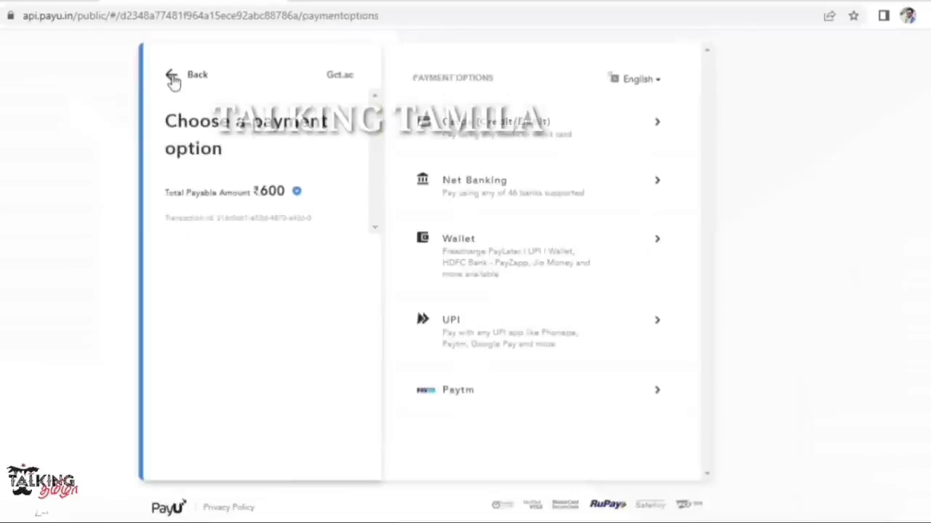
pyautogui.click(541, 187)
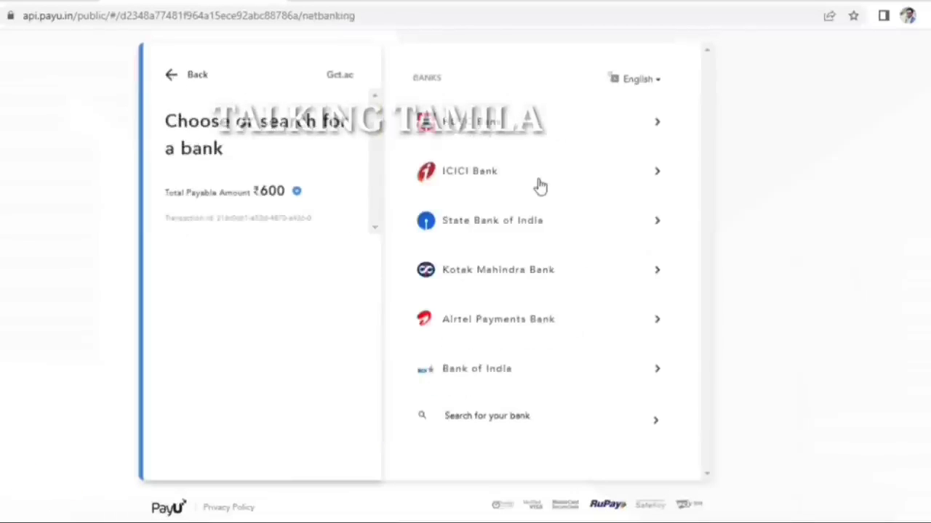
pyautogui.click(546, 380)
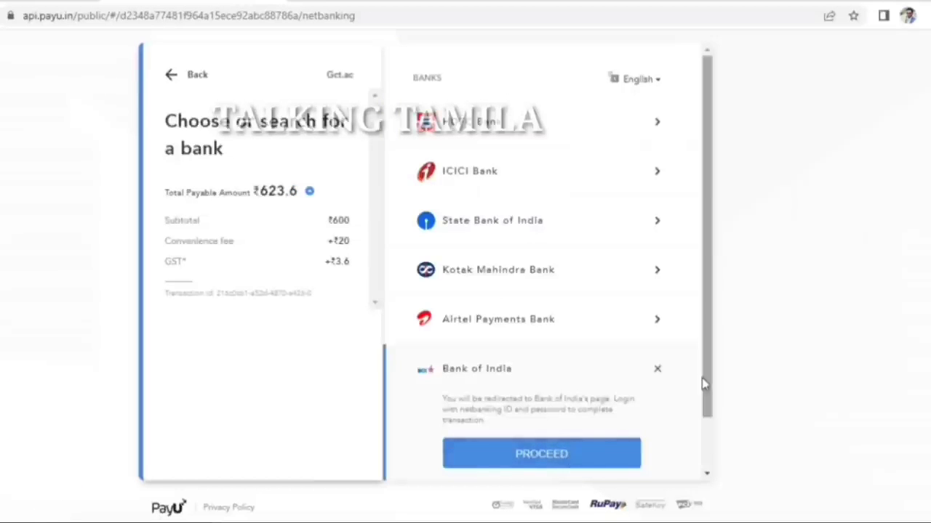
pyautogui.moveTo(705, 379); pyautogui.dragTo(706, 323)
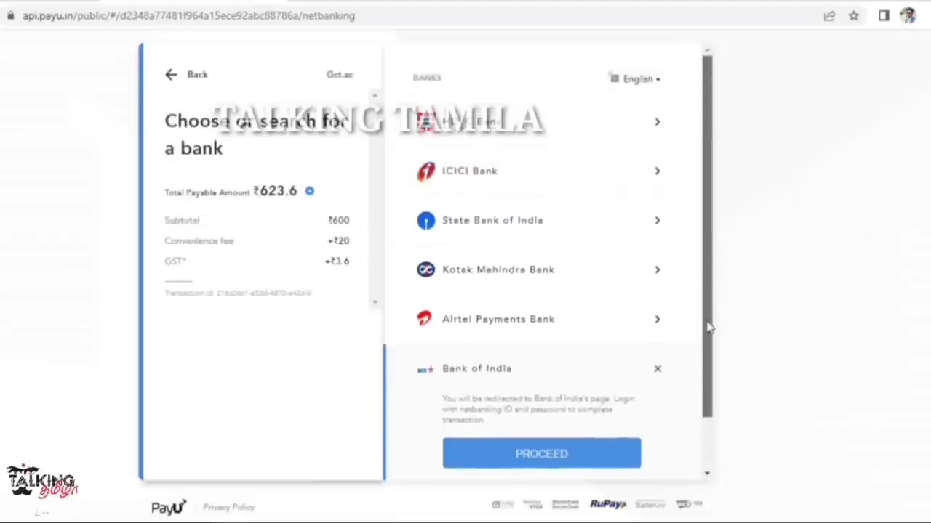
pyautogui.click(657, 373)
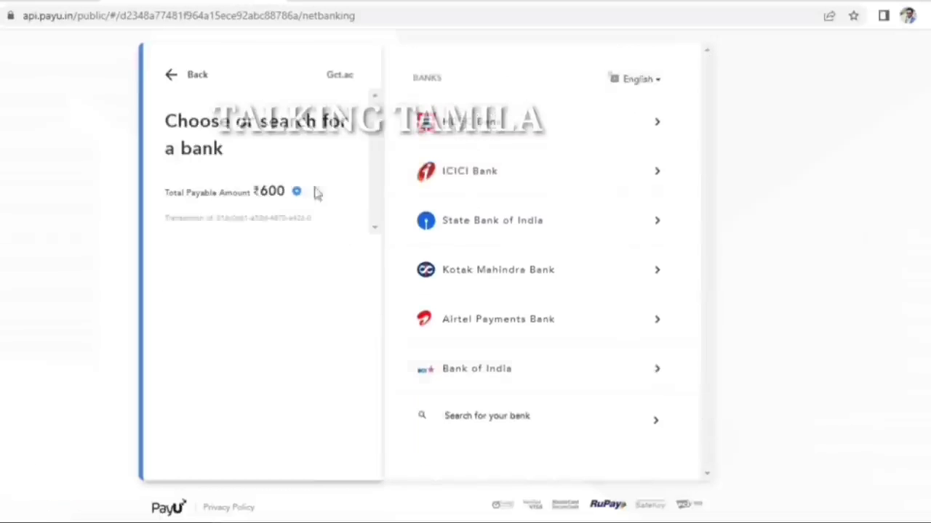
# Pay through the PhonePe/BHIM UPI option under Wallets.
pyautogui.click(171, 77)
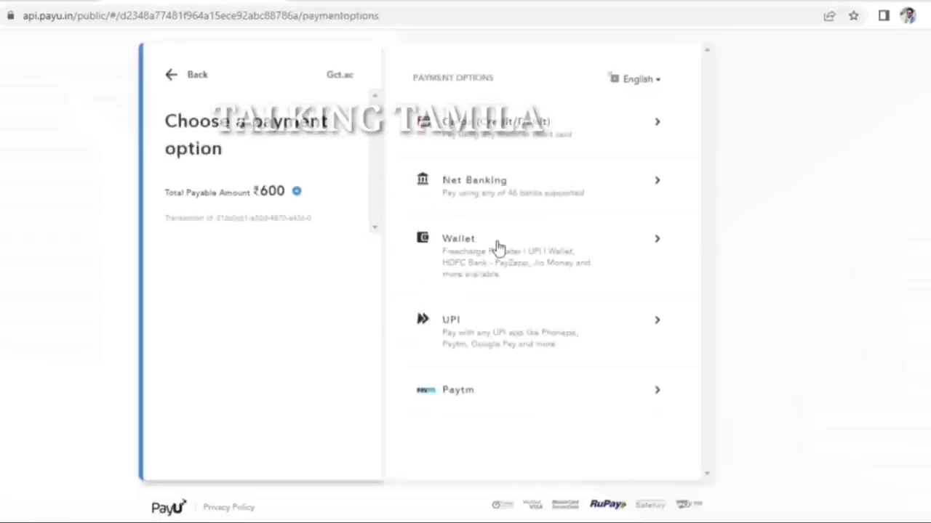
pyautogui.click(582, 260)
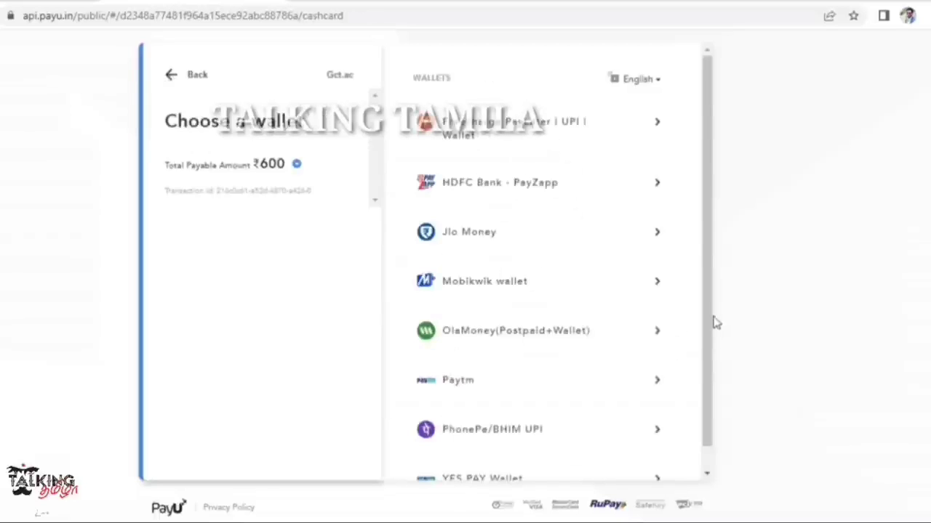
pyautogui.moveTo(706, 317); pyautogui.dragTo(703, 378)
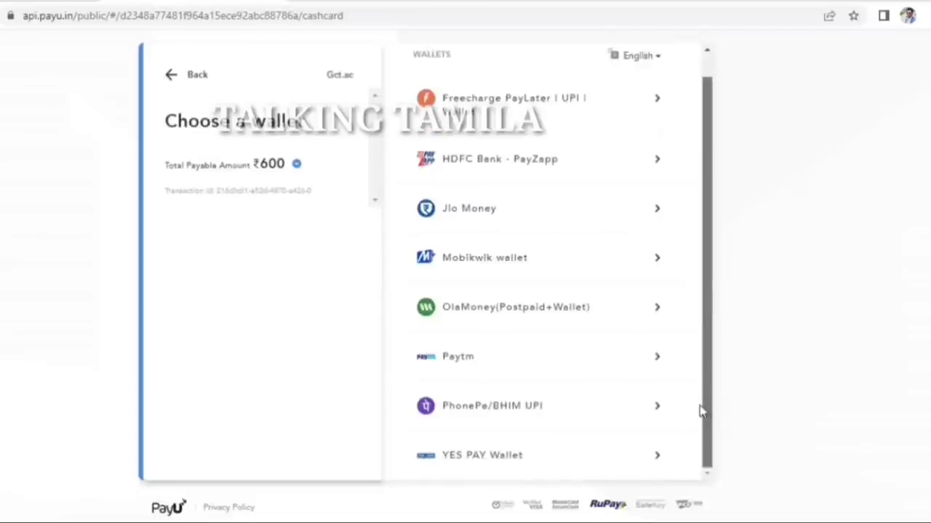
pyautogui.click(511, 407)
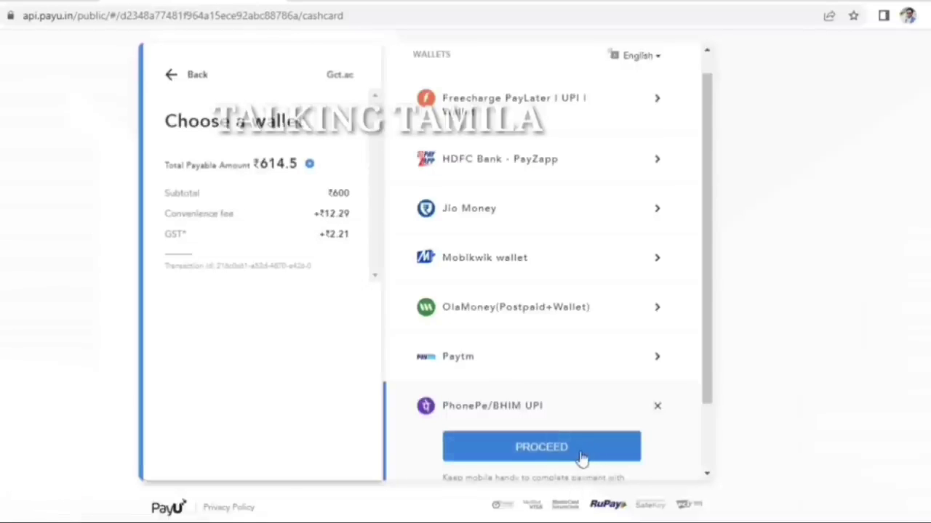
pyautogui.moveTo(708, 390); pyautogui.dragTo(674, 440)
pyautogui.click(550, 372)
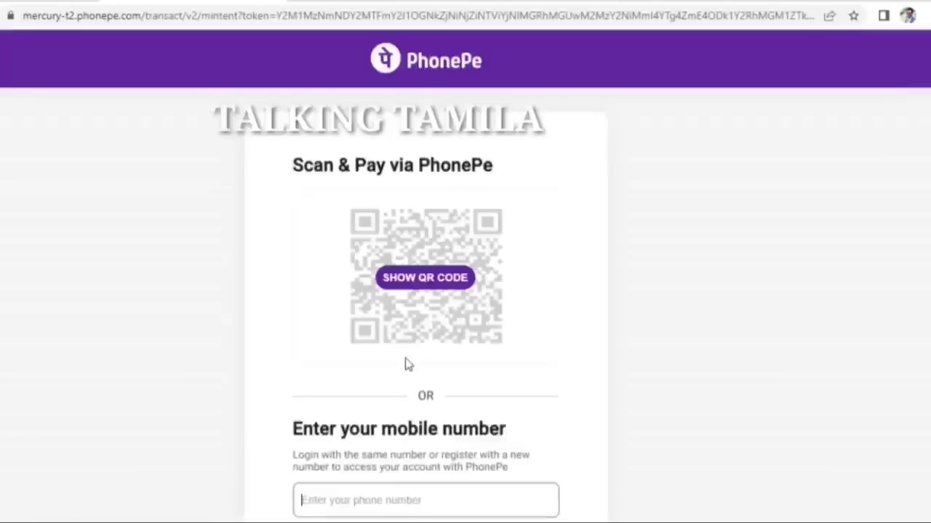
# Reveal the PhonePe scan-and-pay QR code.
pyautogui.click(446, 290)
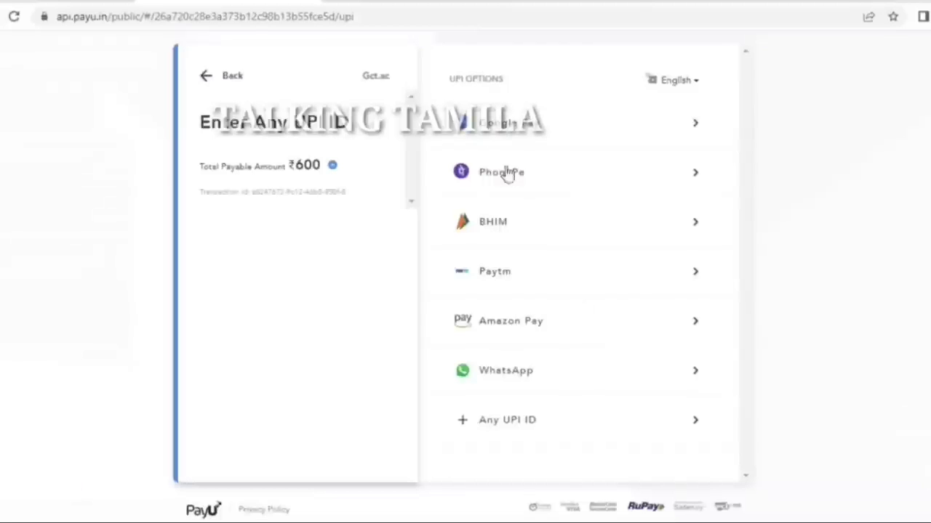
# Select Google Pay among the UPI options and begin entering the UPI ID.
pyautogui.click(533, 138)
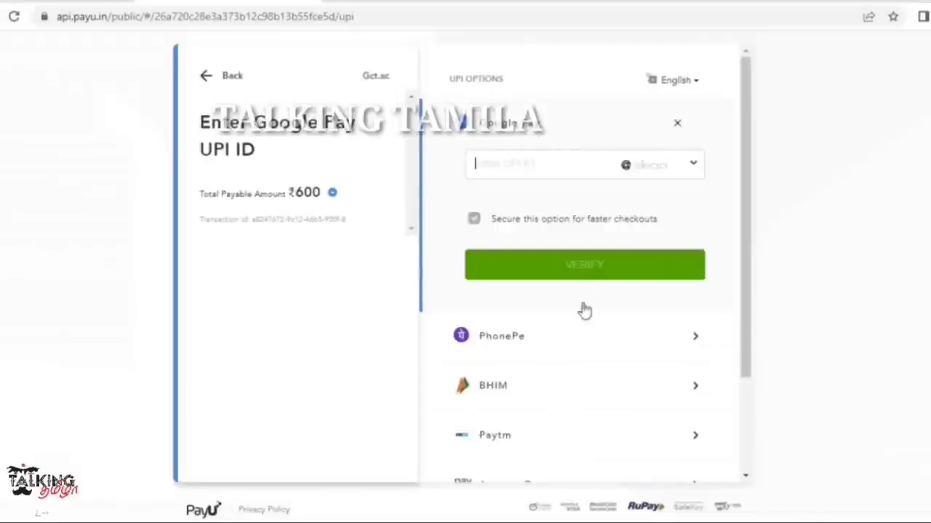
pyautogui.click(617, 354)
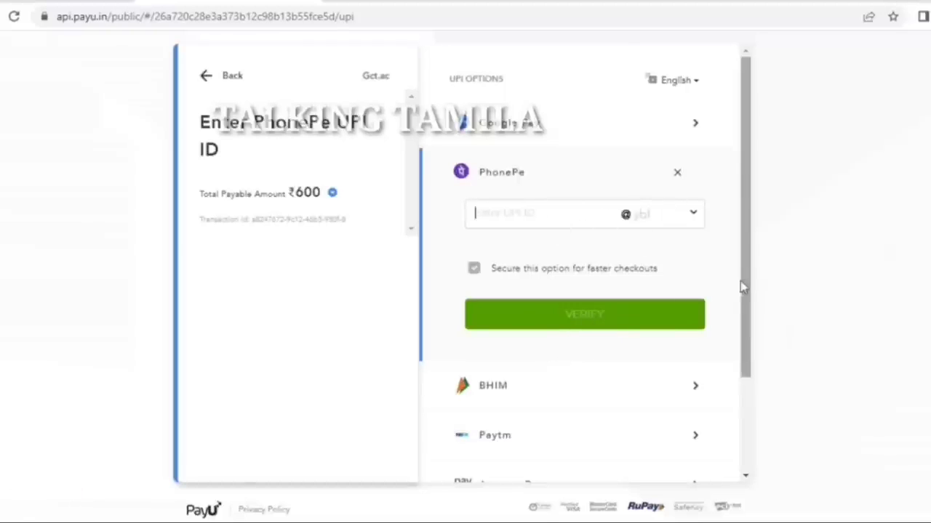
pyautogui.scroll(-2, 746, 316)
pyautogui.scroll(2, 737, 276)
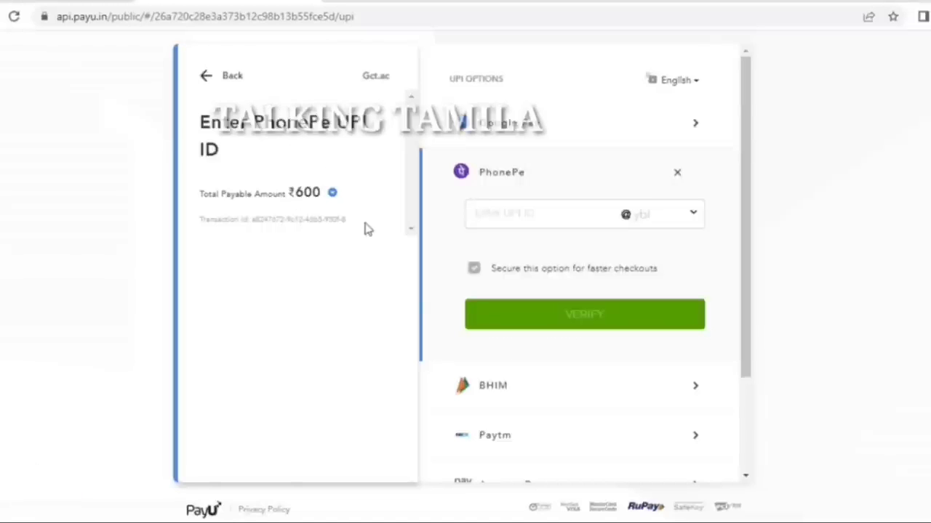
pyautogui.click(542, 129)
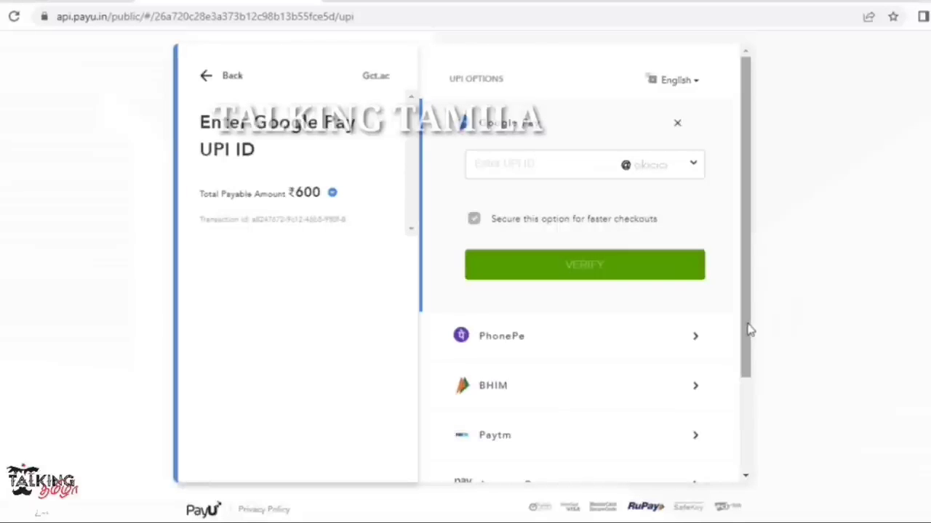
pyautogui.moveTo(747, 327); pyautogui.dragTo(736, 293)
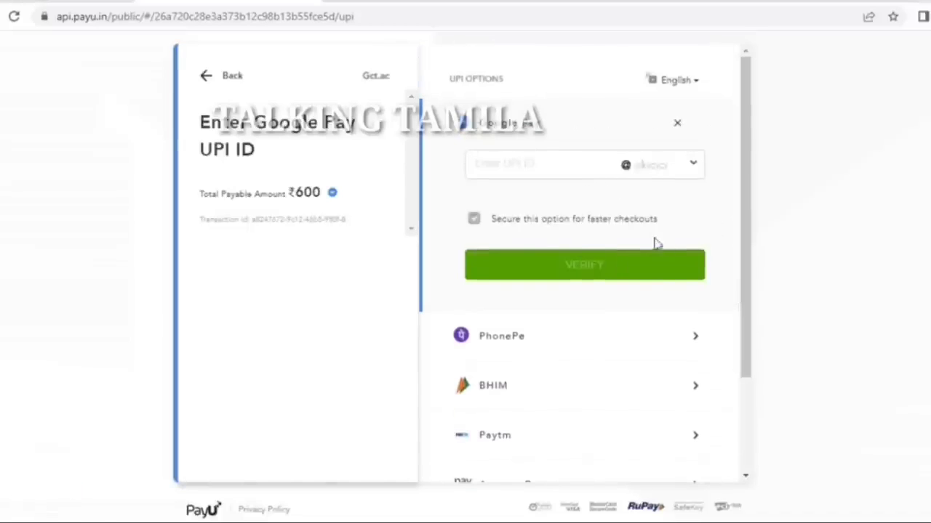
pyautogui.click(545, 156)
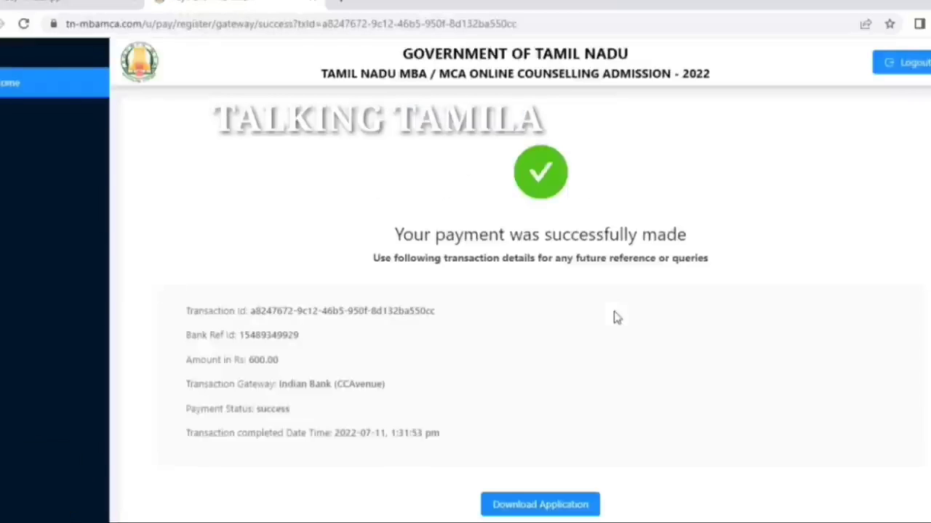
# Review the ₹600 payment success details and return to the Applications home page.
pyautogui.scroll(-1, 519, 305)
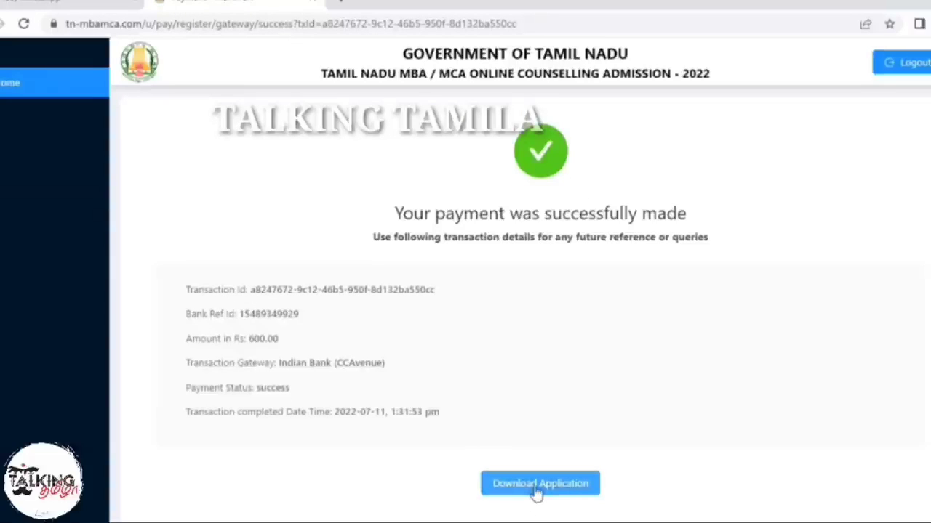
pyautogui.click(530, 489)
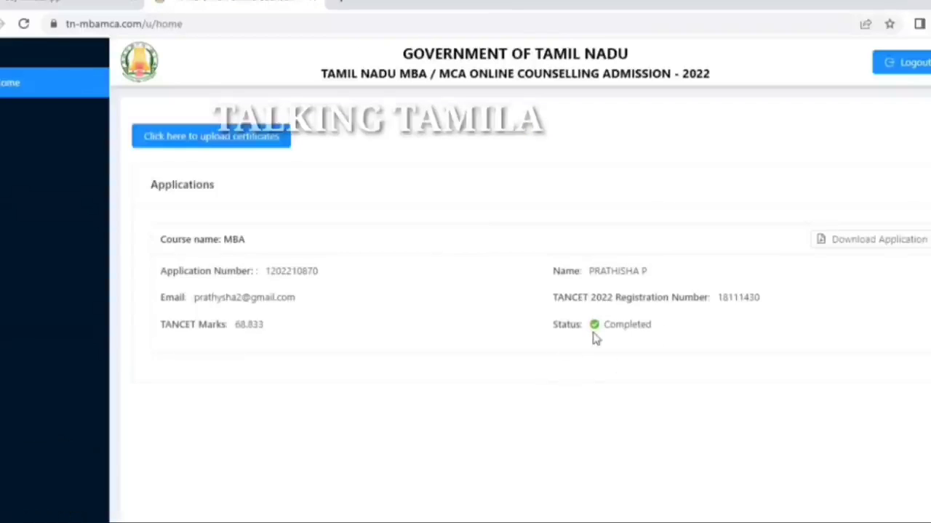
# Download the completed MBA 2022 application PDF, then log out back to the User Login page.
pyautogui.click(861, 245)
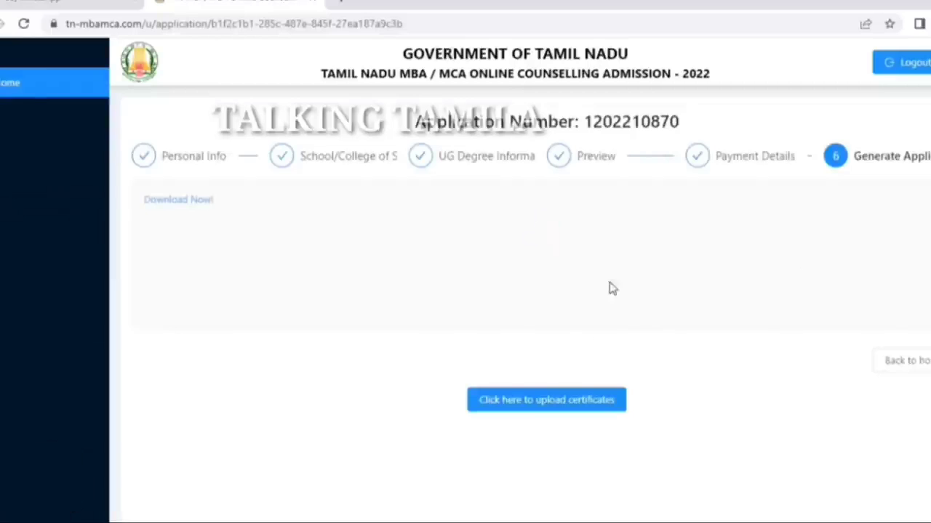
pyautogui.click(182, 205)
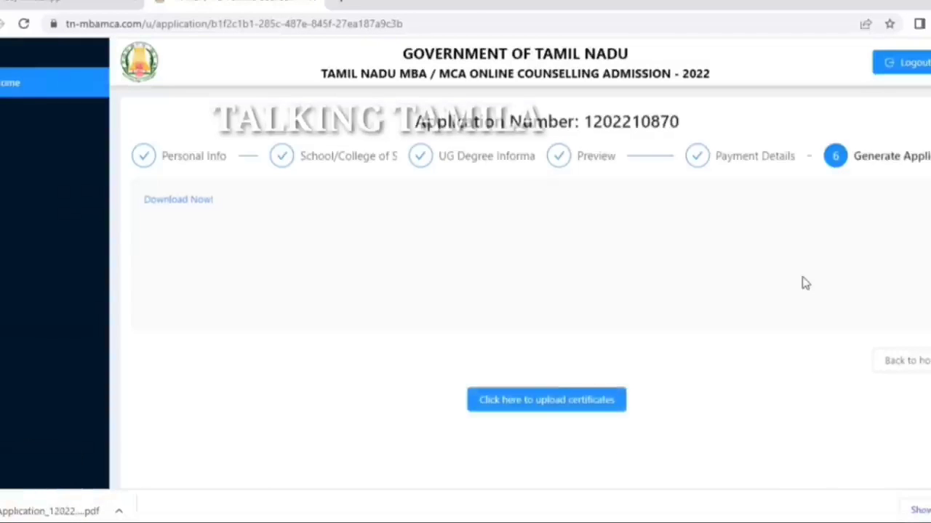
pyautogui.click(906, 65)
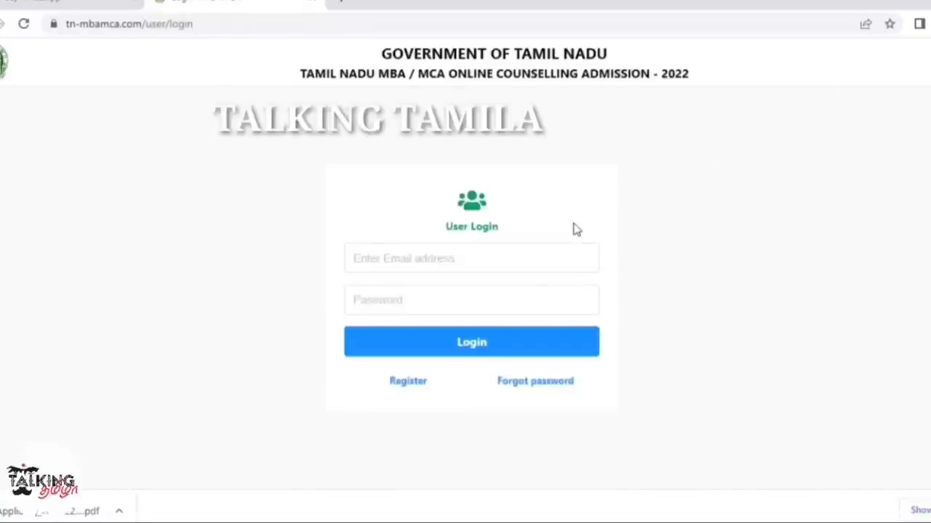
pyautogui.click(572, 287)
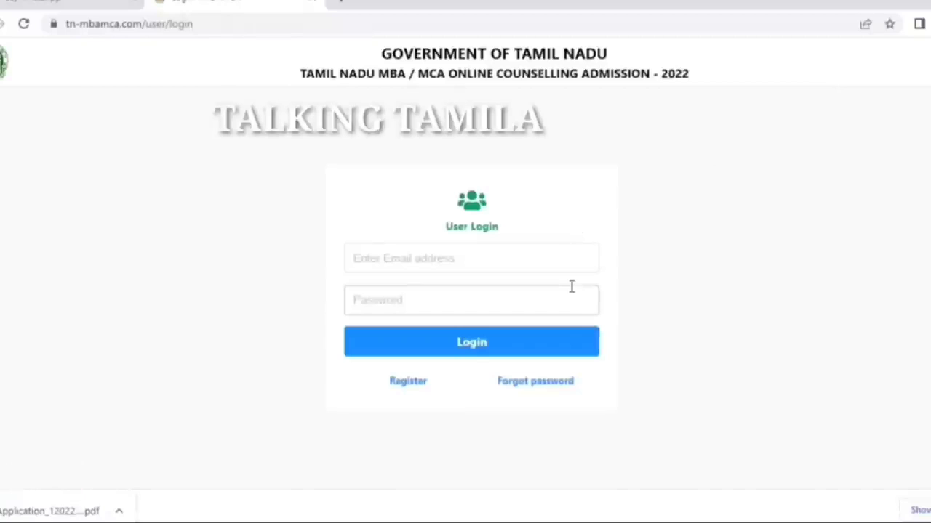